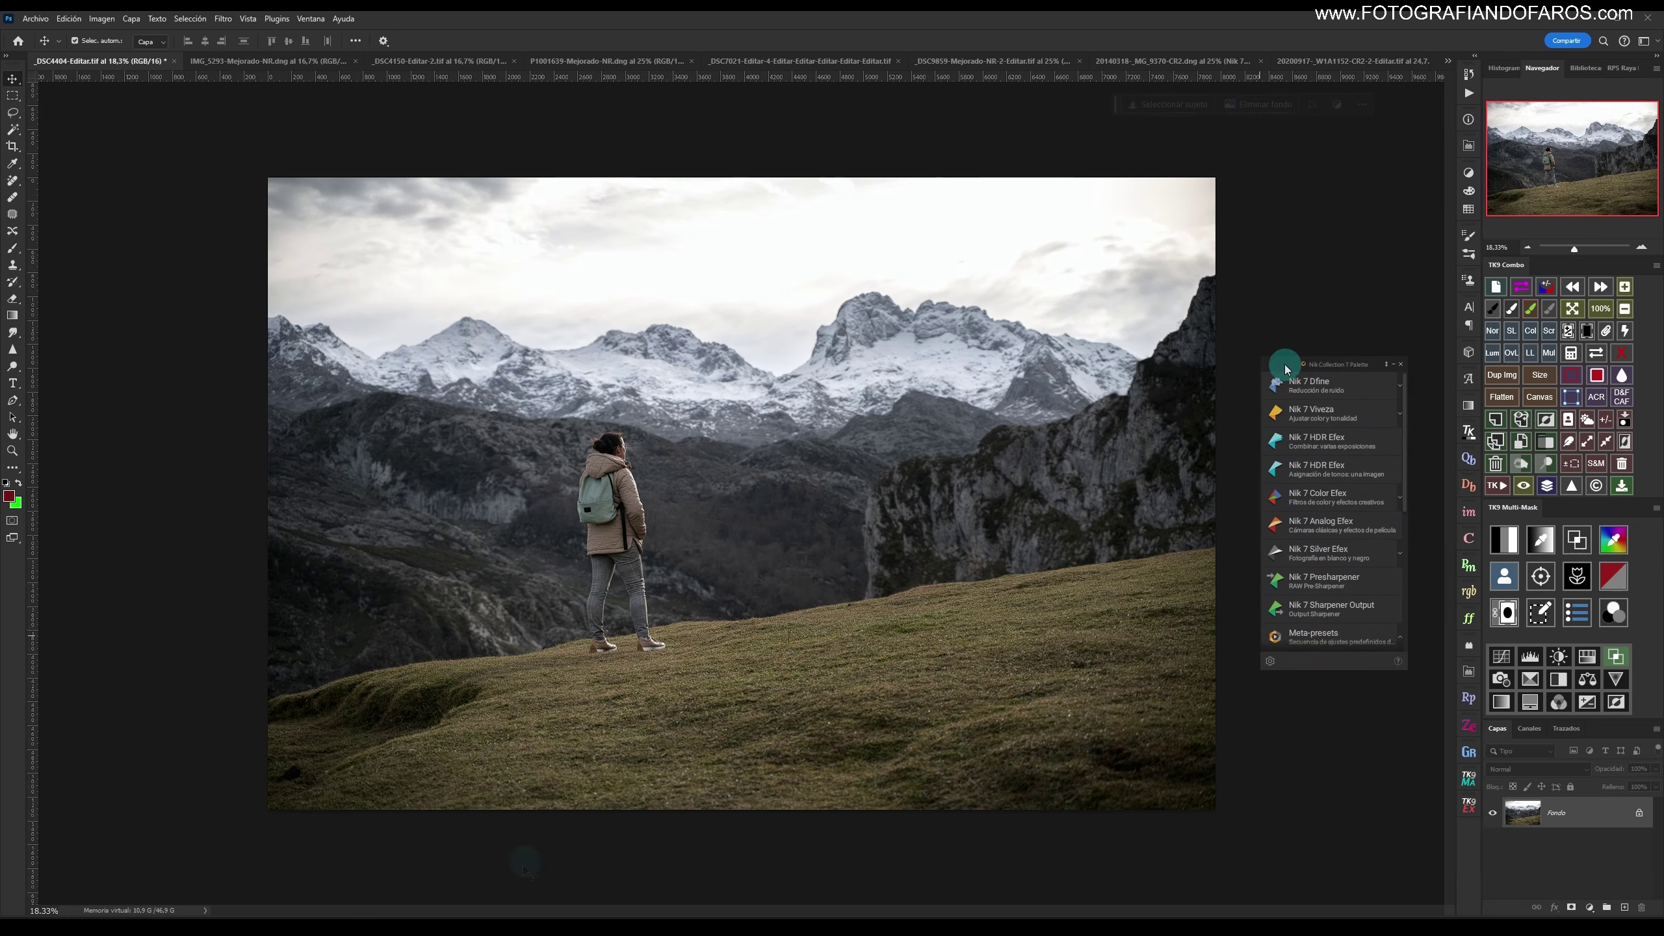
Open the mountain photo in Nik 7 Color Efex and add the favourite filter Enfoque suave clásico.
click(1317, 500)
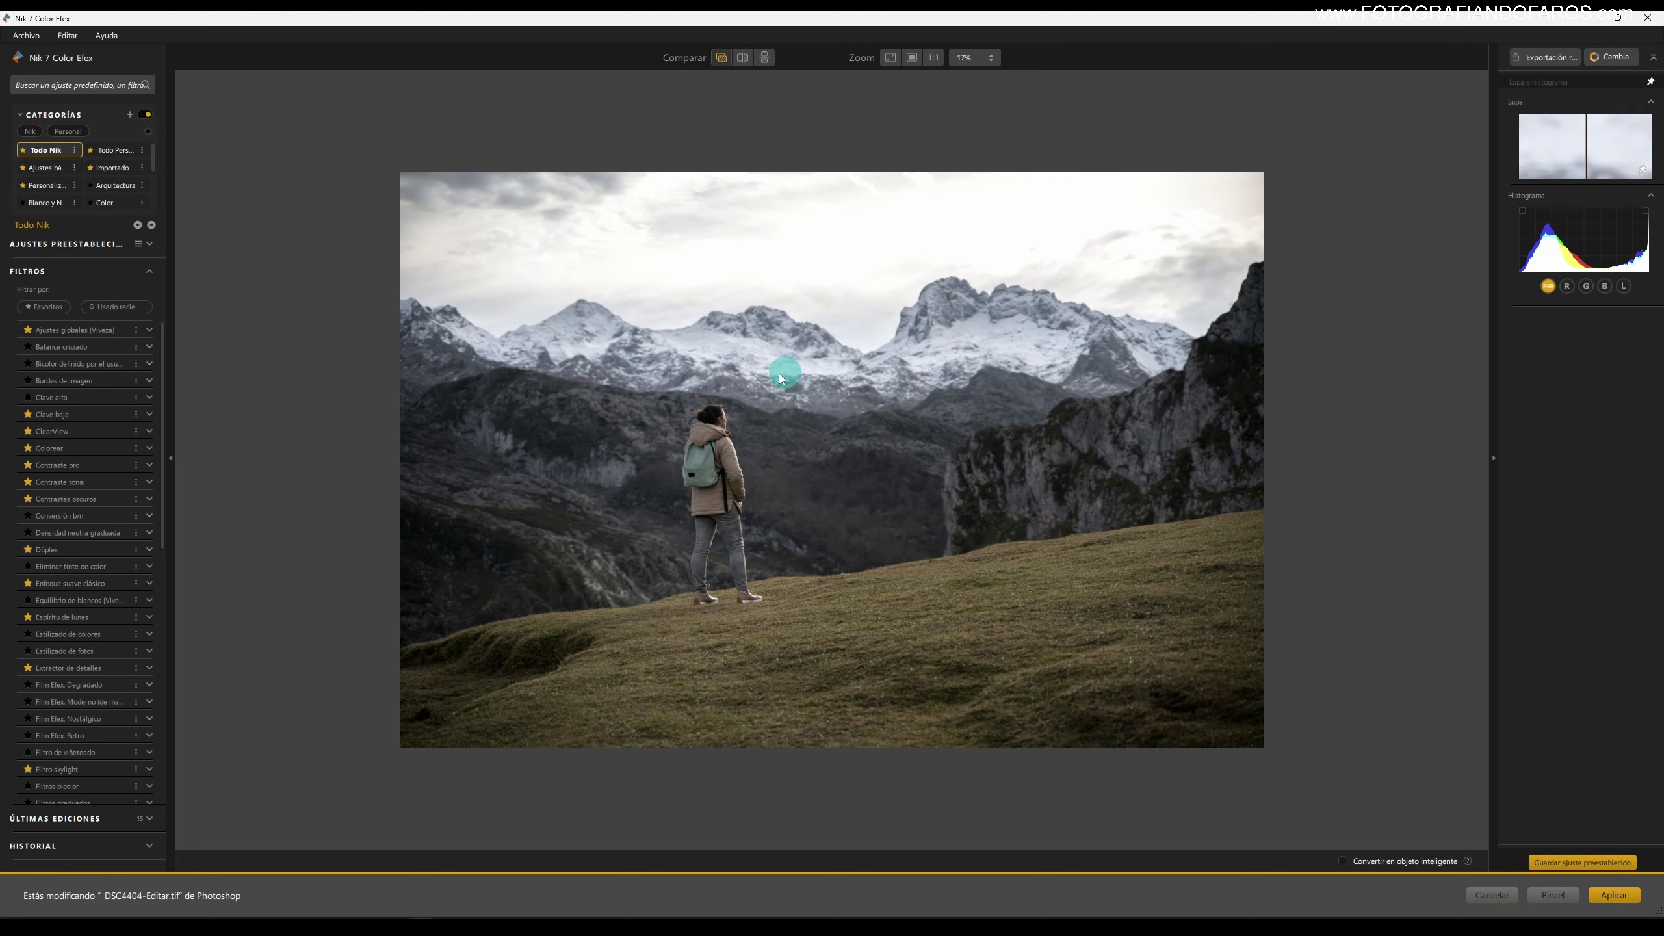
click(44, 307)
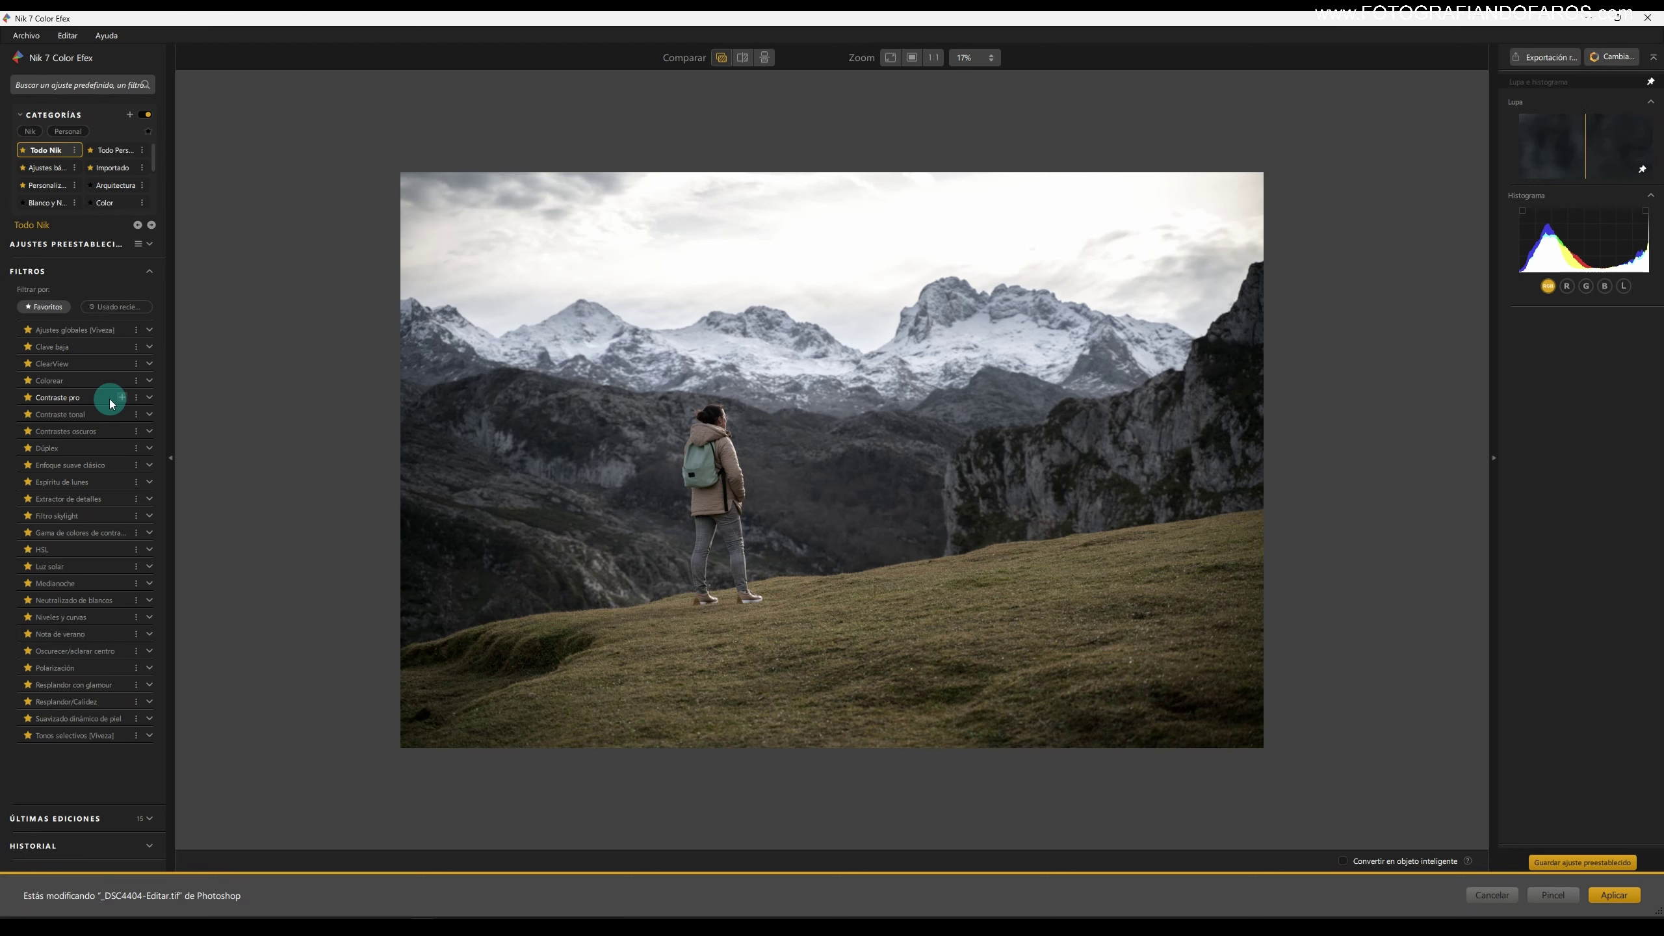
click(77, 468)
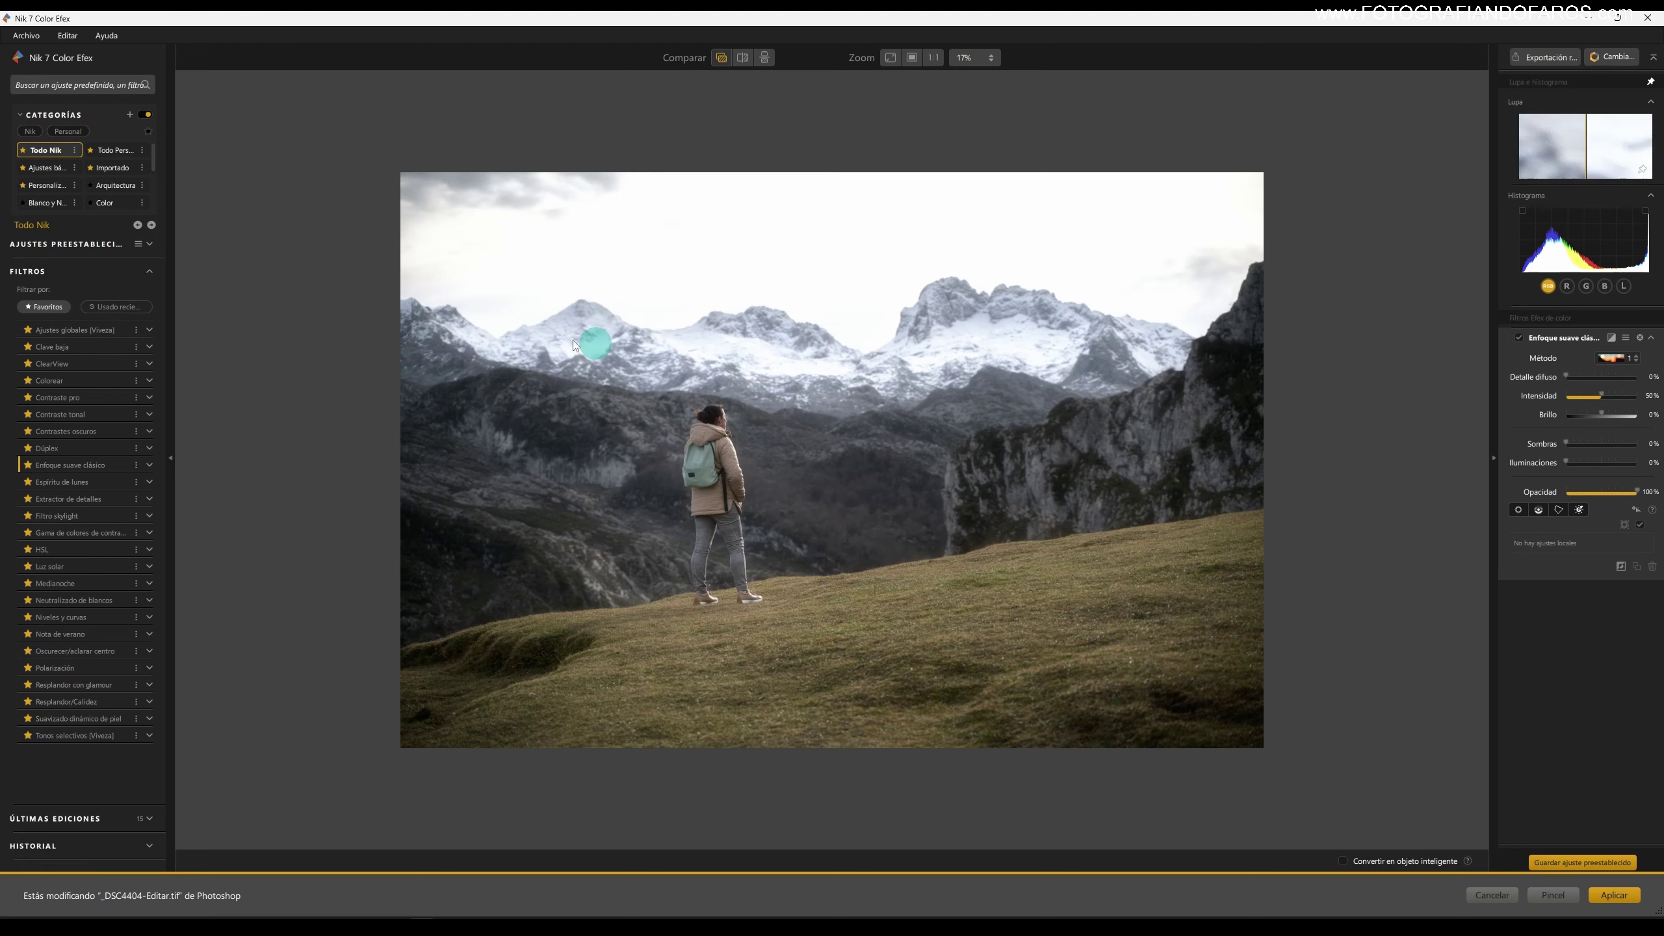
Set the Enfoque suave clásico filter's Intensidad to 65% and its Método to 2.
drag(1609, 397, 1614, 406)
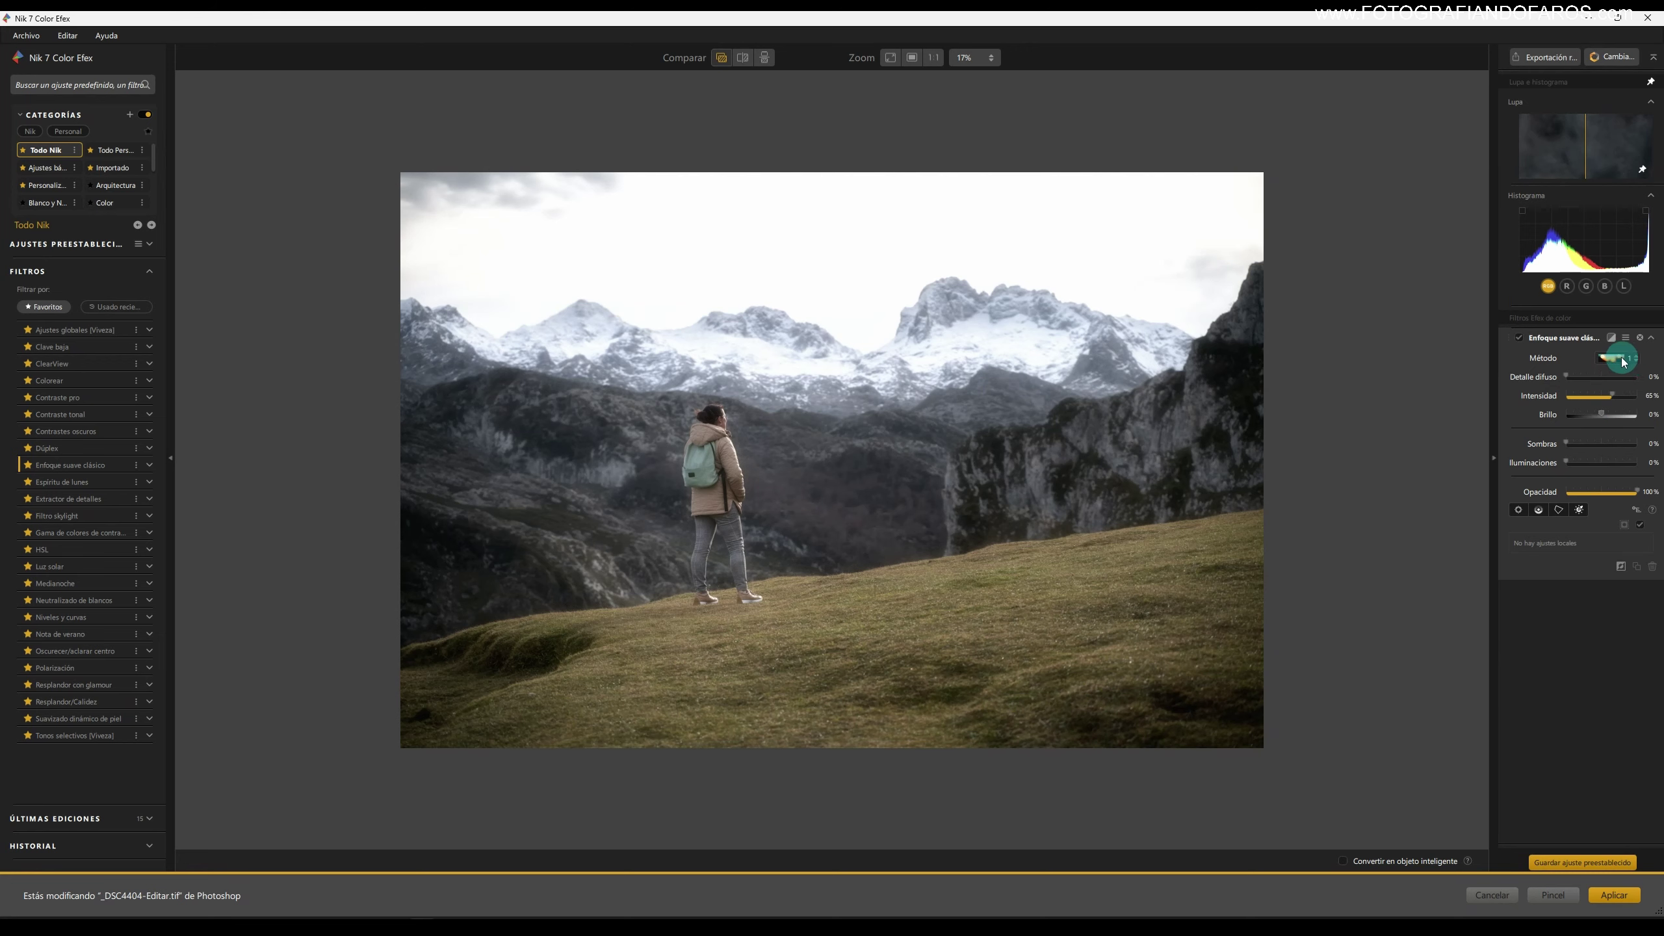
click(1624, 361)
click(1614, 451)
click(1611, 405)
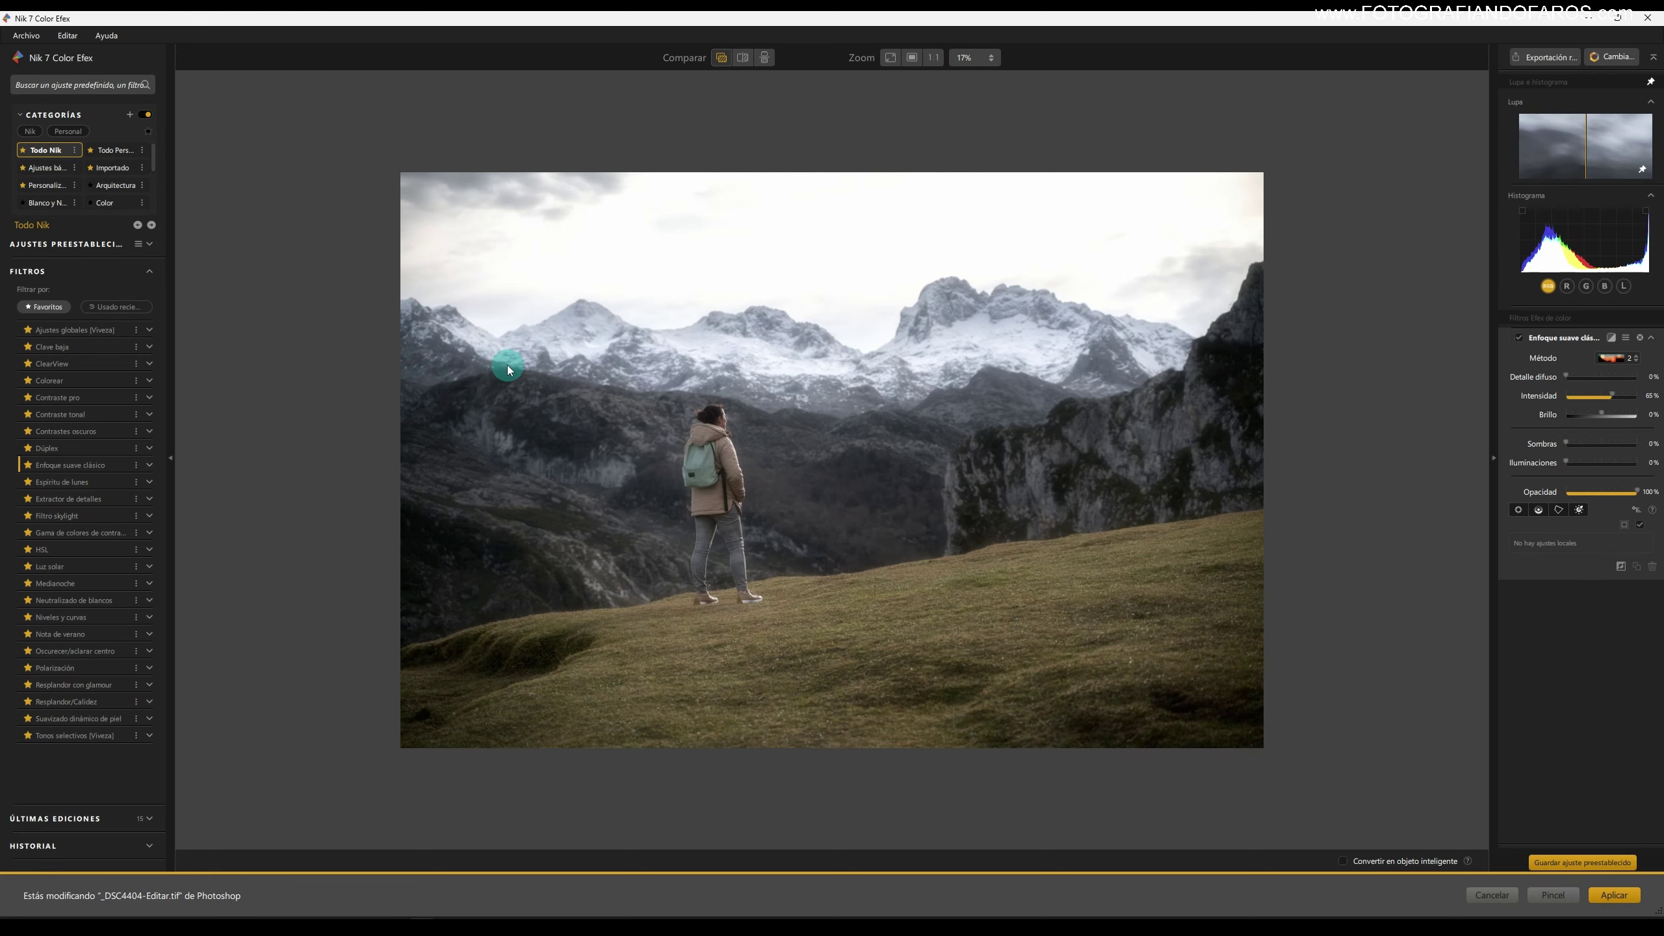
Draw a closed control polygon around the sky and the snowy mountains, following the base of the peaks and the dark cliff's edge.
click(1560, 511)
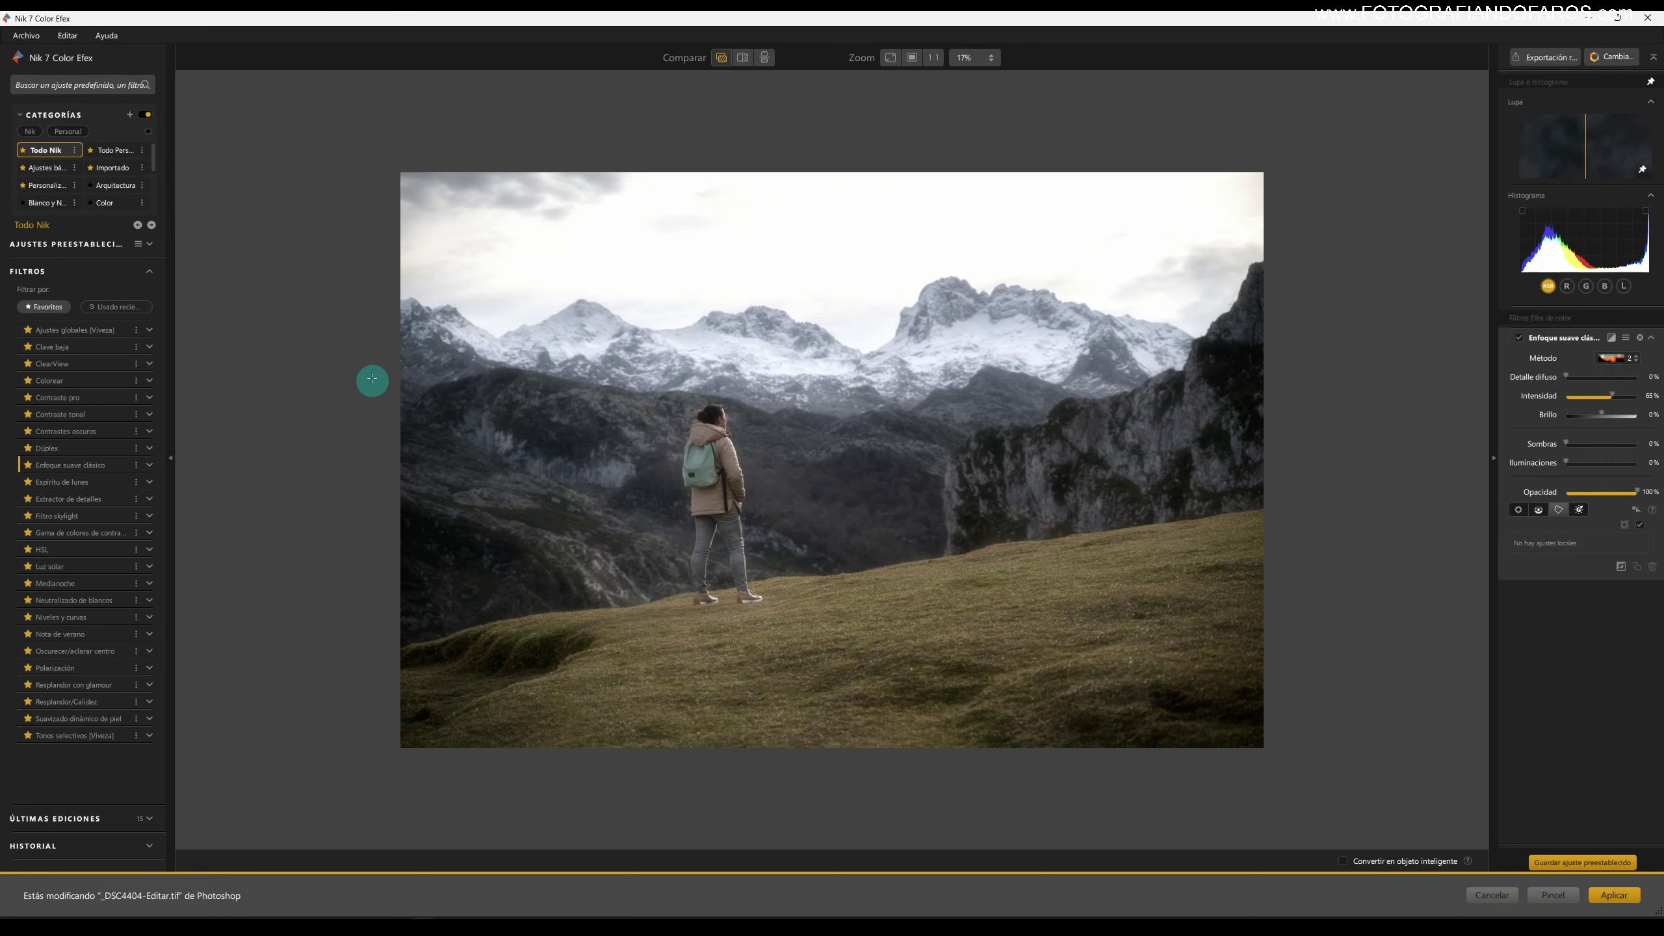
click(380, 348)
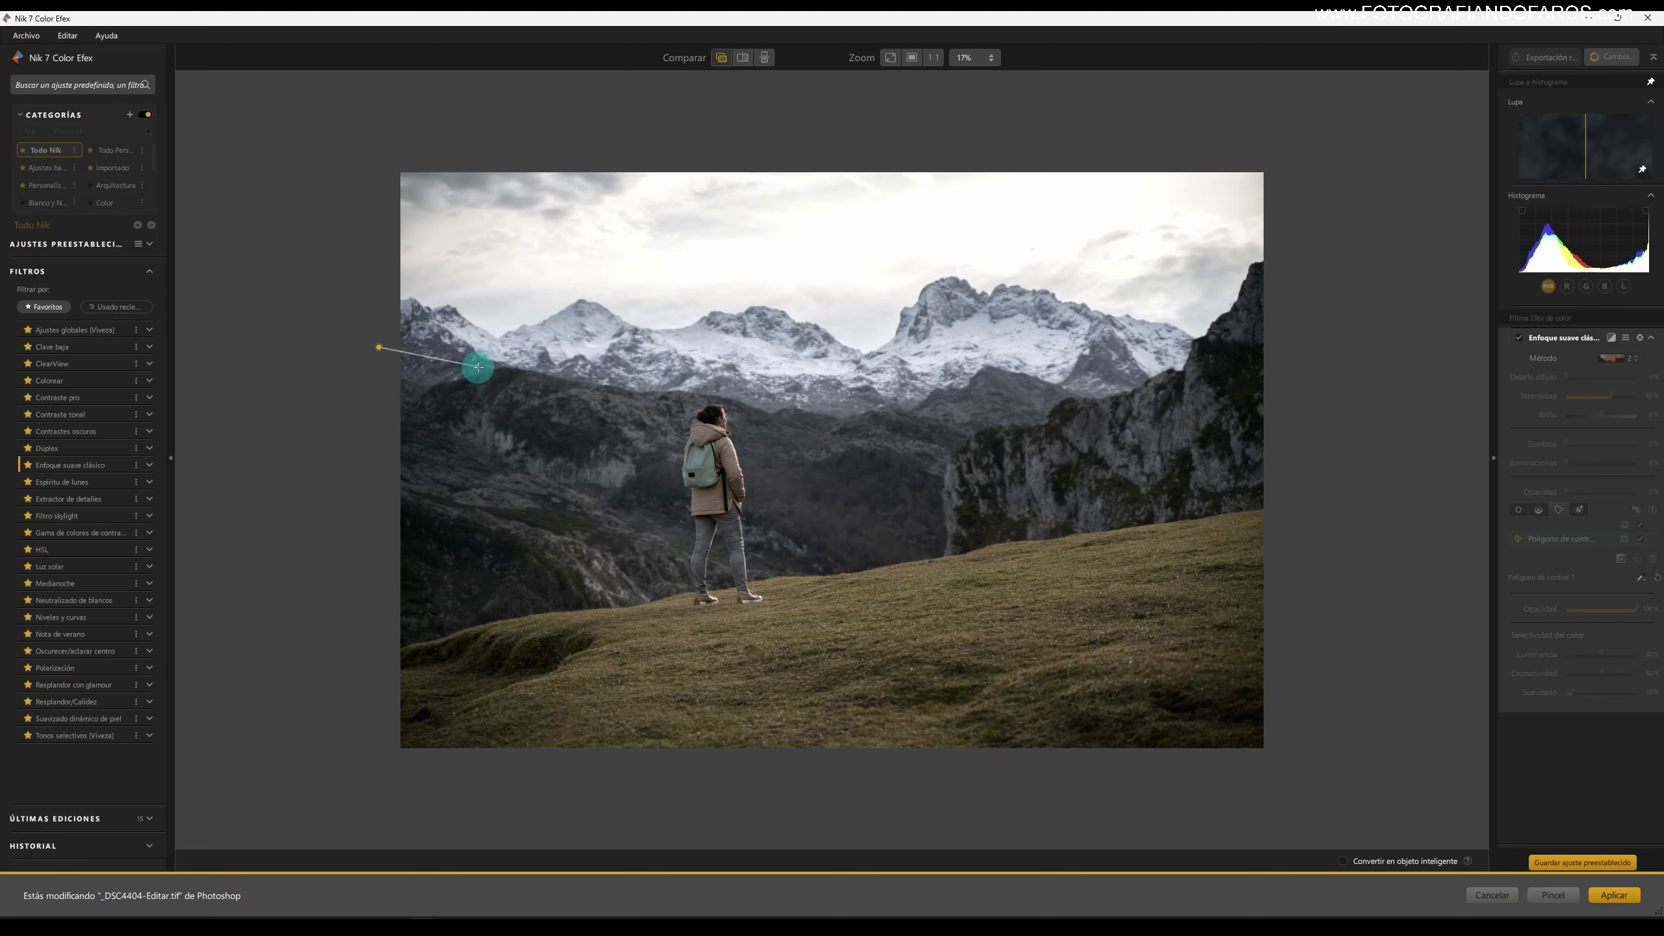
click(490, 367)
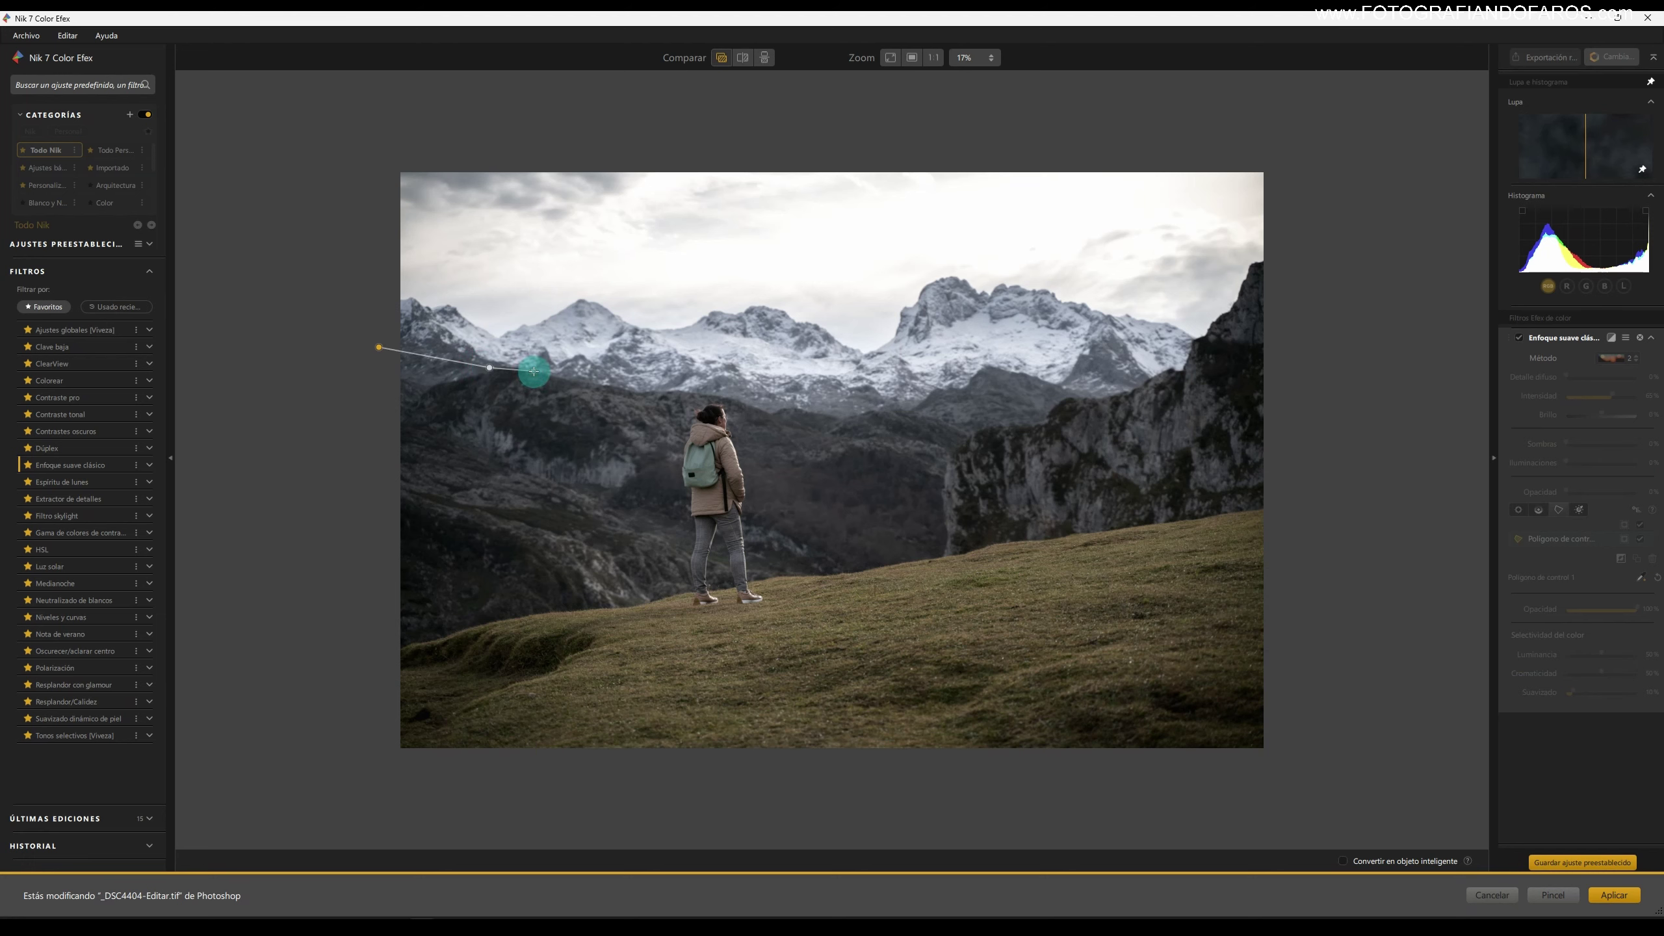
click(566, 378)
click(667, 385)
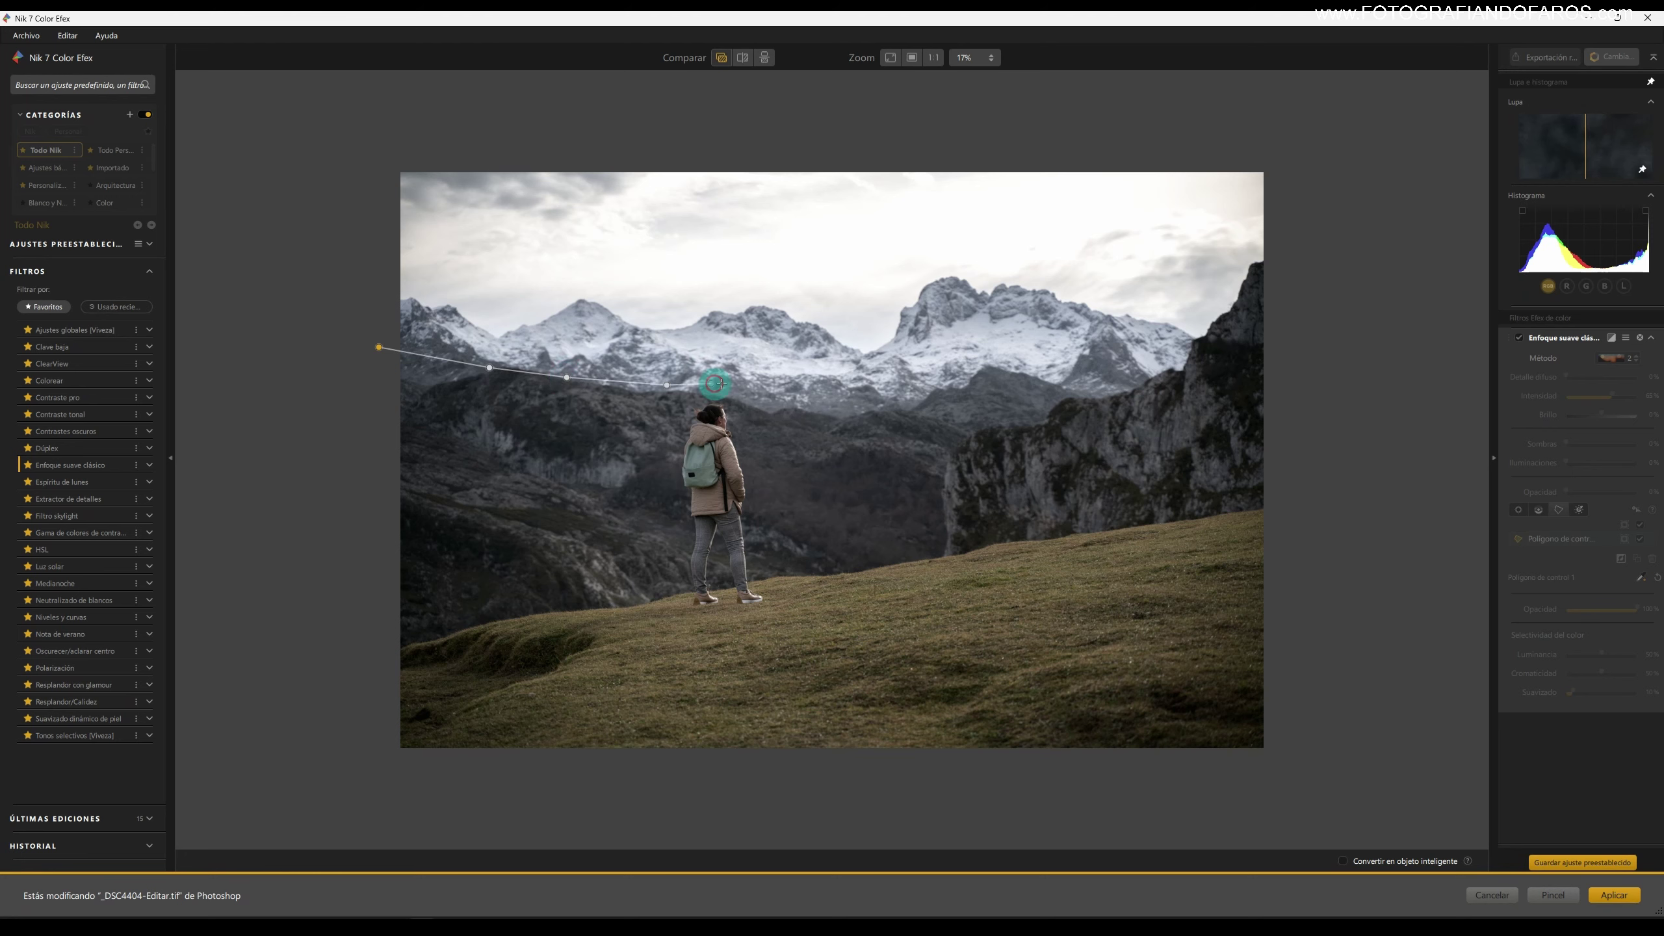
click(782, 396)
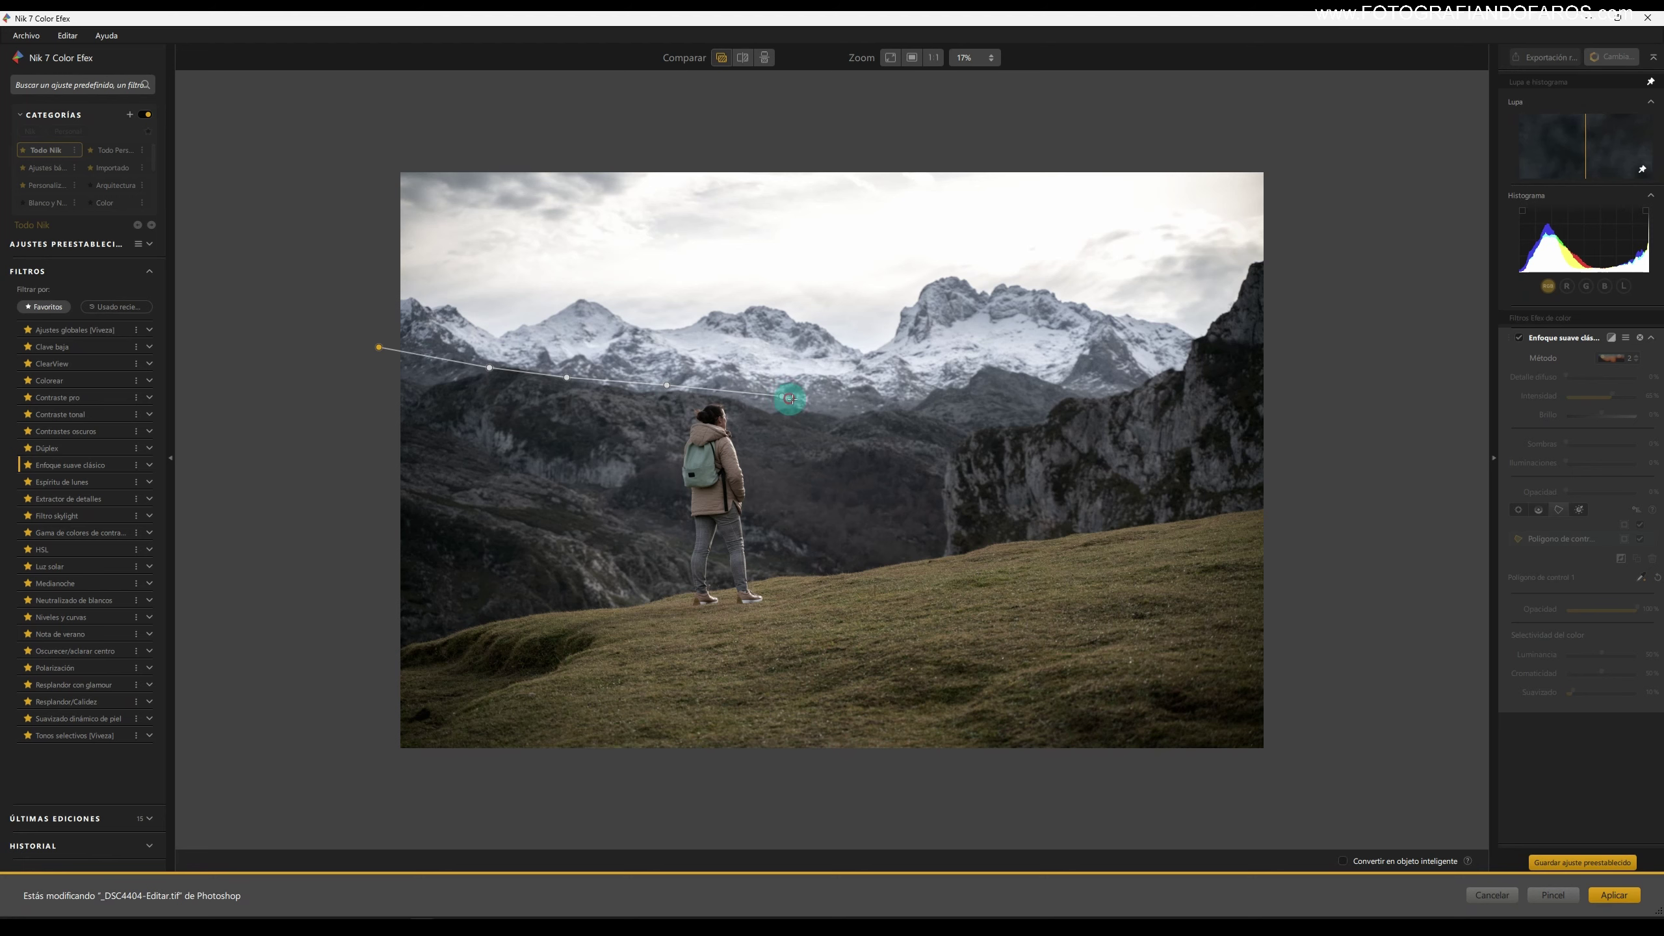
click(883, 409)
click(959, 404)
click(1027, 403)
click(1116, 385)
click(1169, 362)
click(1206, 318)
click(1252, 261)
click(1282, 255)
click(1282, 141)
click(385, 152)
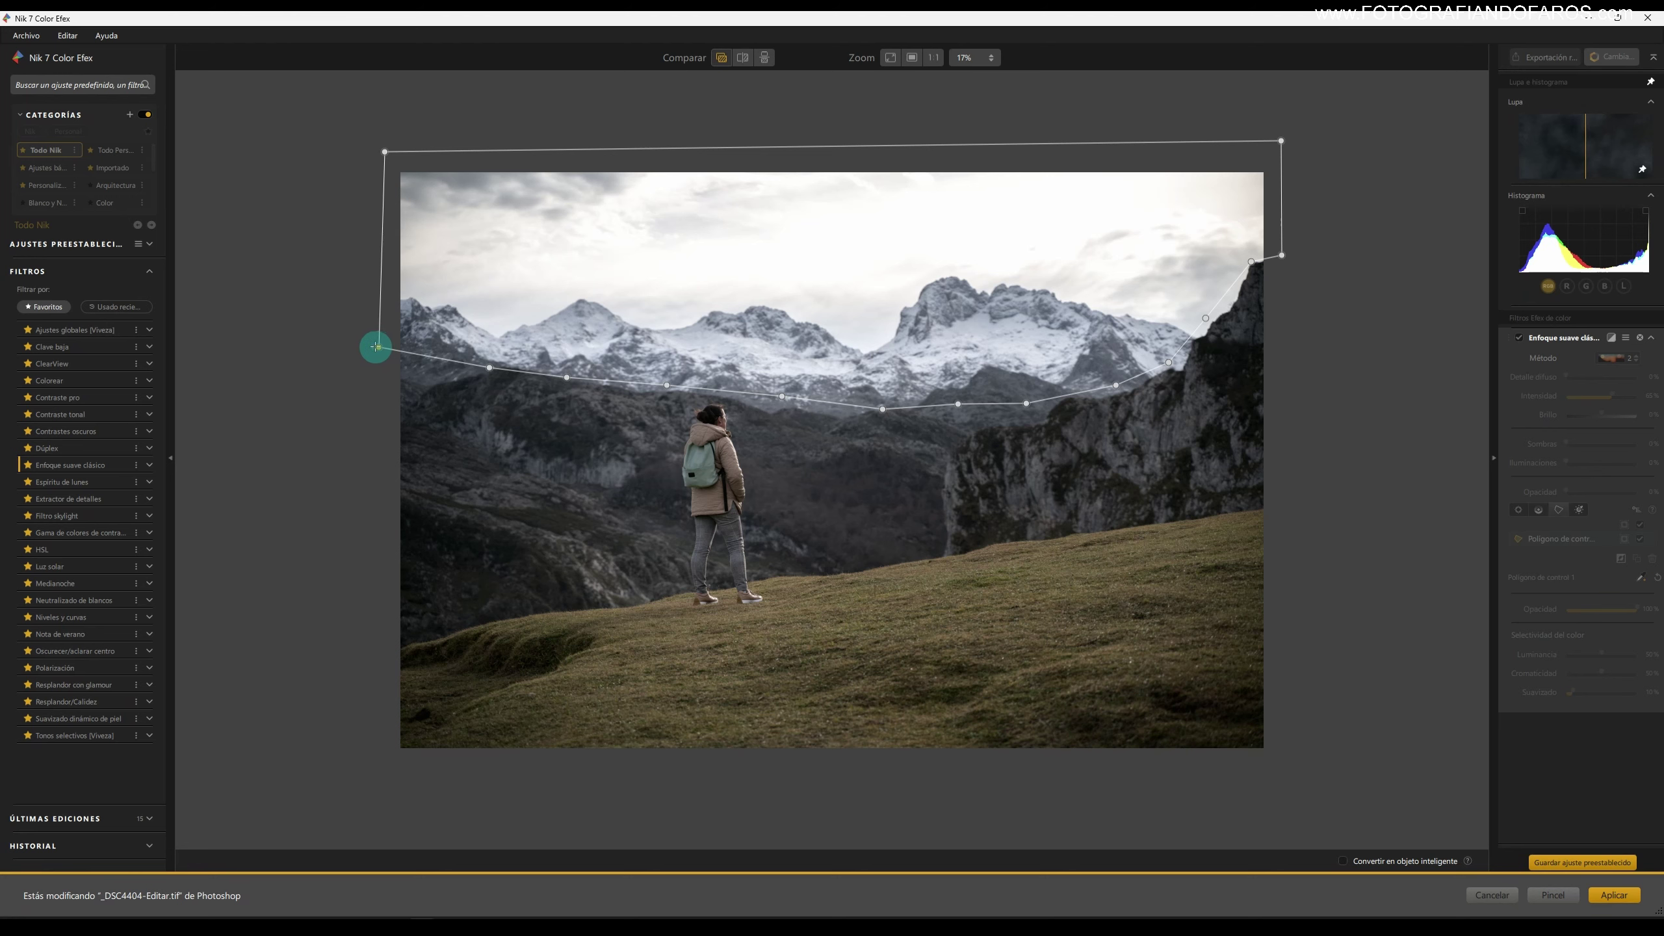
click(378, 346)
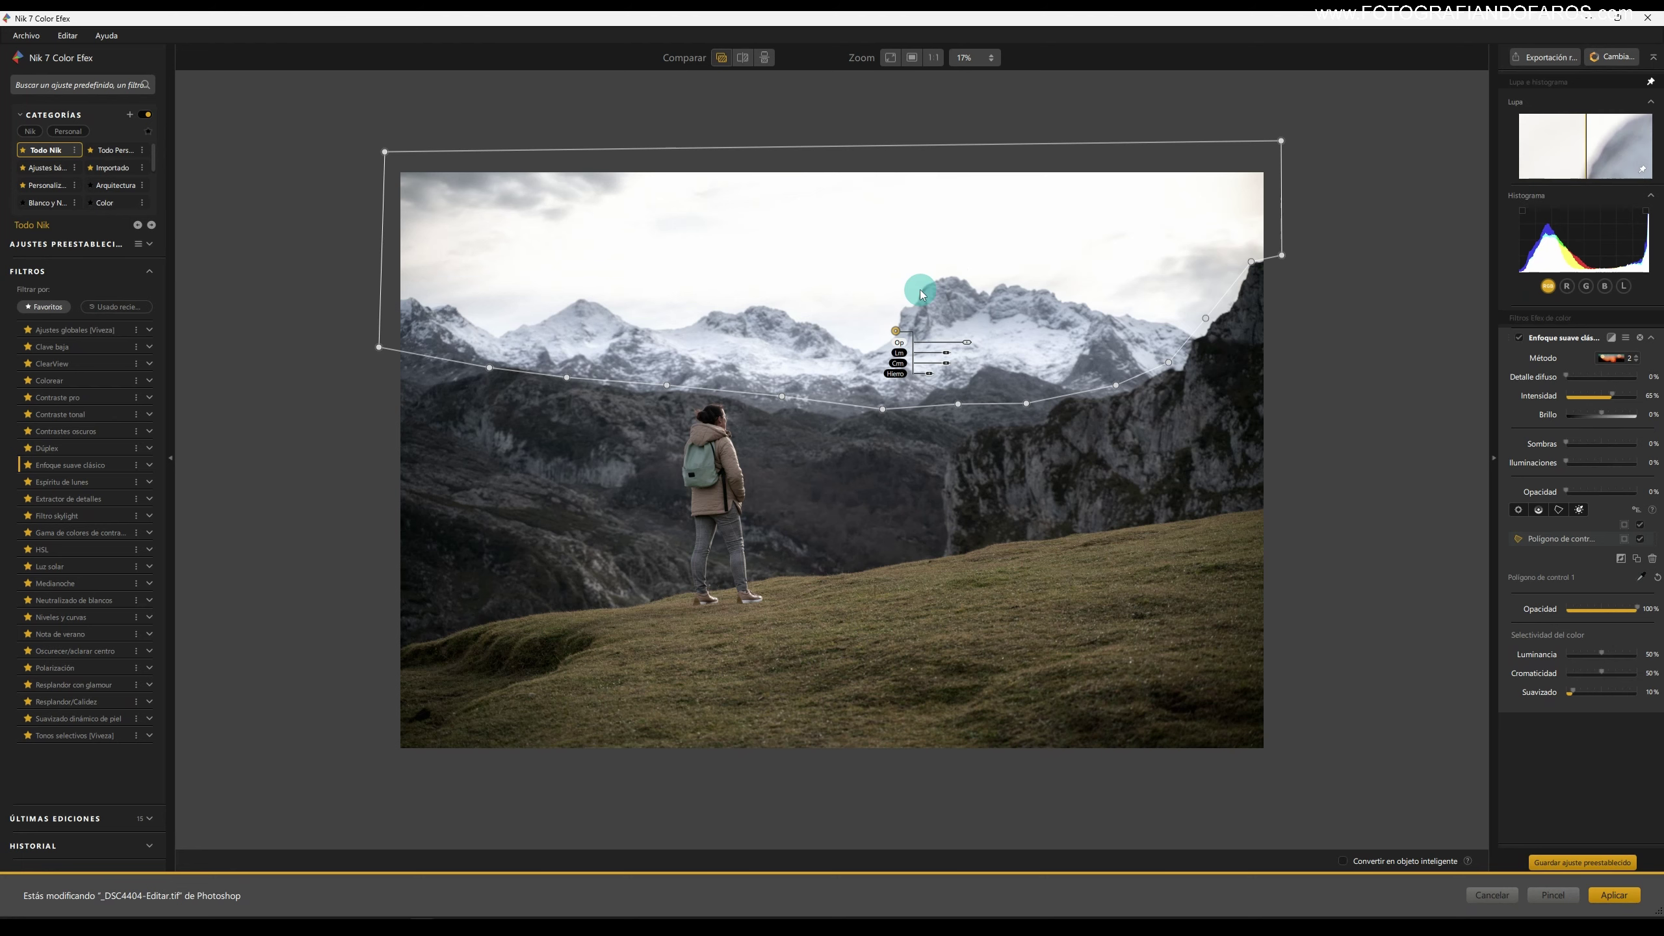
Set the control polygon's Suavizado to 51% while viewing its mask, and return to the normal image view.
click(1624, 539)
click(1570, 534)
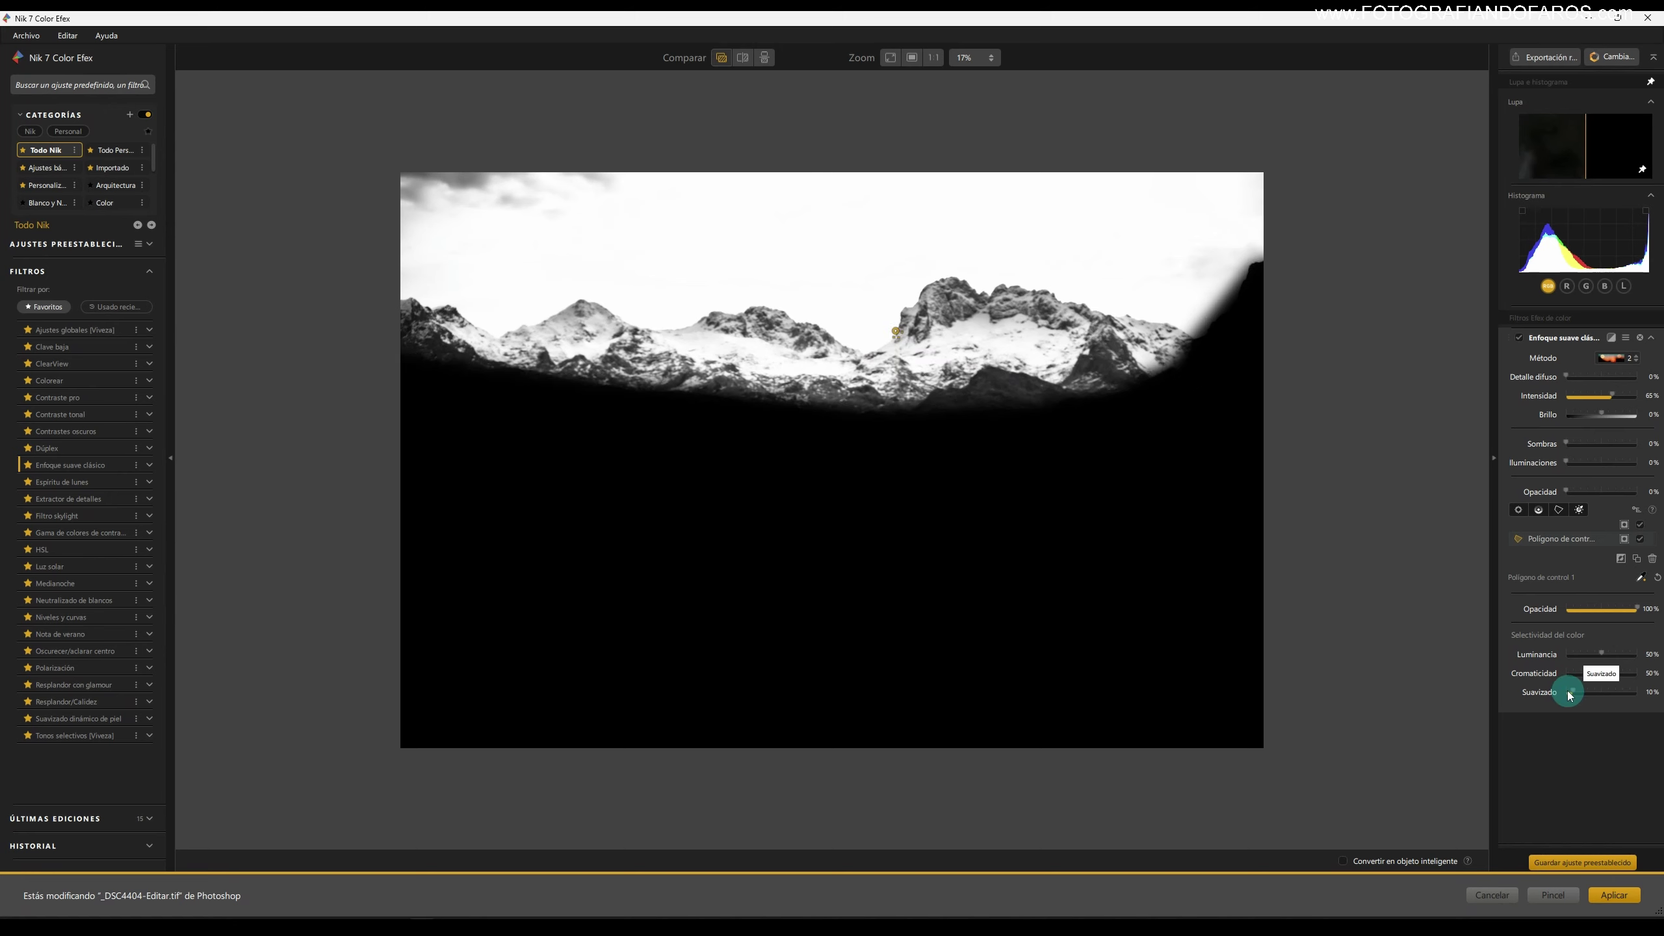
drag(1573, 693, 1603, 697)
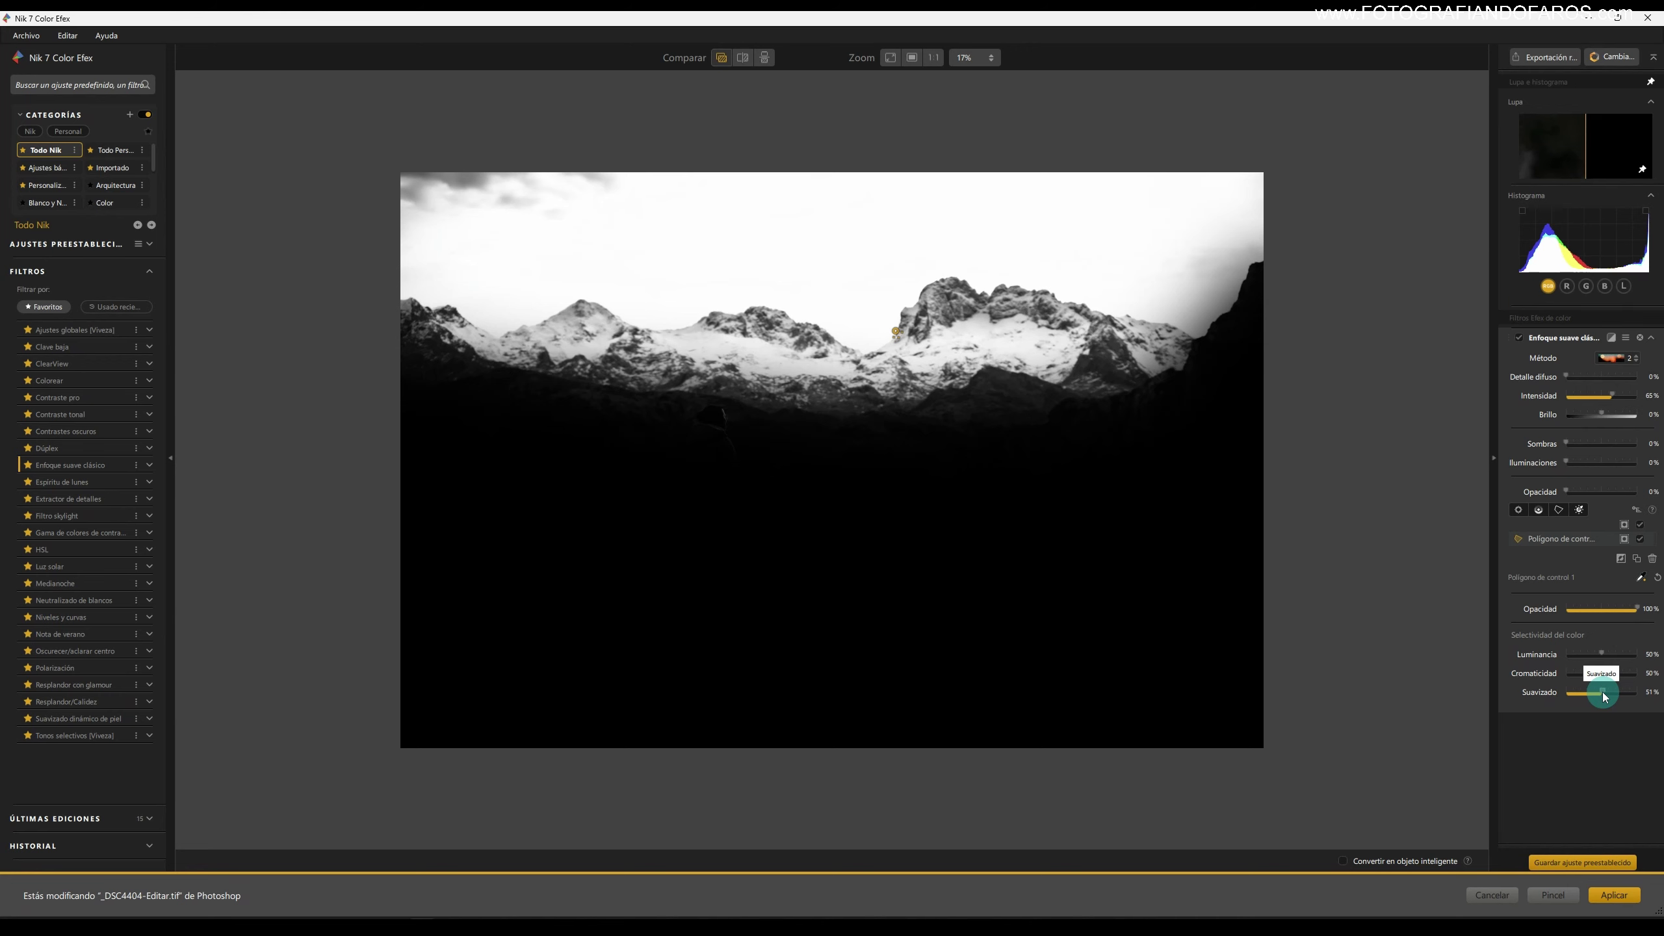
click(1624, 539)
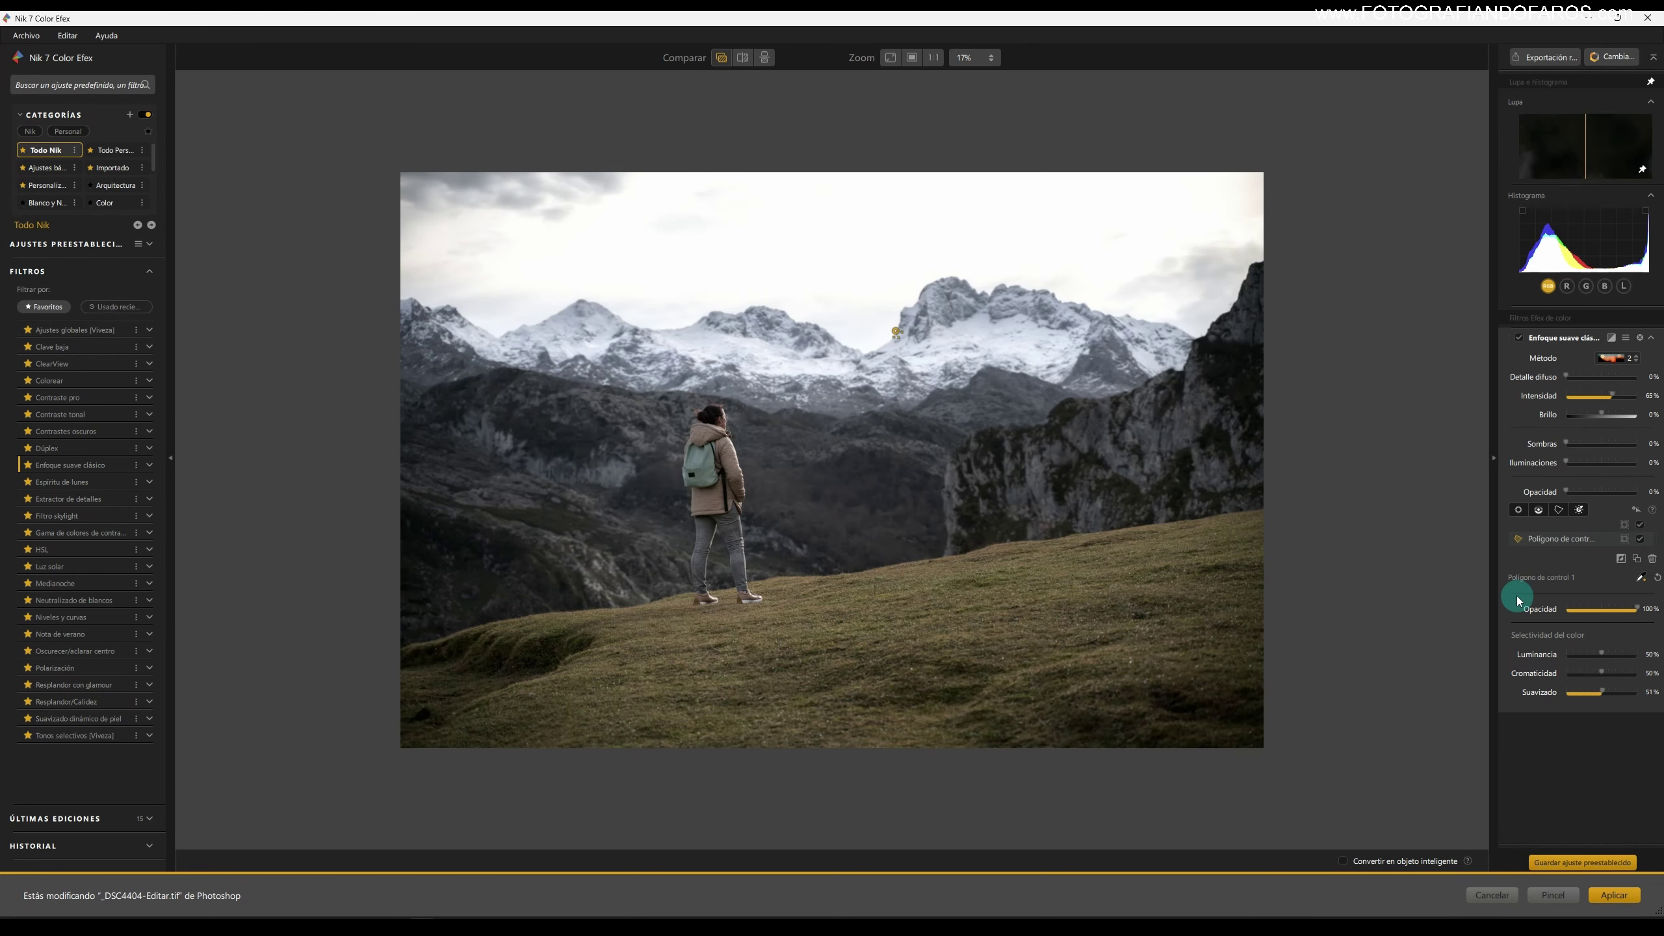
Check the polygon's effect off and on, and apply the filter to the Photoshop image, comparing the new layer hidden and shown.
click(1640, 539)
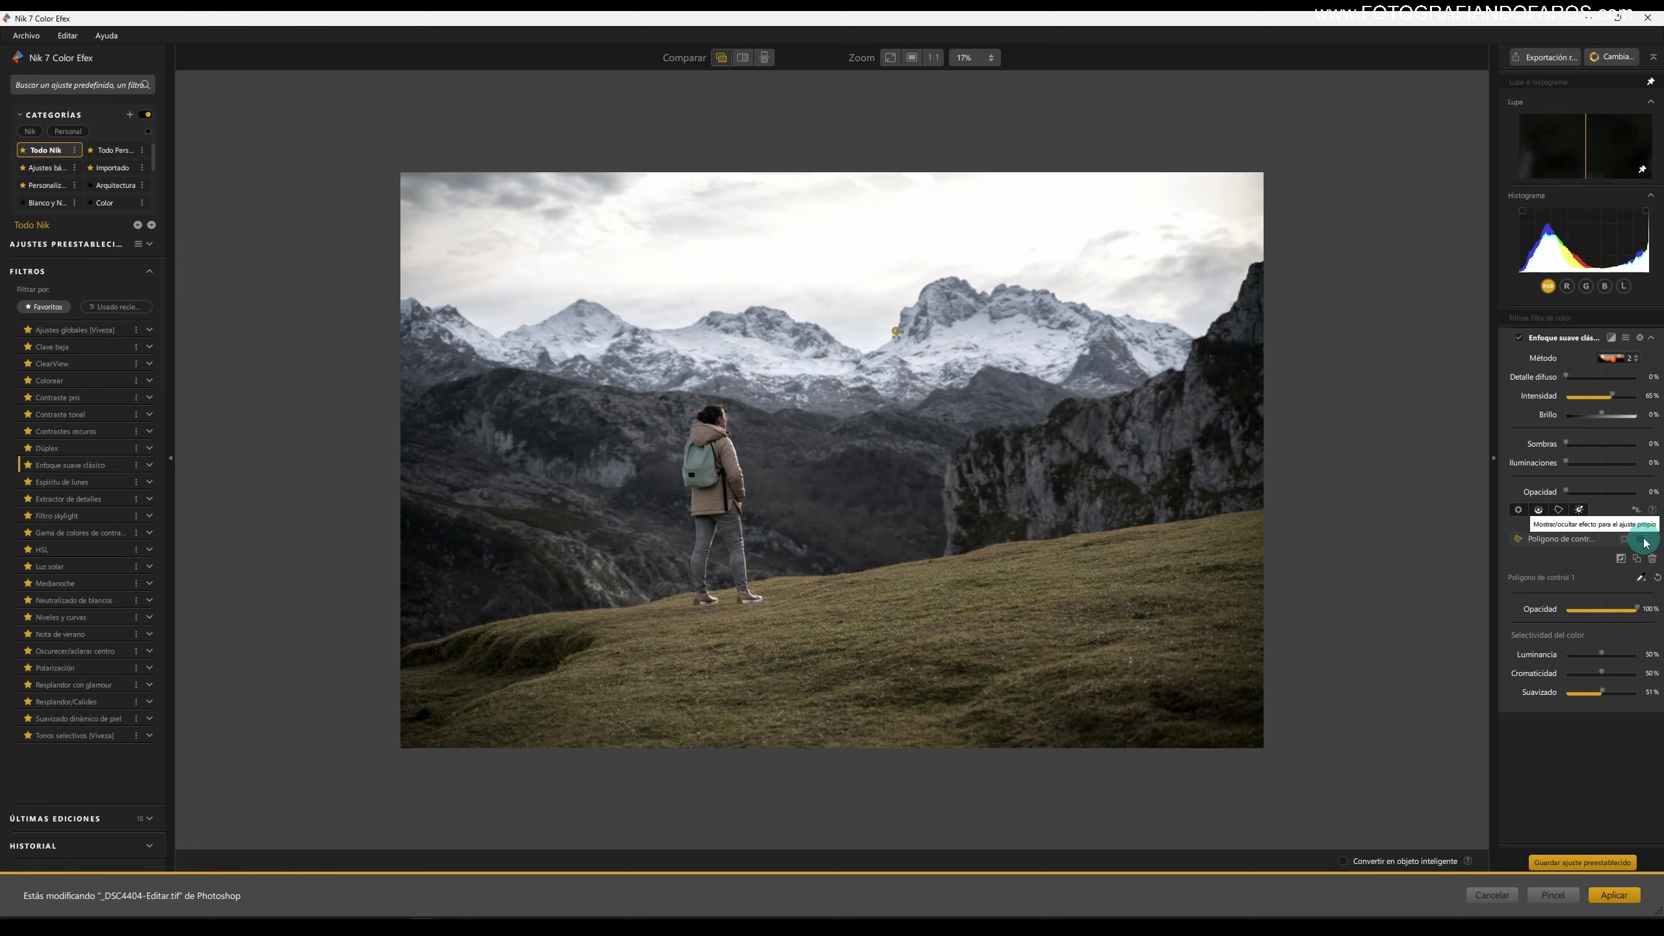
click(1642, 539)
click(1610, 895)
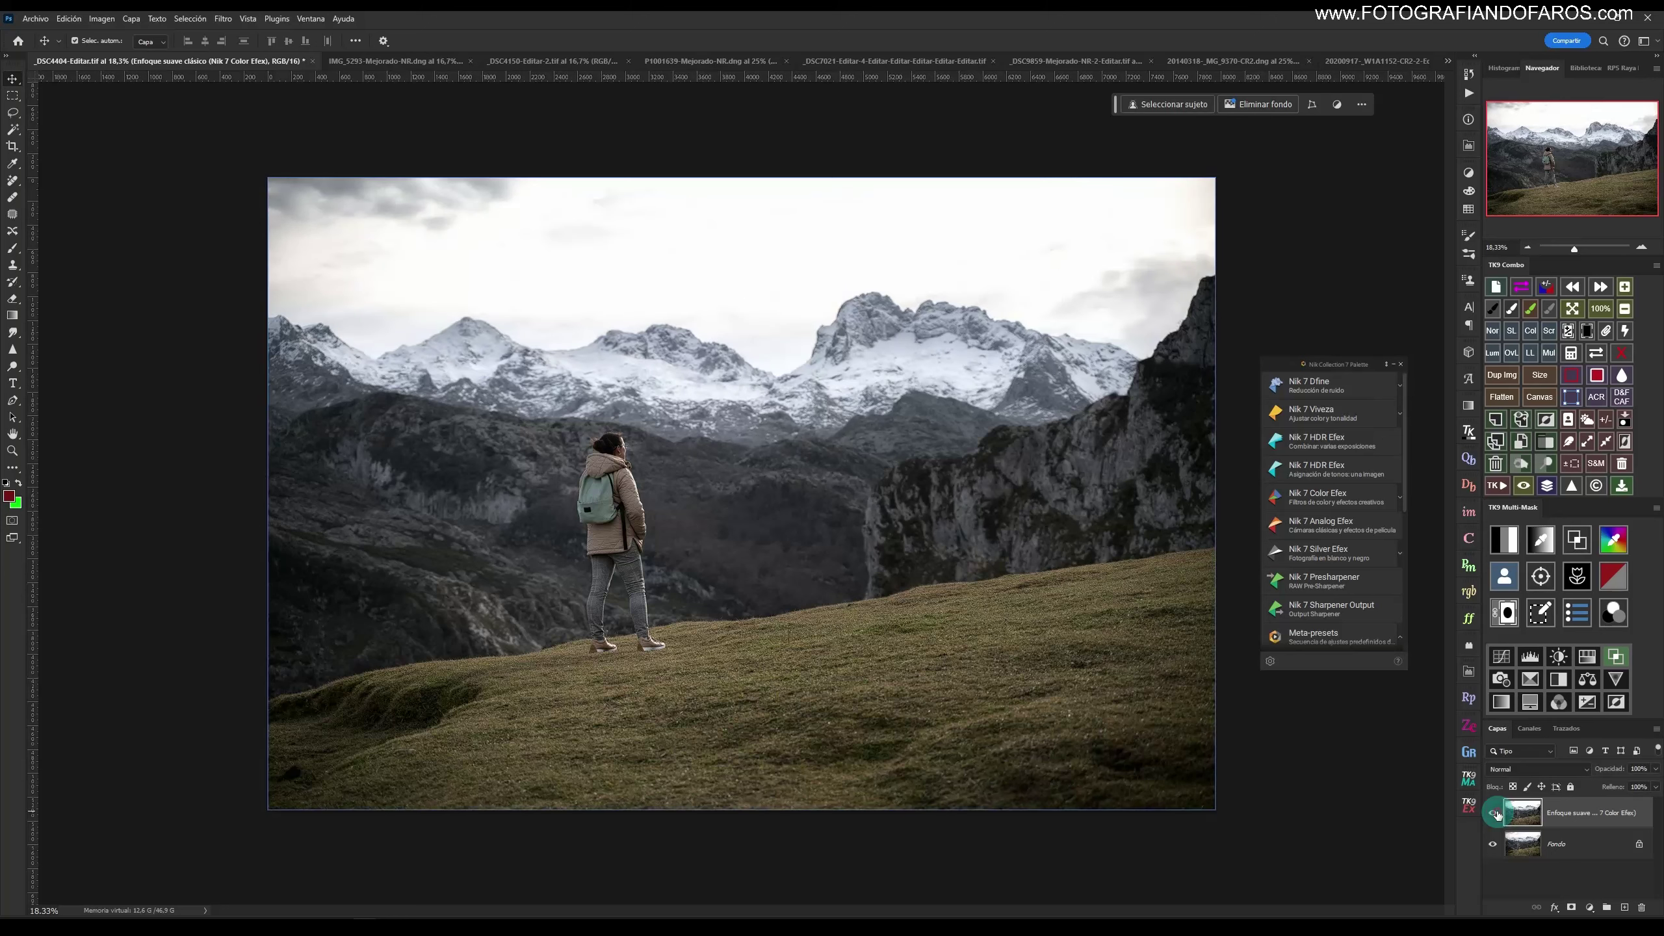
click(1497, 815)
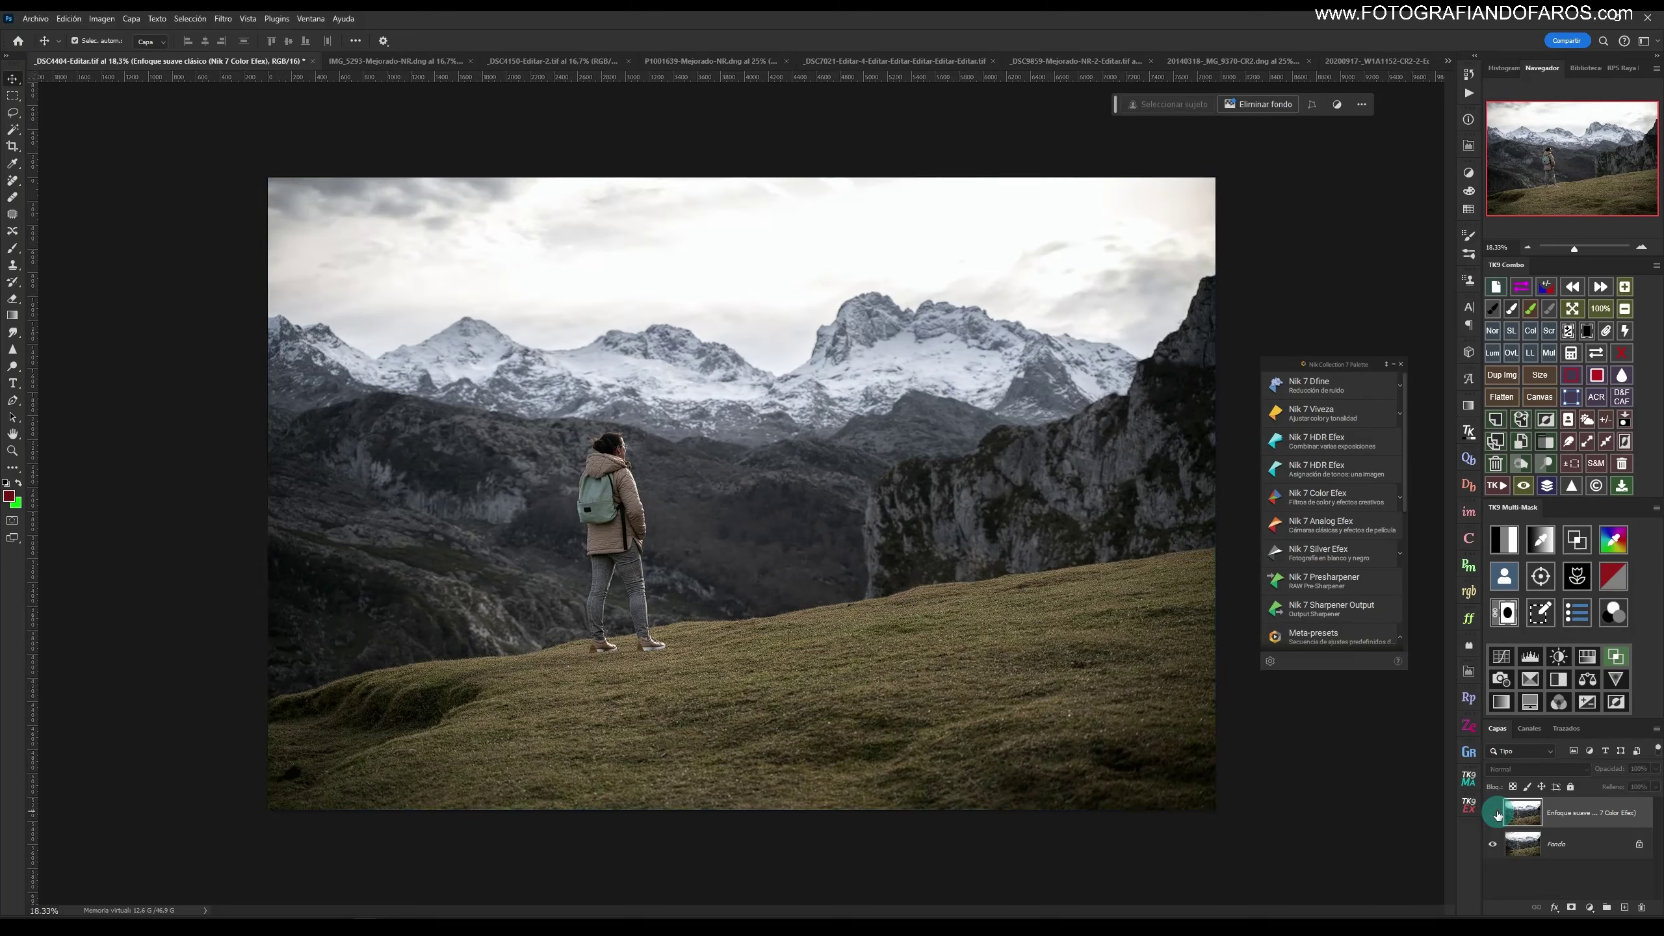
click(1497, 814)
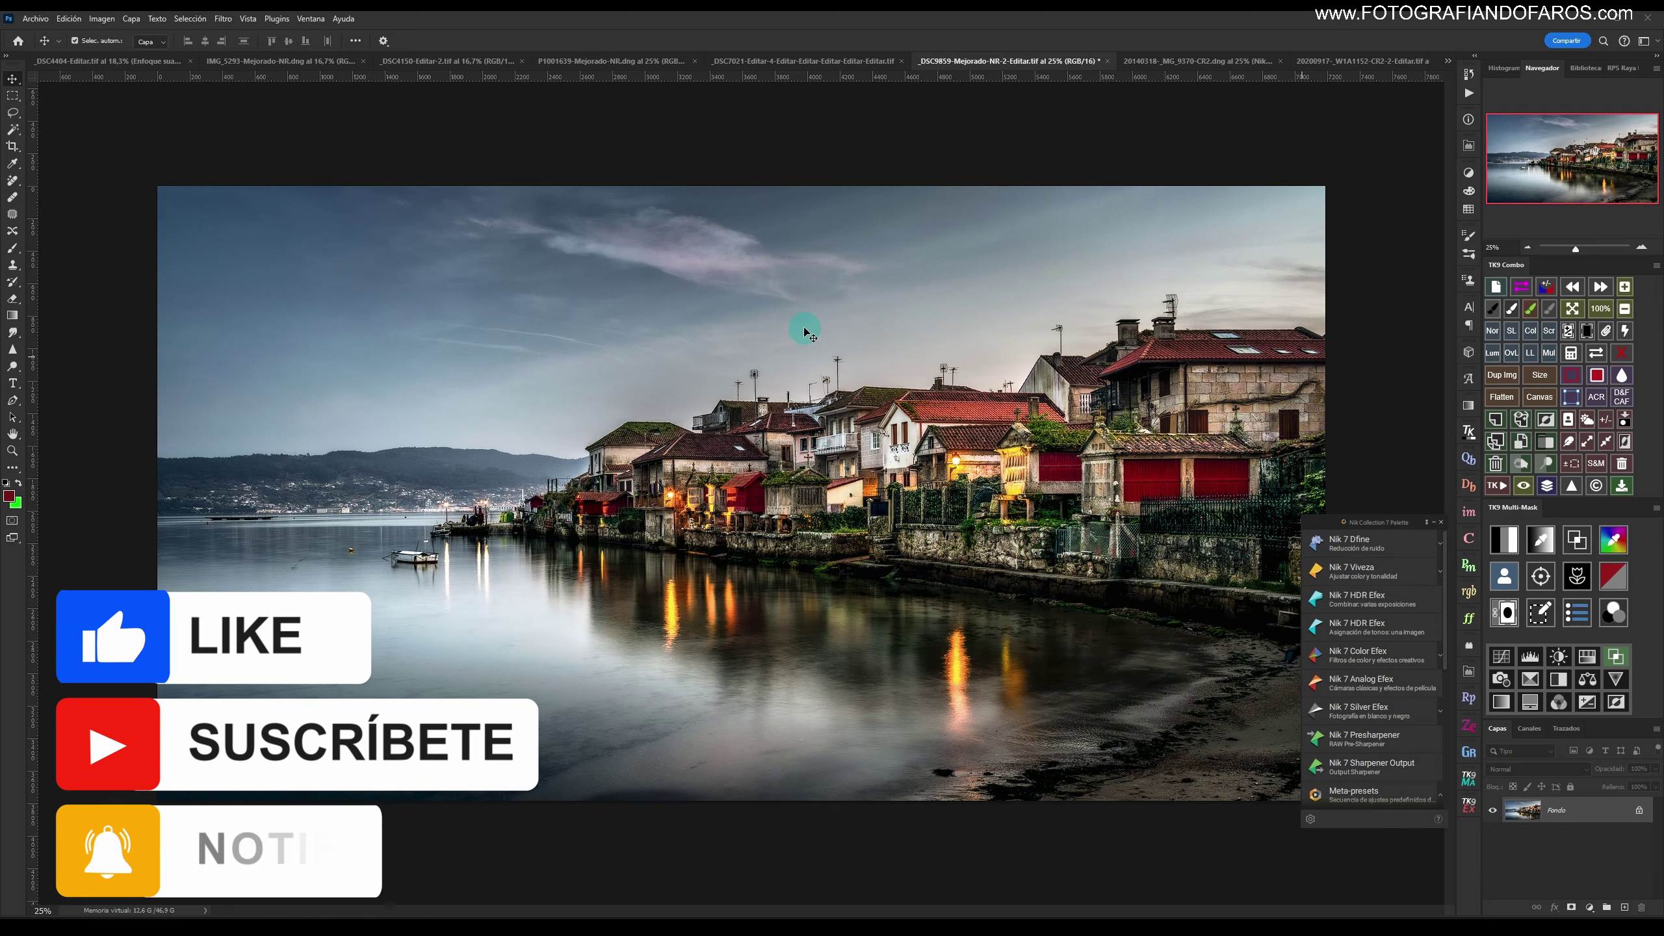
Add Resplandor con glamour to the waterfront village photo in Nik 7 Color Efex with Resplandor 41%, Saturación -40% and Calidez del resplandor 30%.
click(1352, 655)
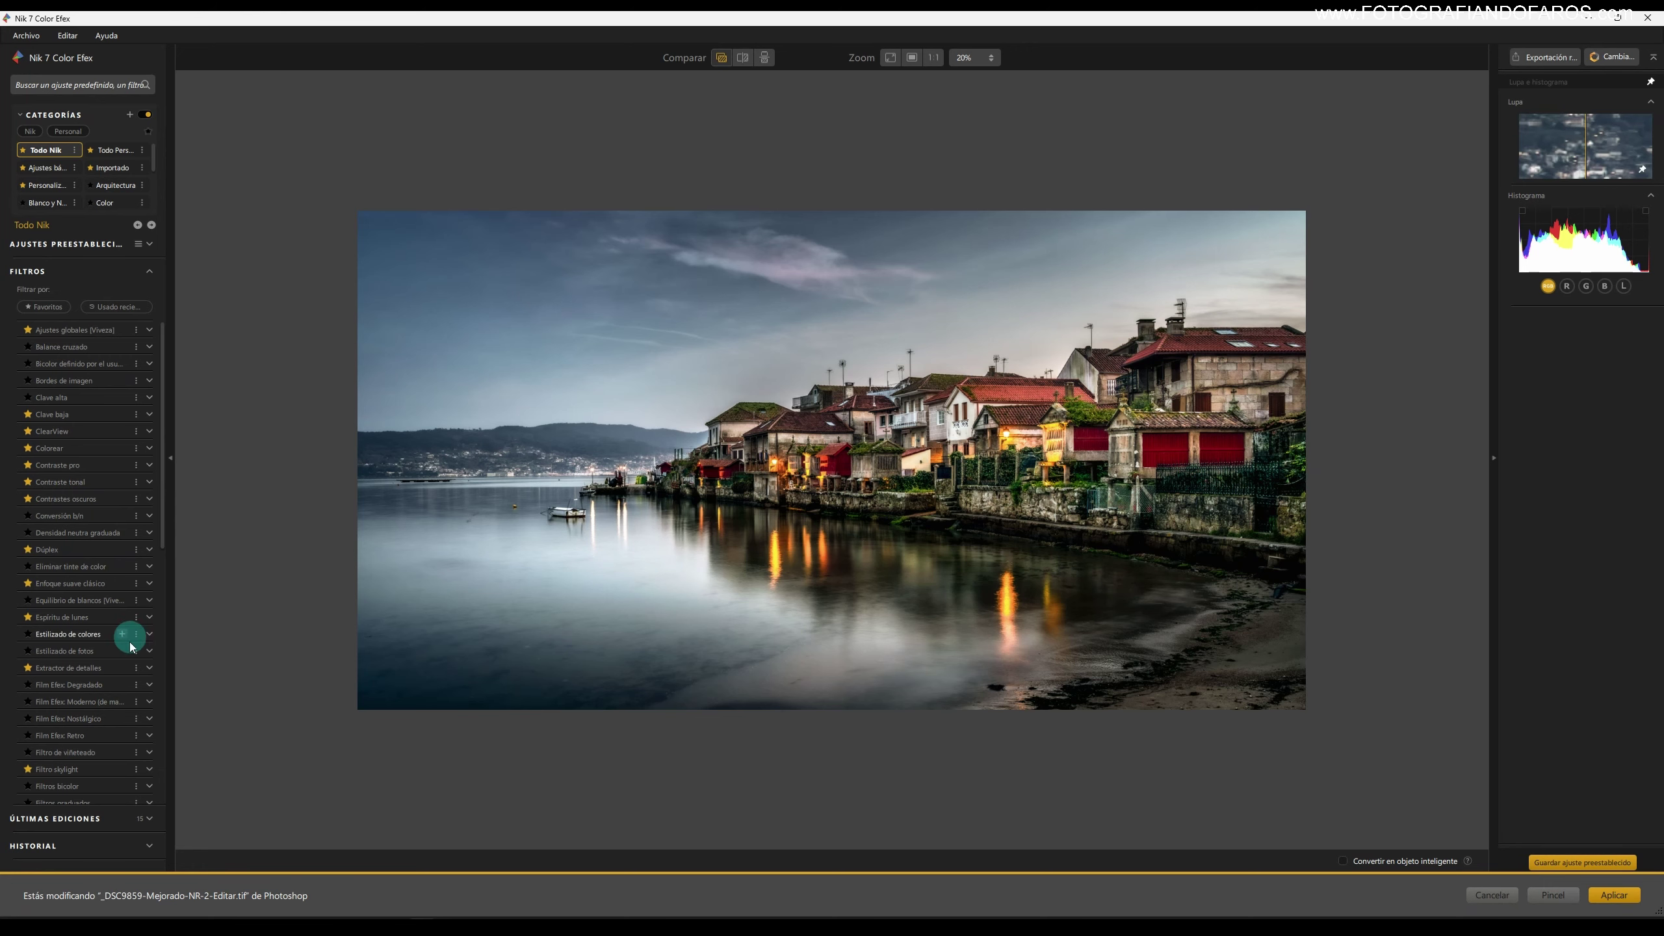
click(38, 307)
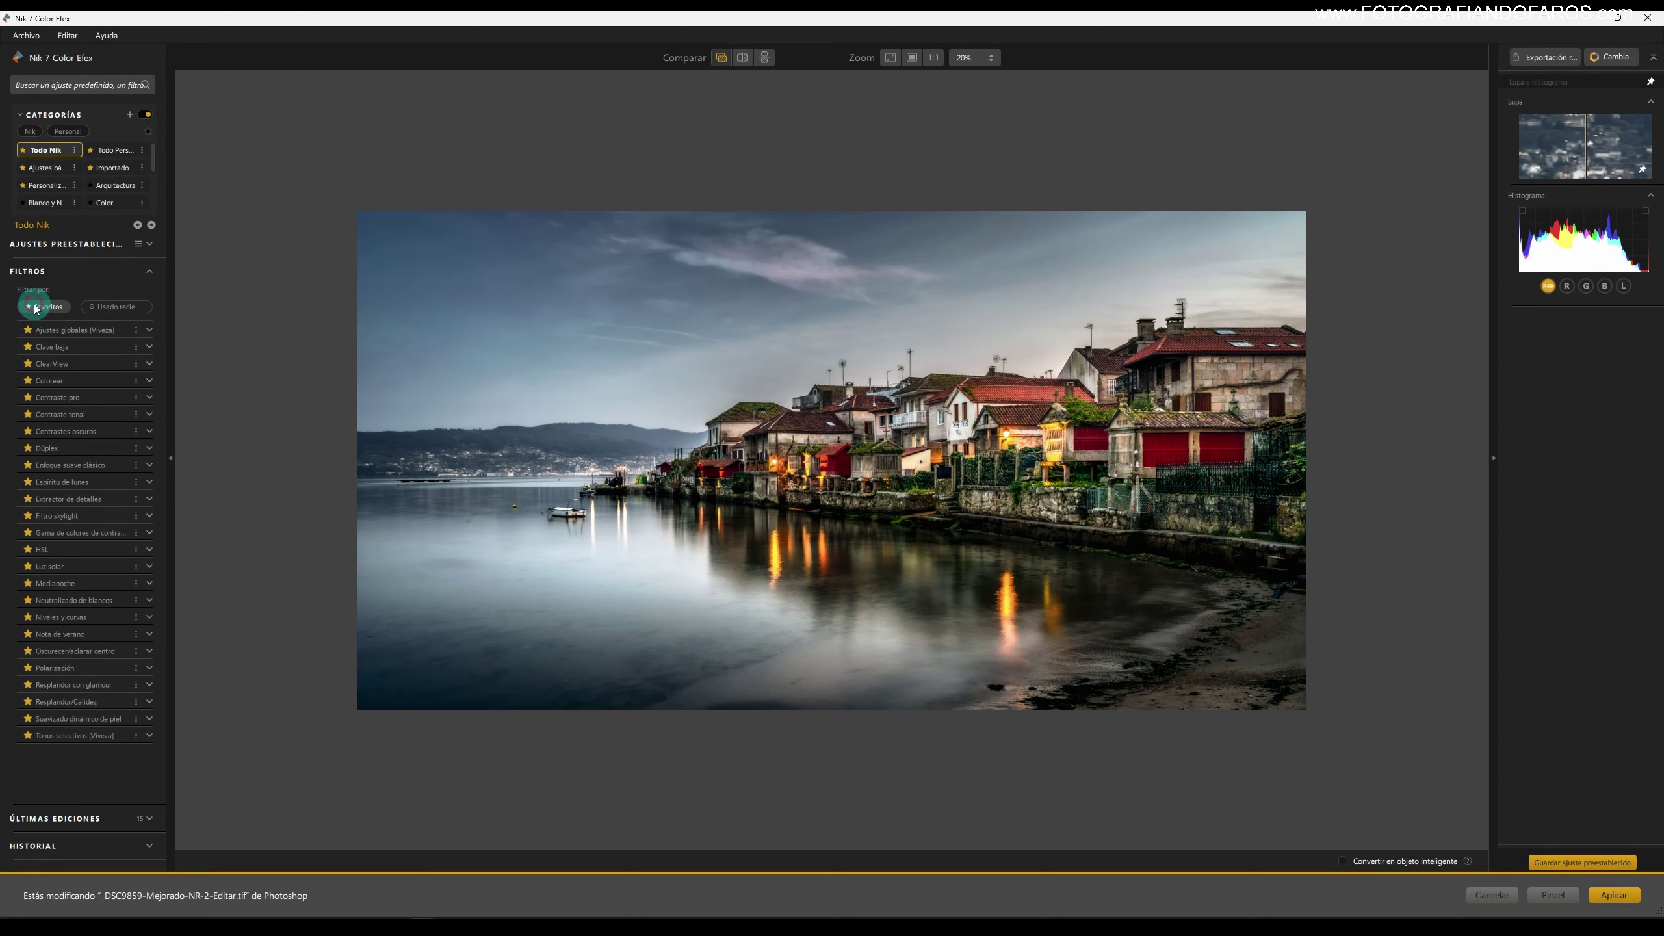
click(108, 686)
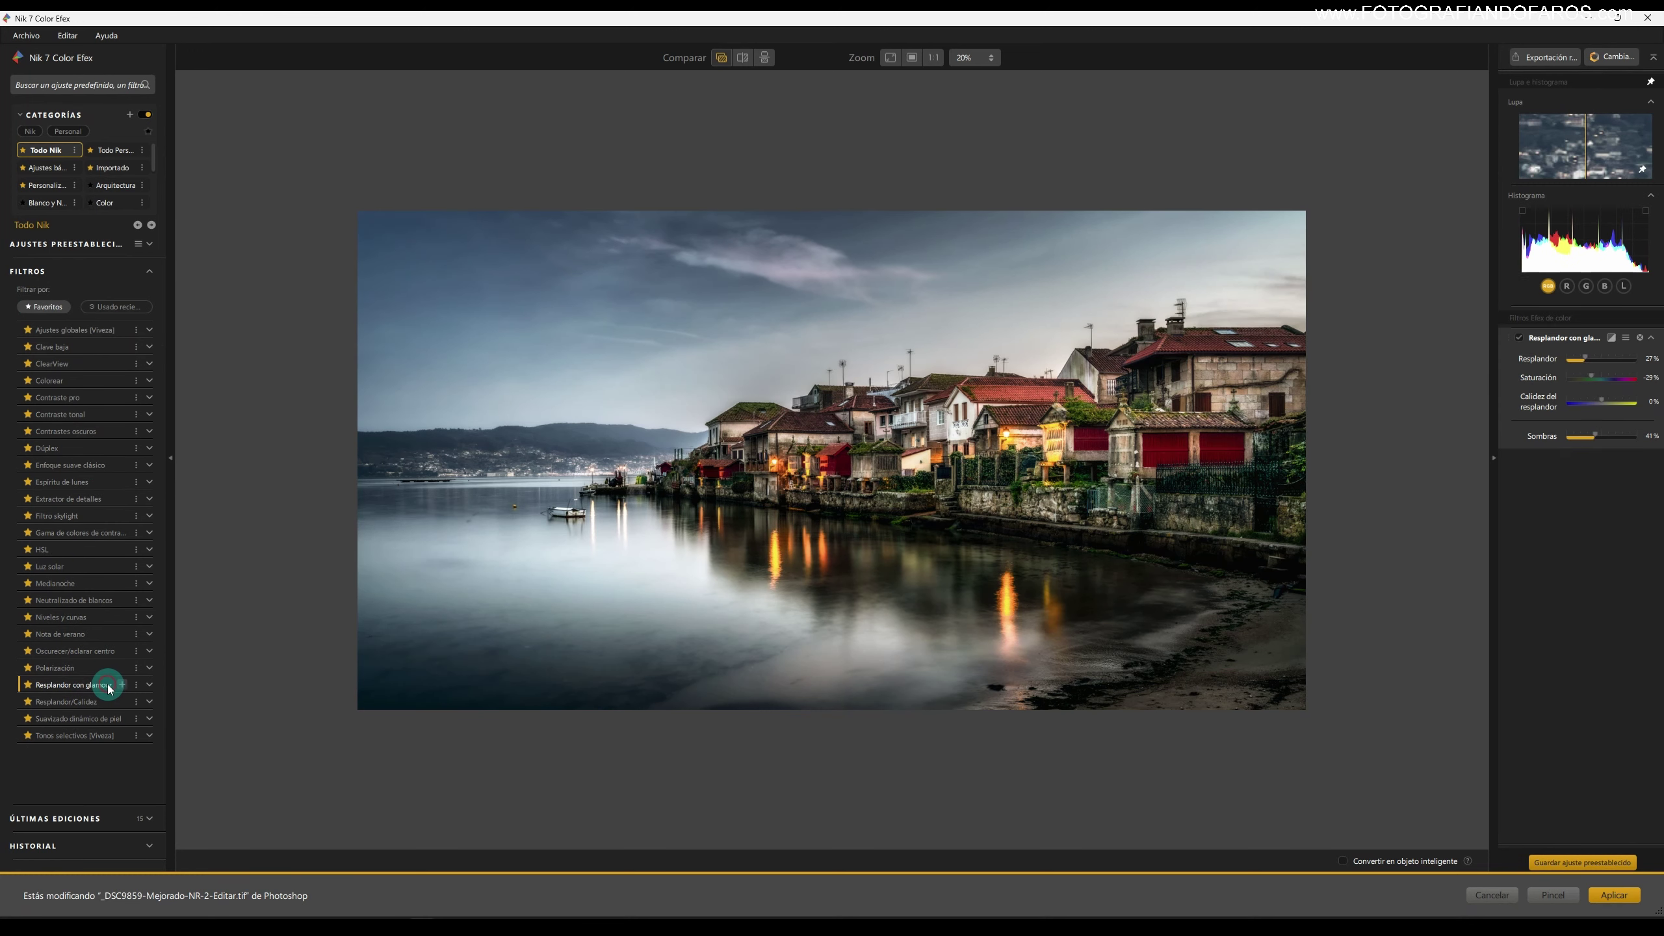
drag(1591, 363, 1597, 359)
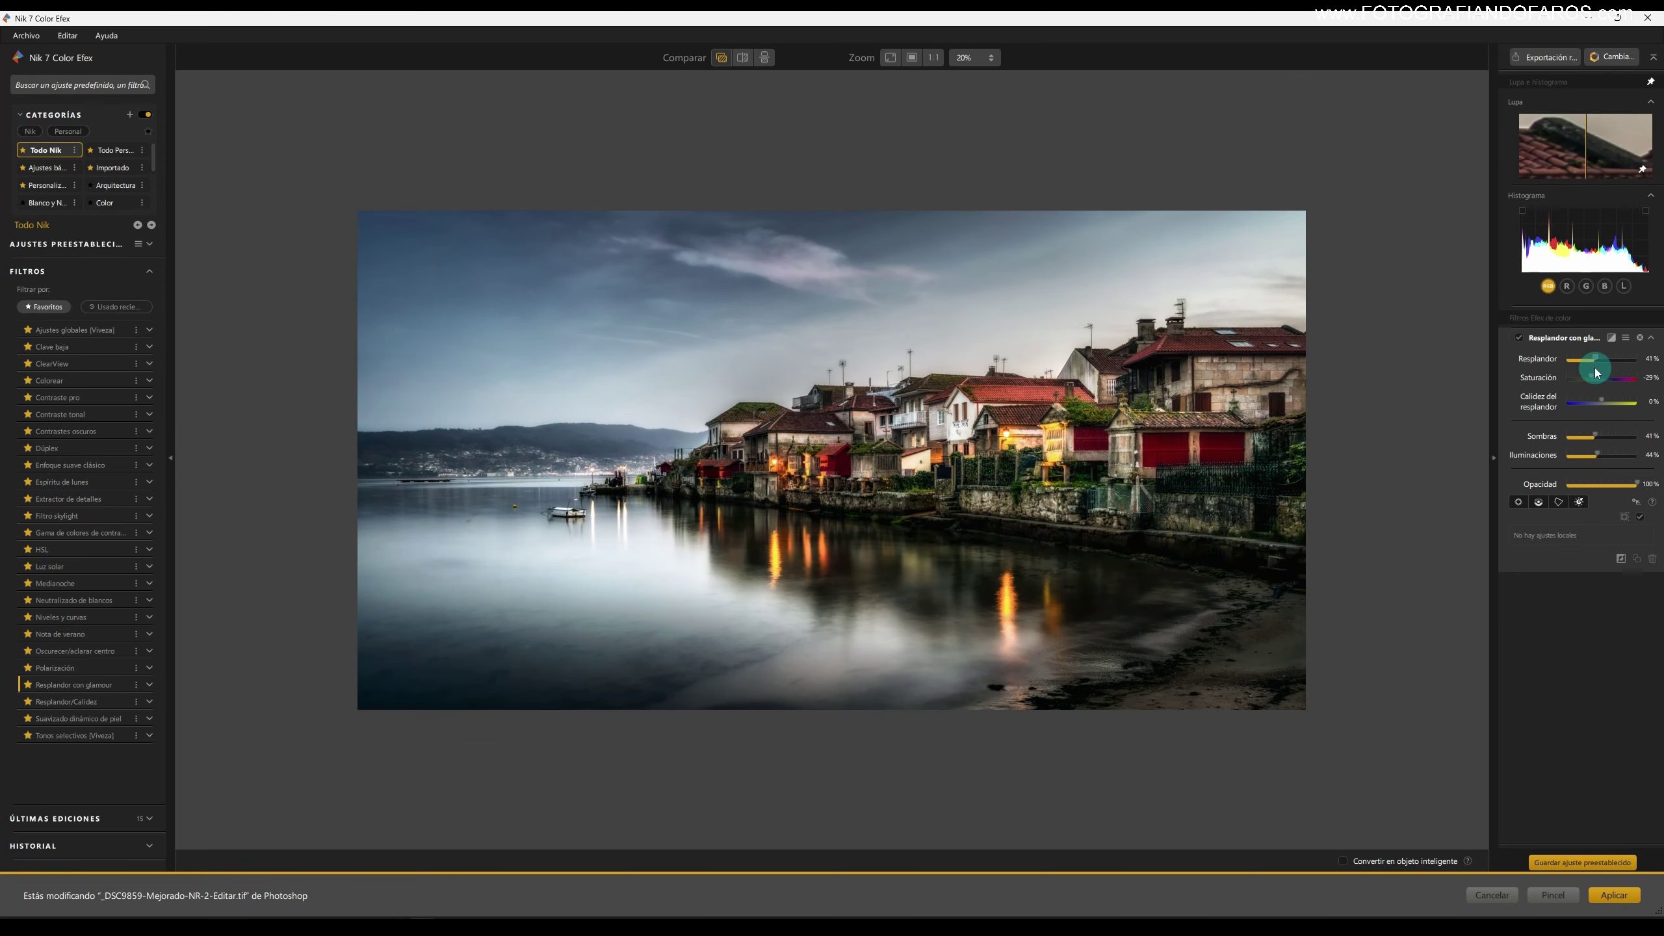
mouse_move(1602, 401)
mouse_down()
mouse_move(1619, 405)
mouse_move(1589, 379)
mouse_up()
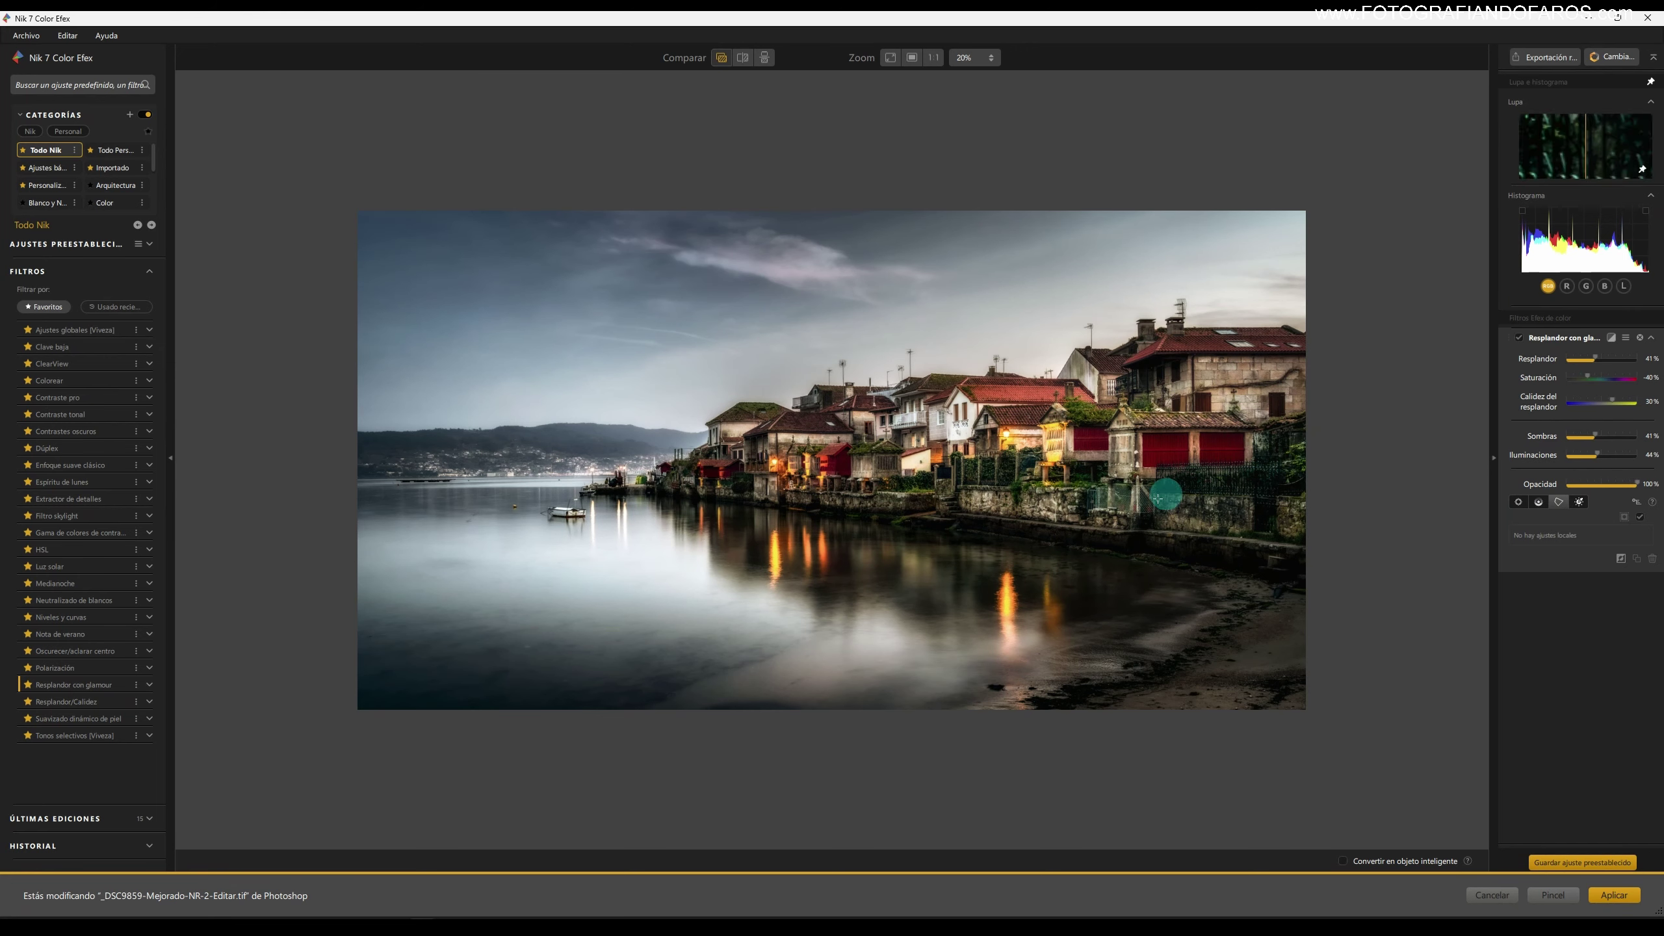
Draw a closed control polygon around the sky and the water, tracing the houses and shoreline so the village is left outside.
click(1331, 604)
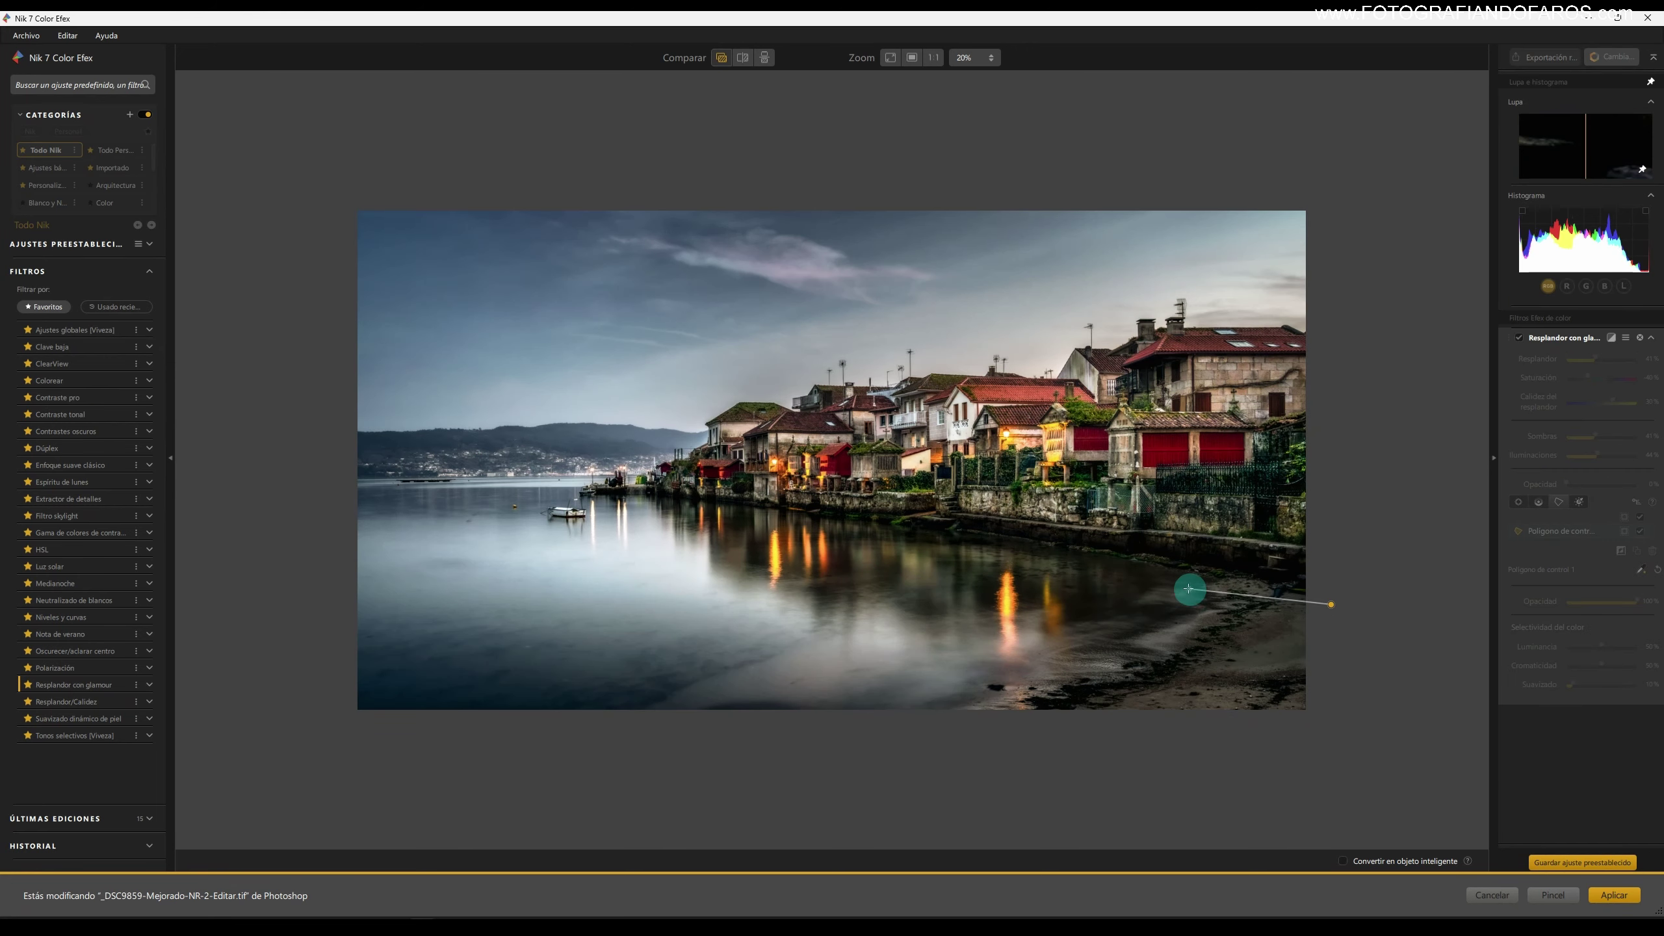
click(1098, 563)
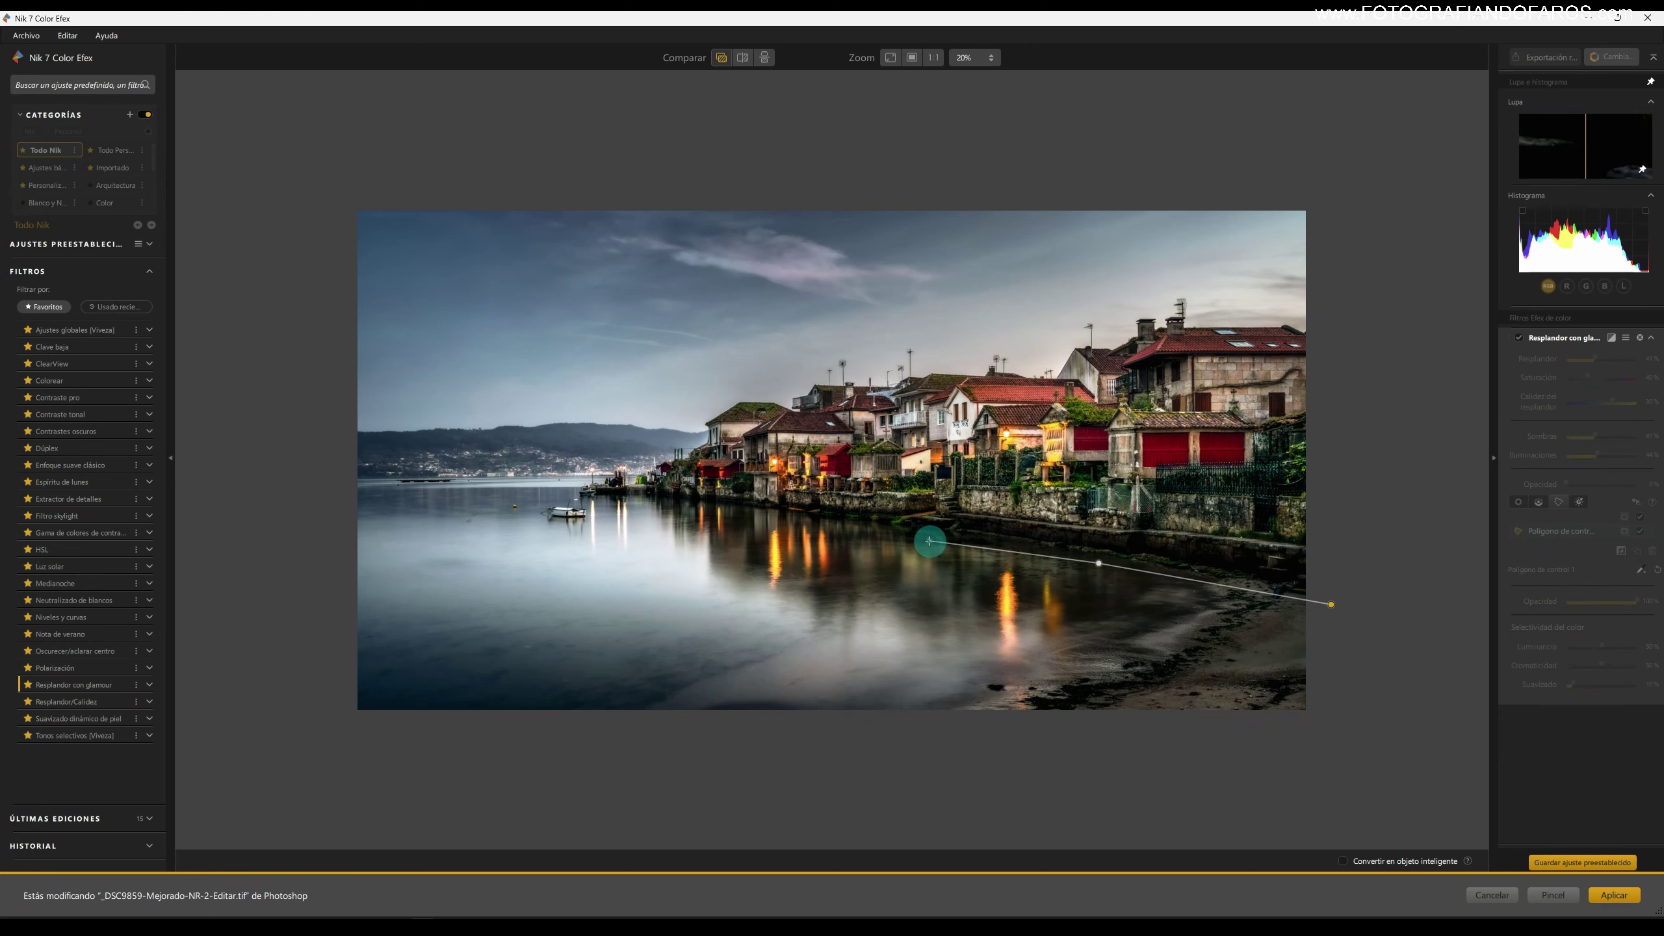
click(862, 534)
click(673, 513)
click(588, 501)
click(573, 477)
click(608, 448)
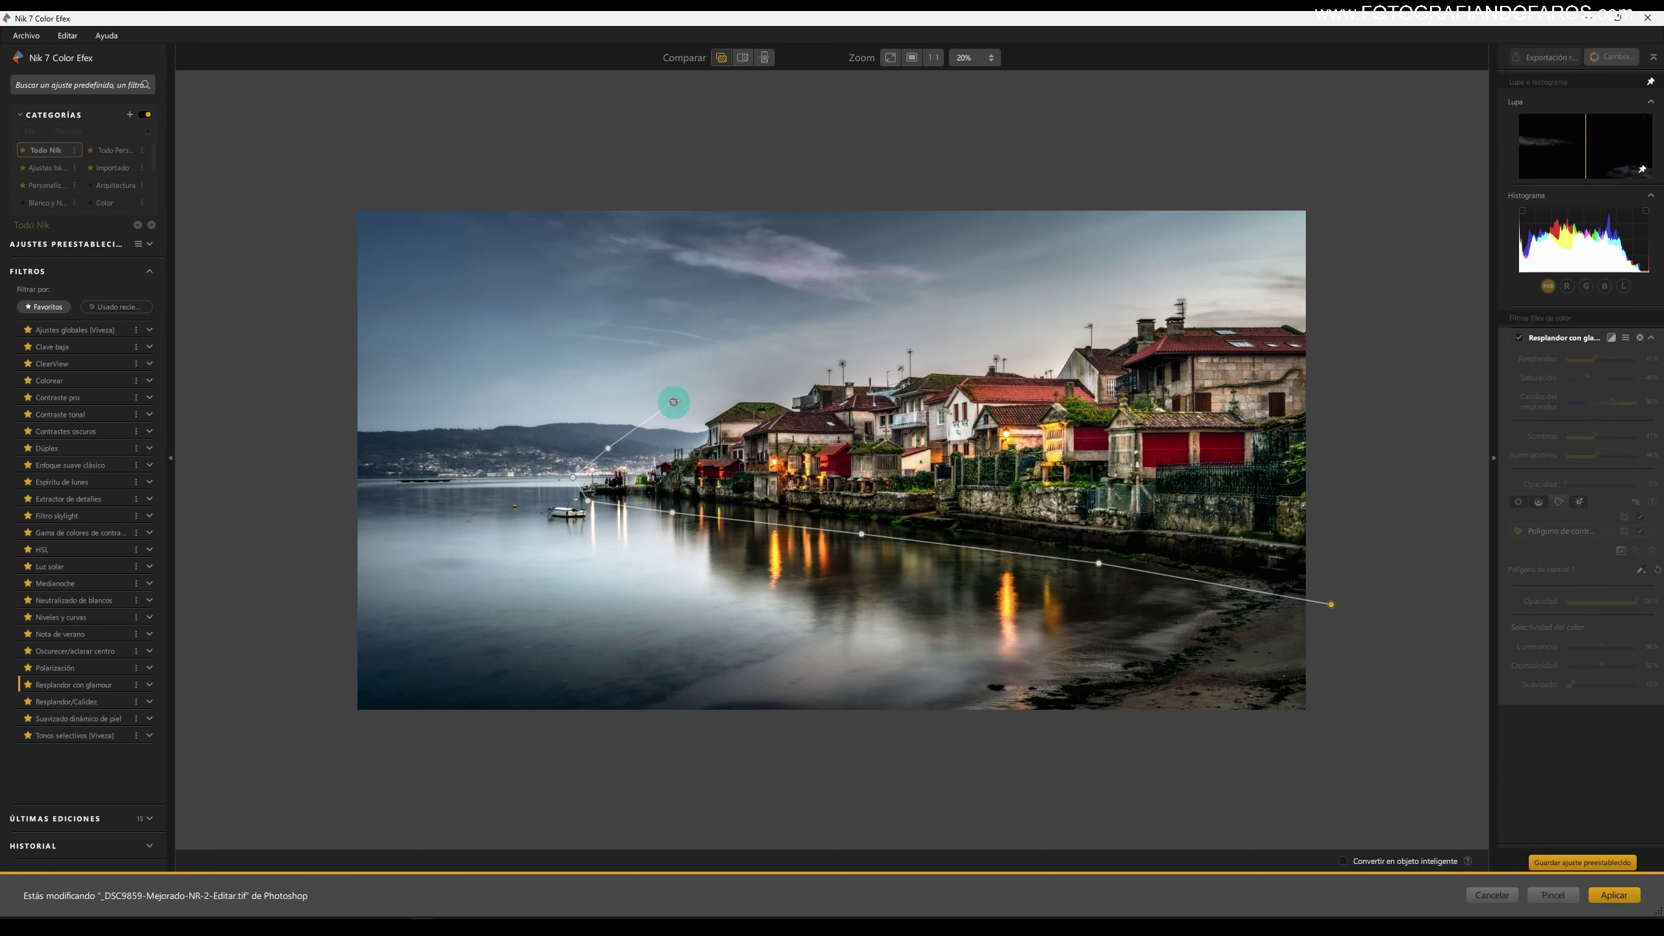
click(721, 386)
click(889, 351)
click(1017, 330)
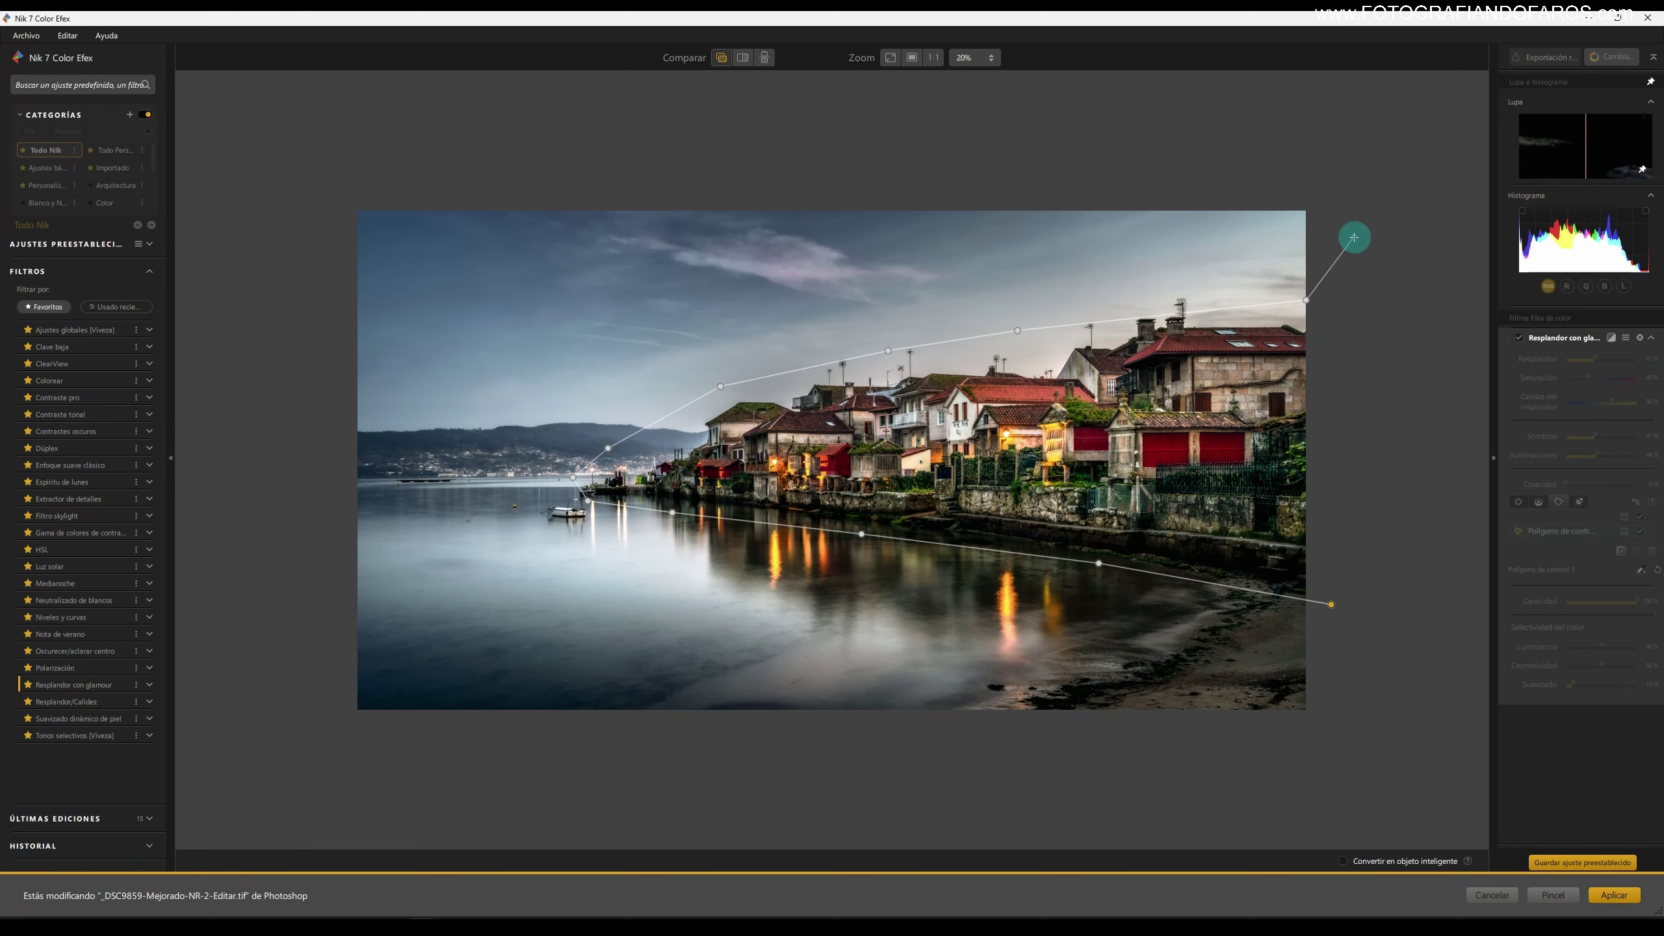
click(1351, 266)
click(1304, 152)
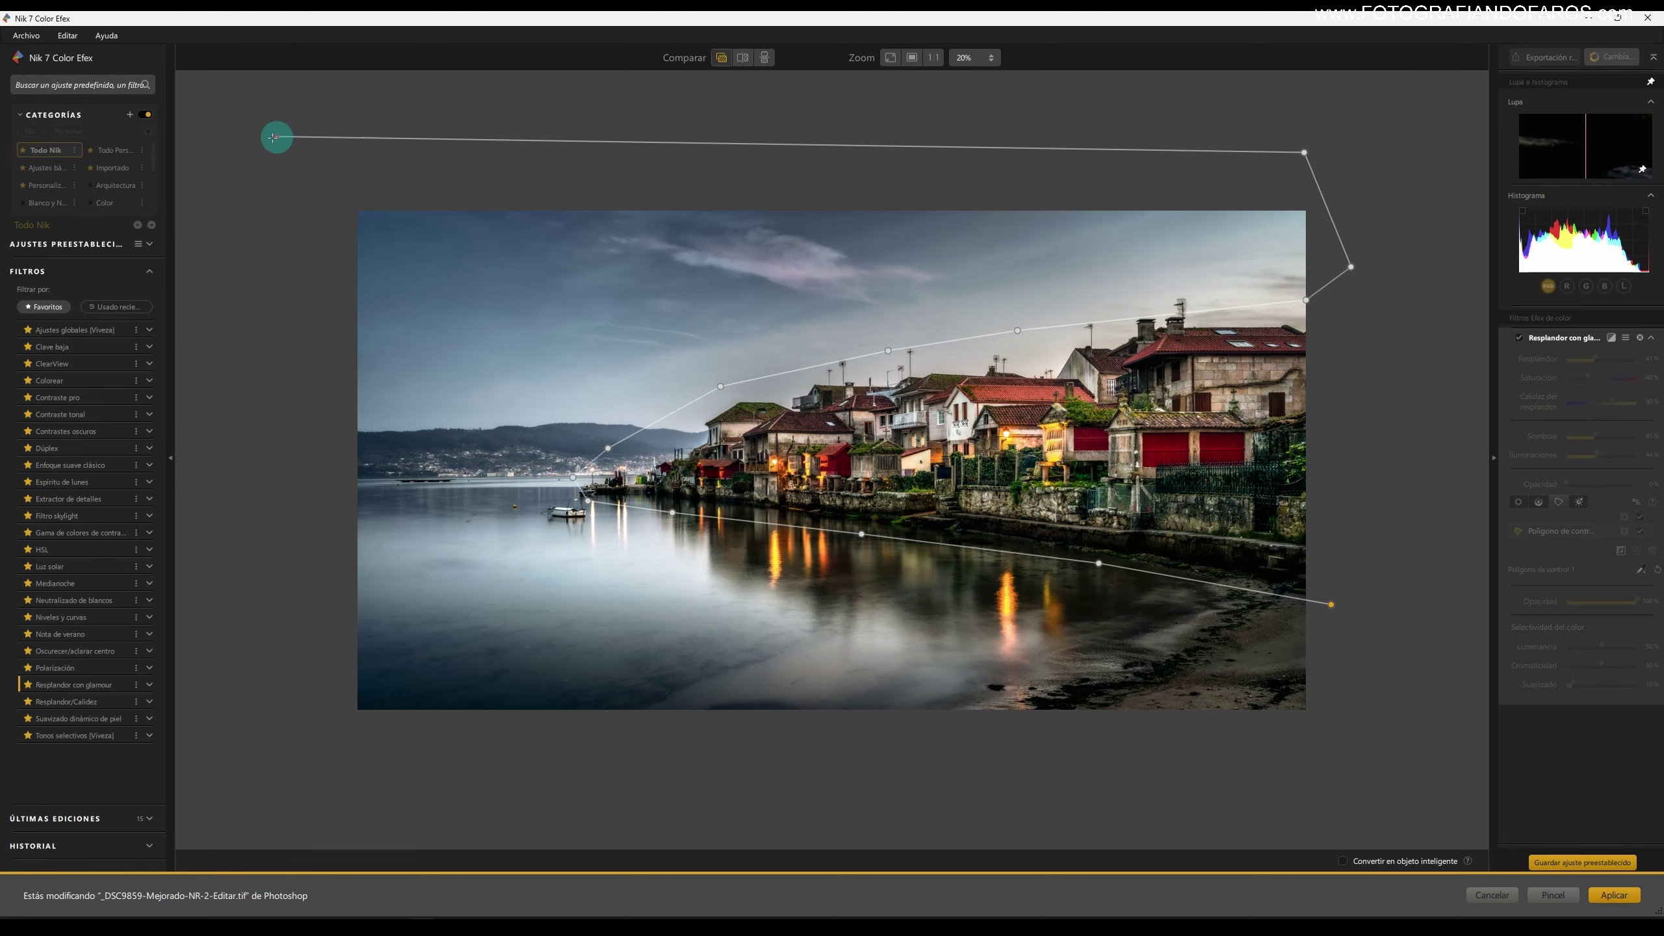
click(306, 179)
click(317, 765)
click(1333, 752)
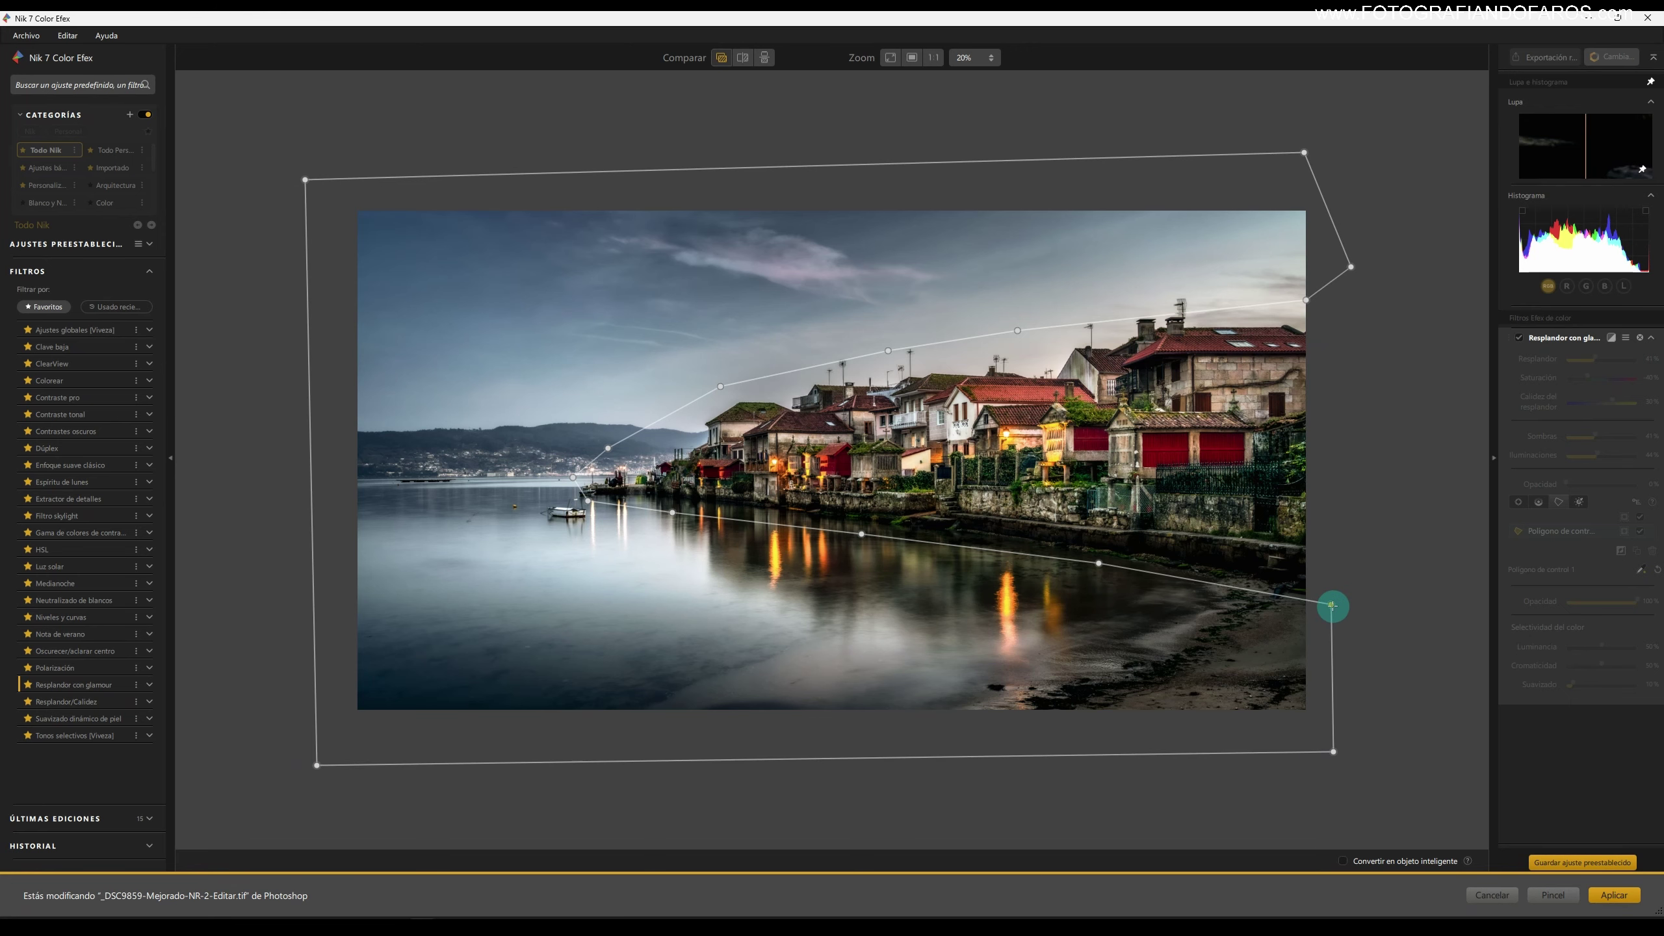
click(1332, 605)
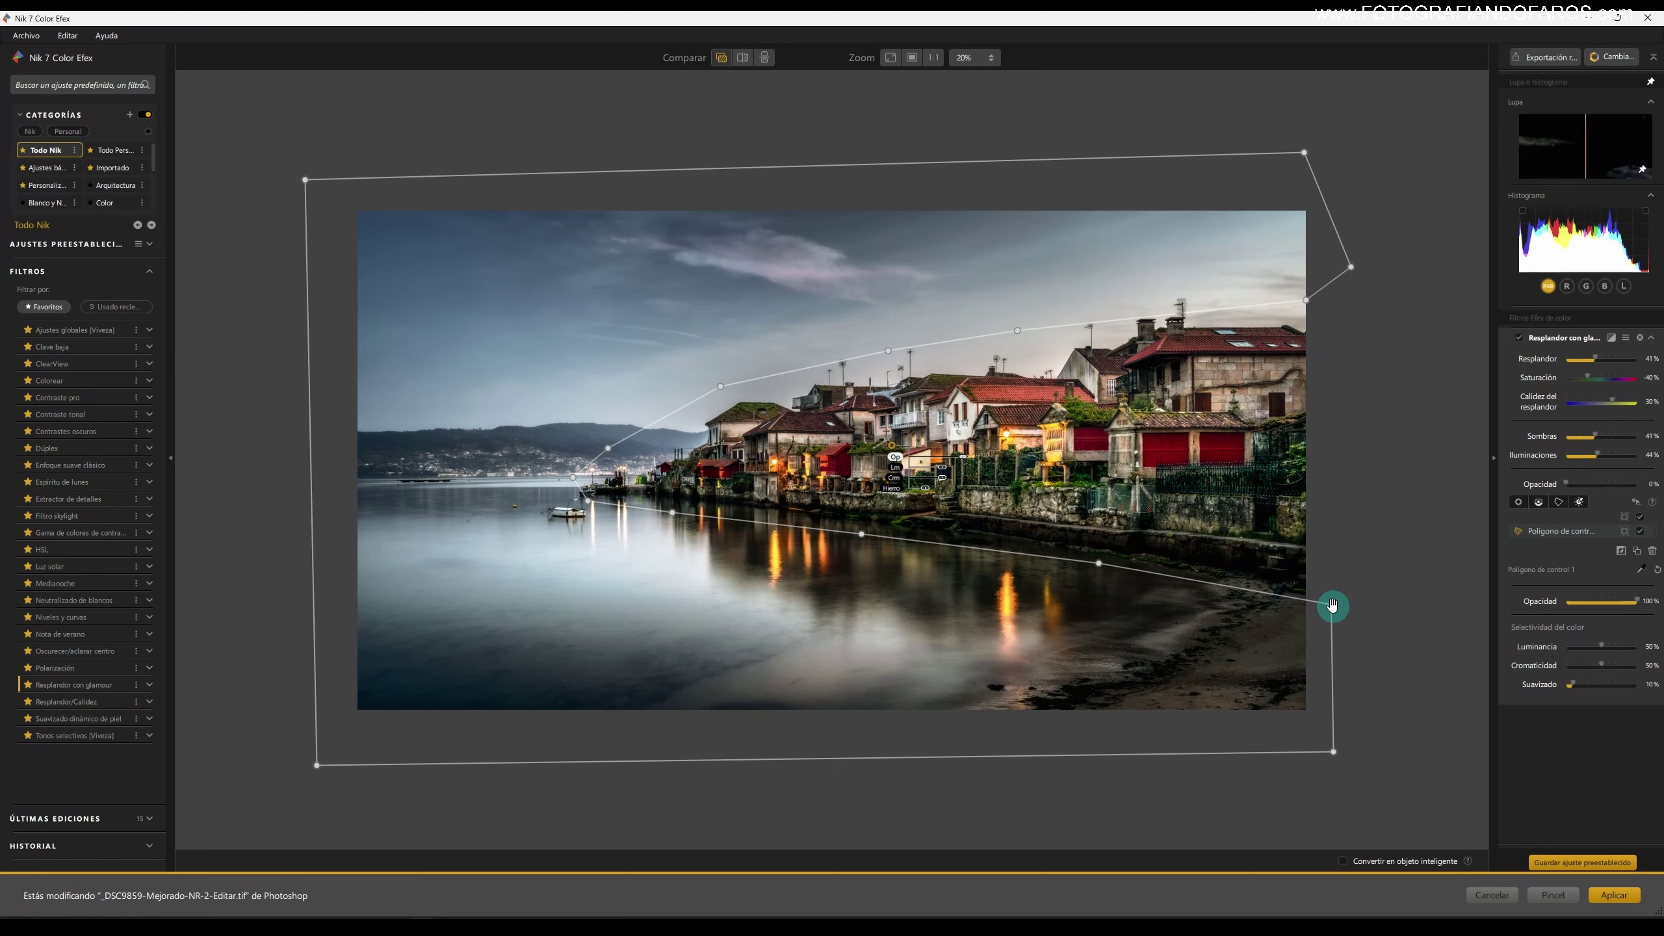
Display the control polygon's mask and set its Suavizado to 38%.
click(1625, 531)
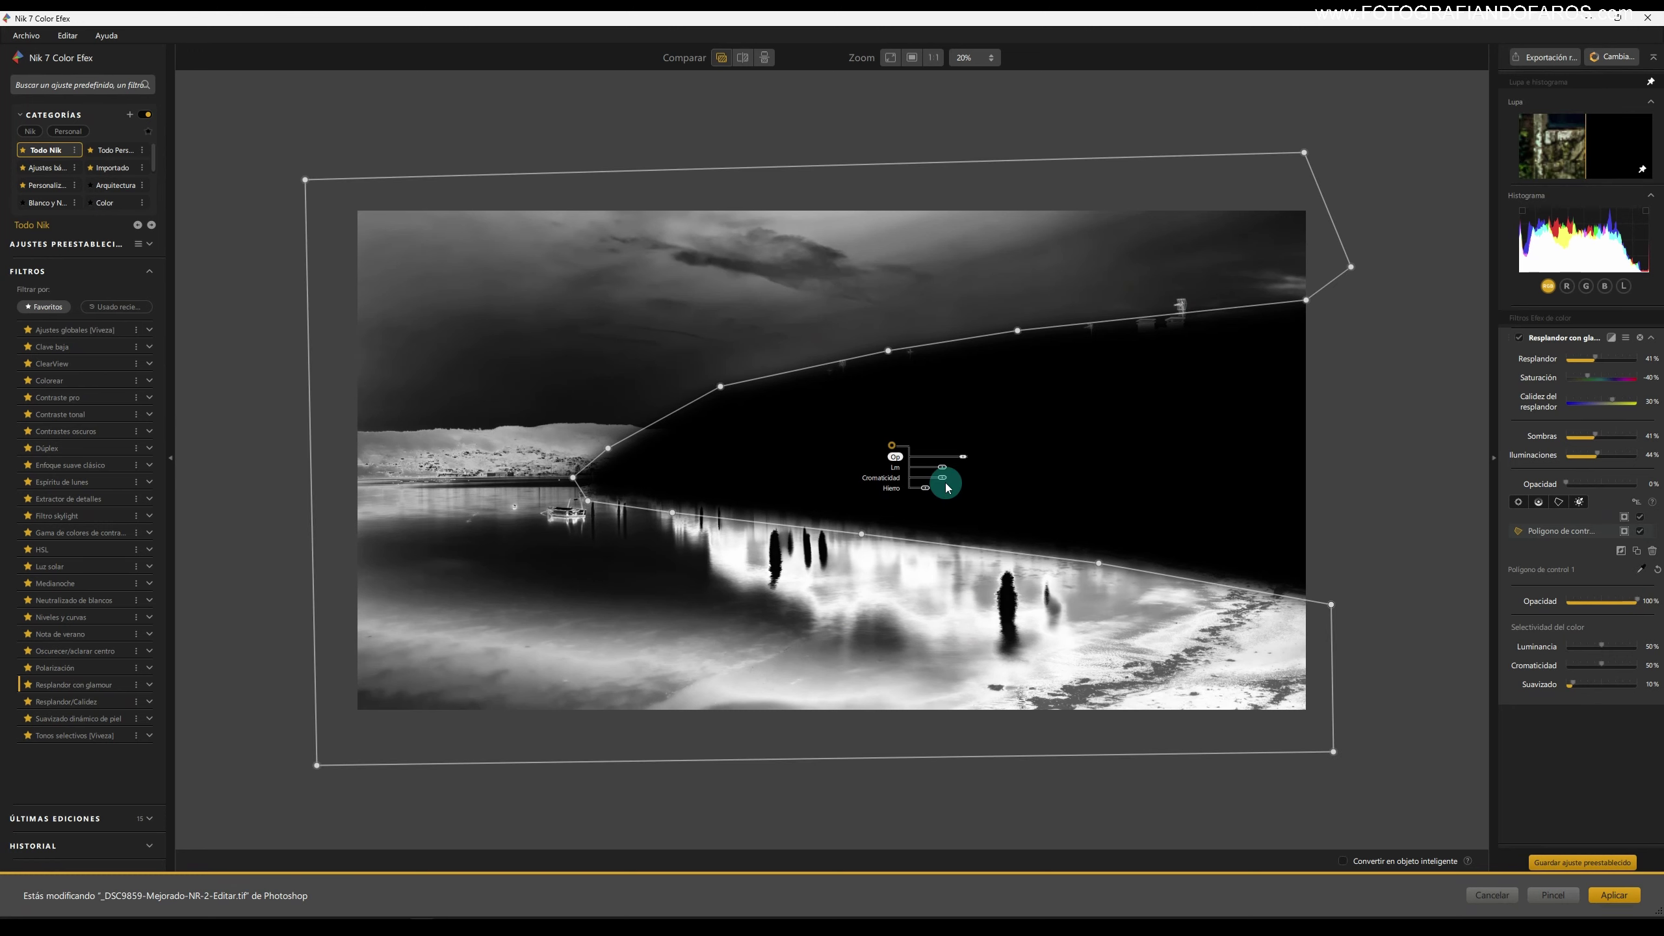
drag(1570, 684, 1592, 684)
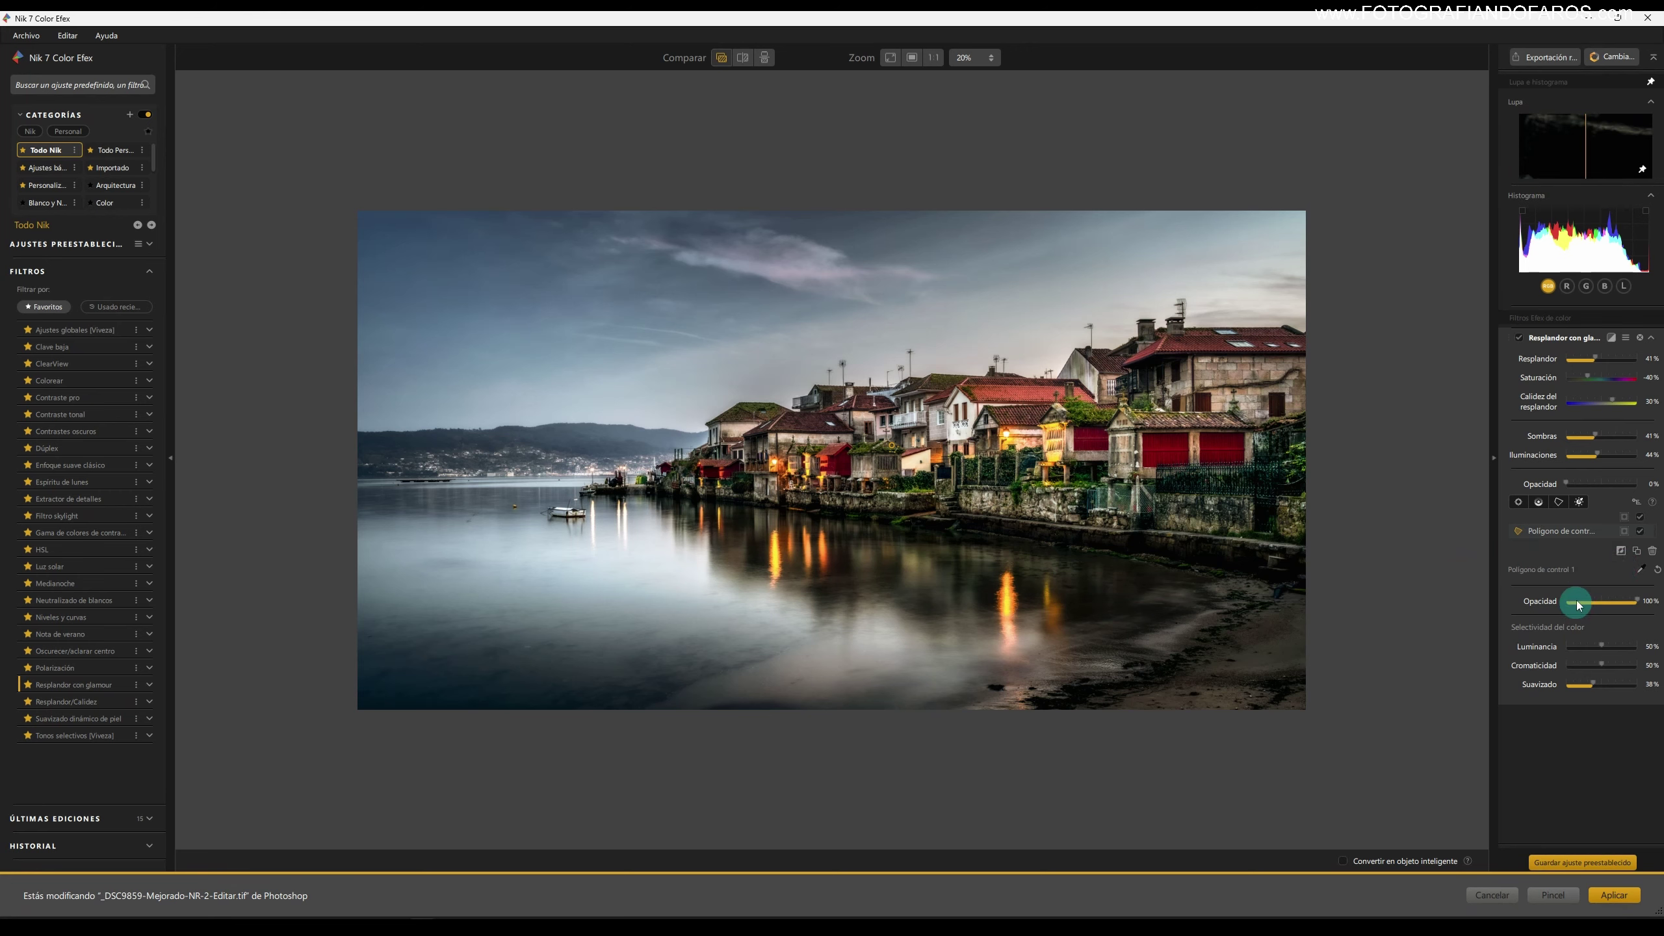
Sample the control polygon's reference colour from the bright water near the boats and slightly shift its outline point above the rooftops.
click(1642, 571)
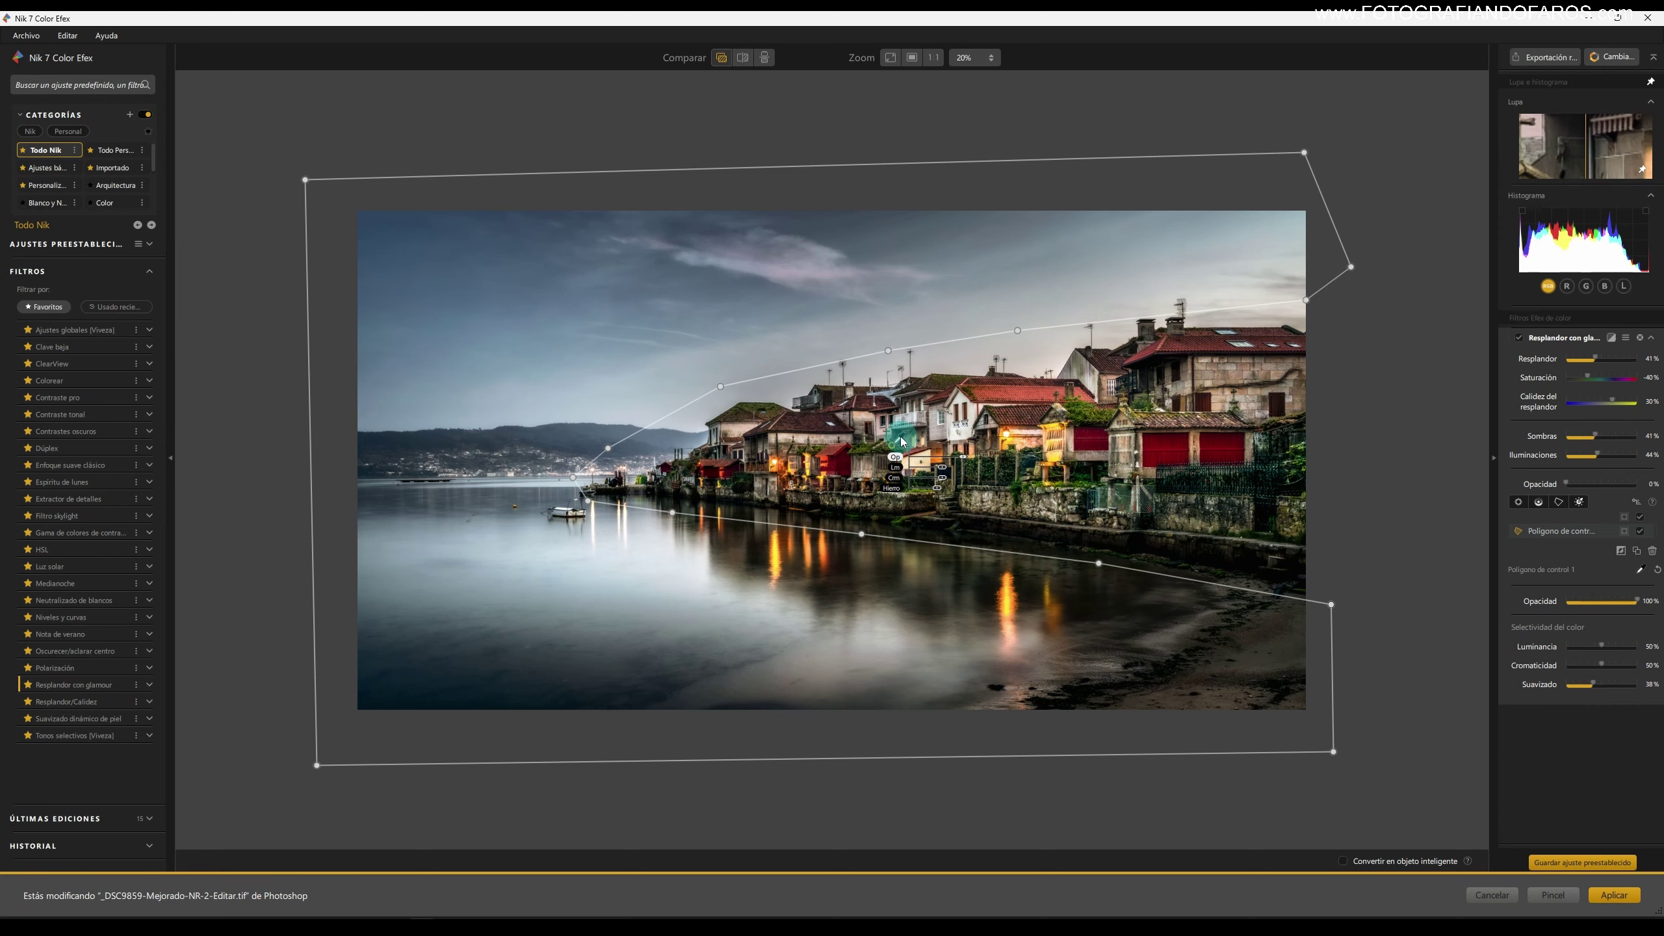
click(901, 441)
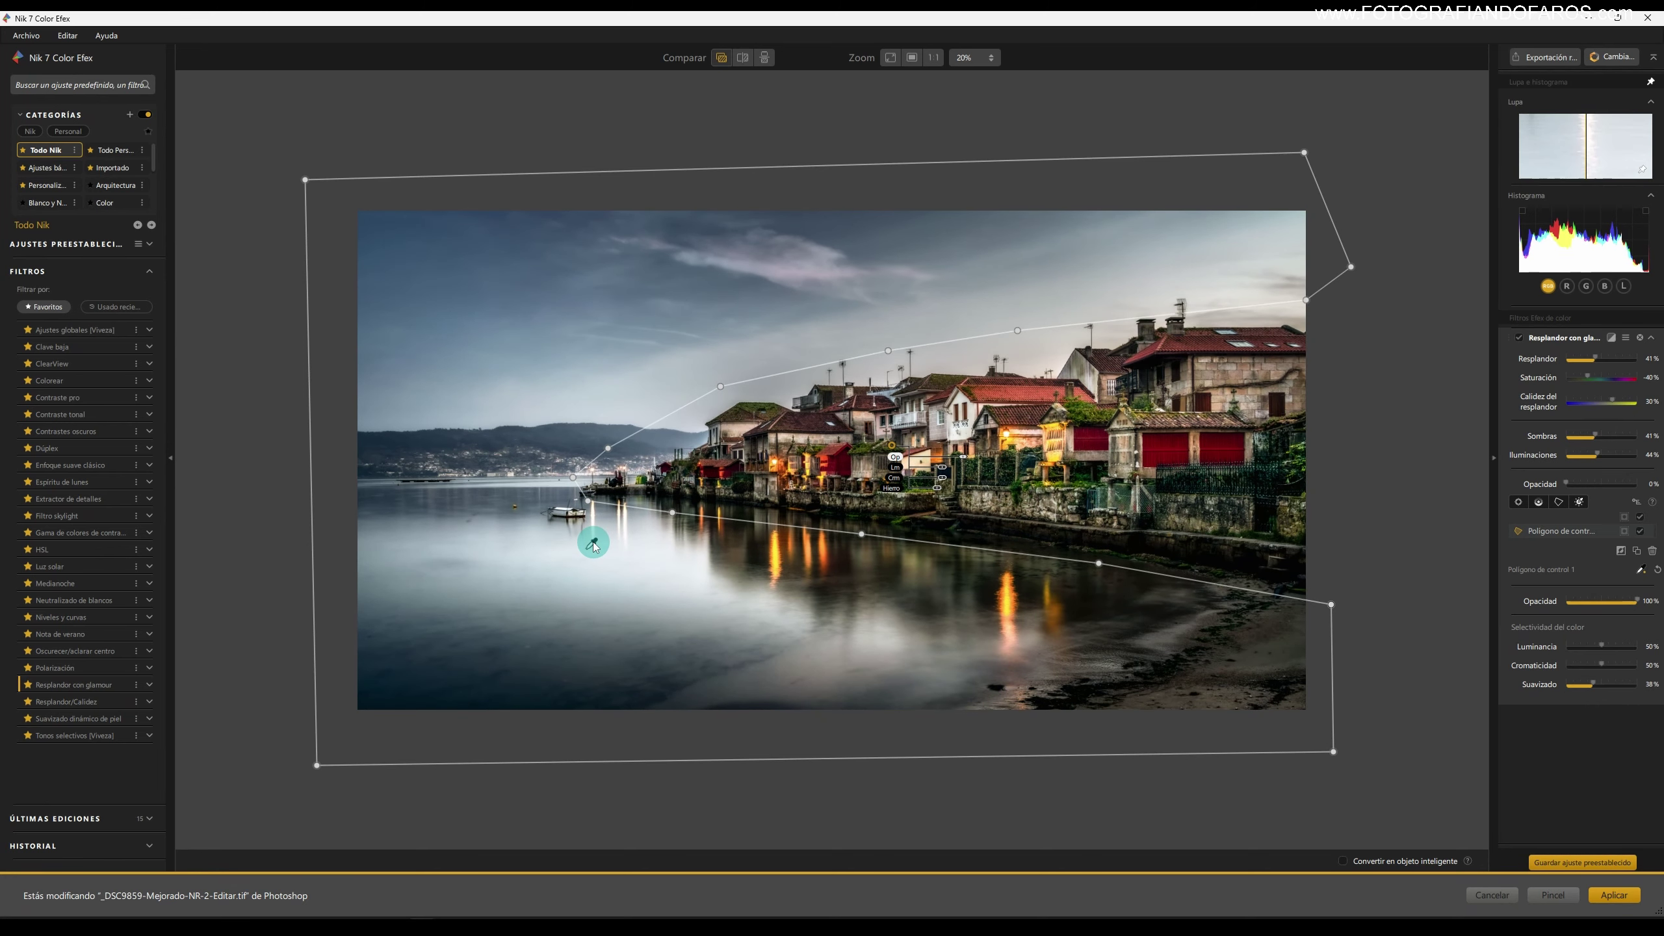
click(1641, 532)
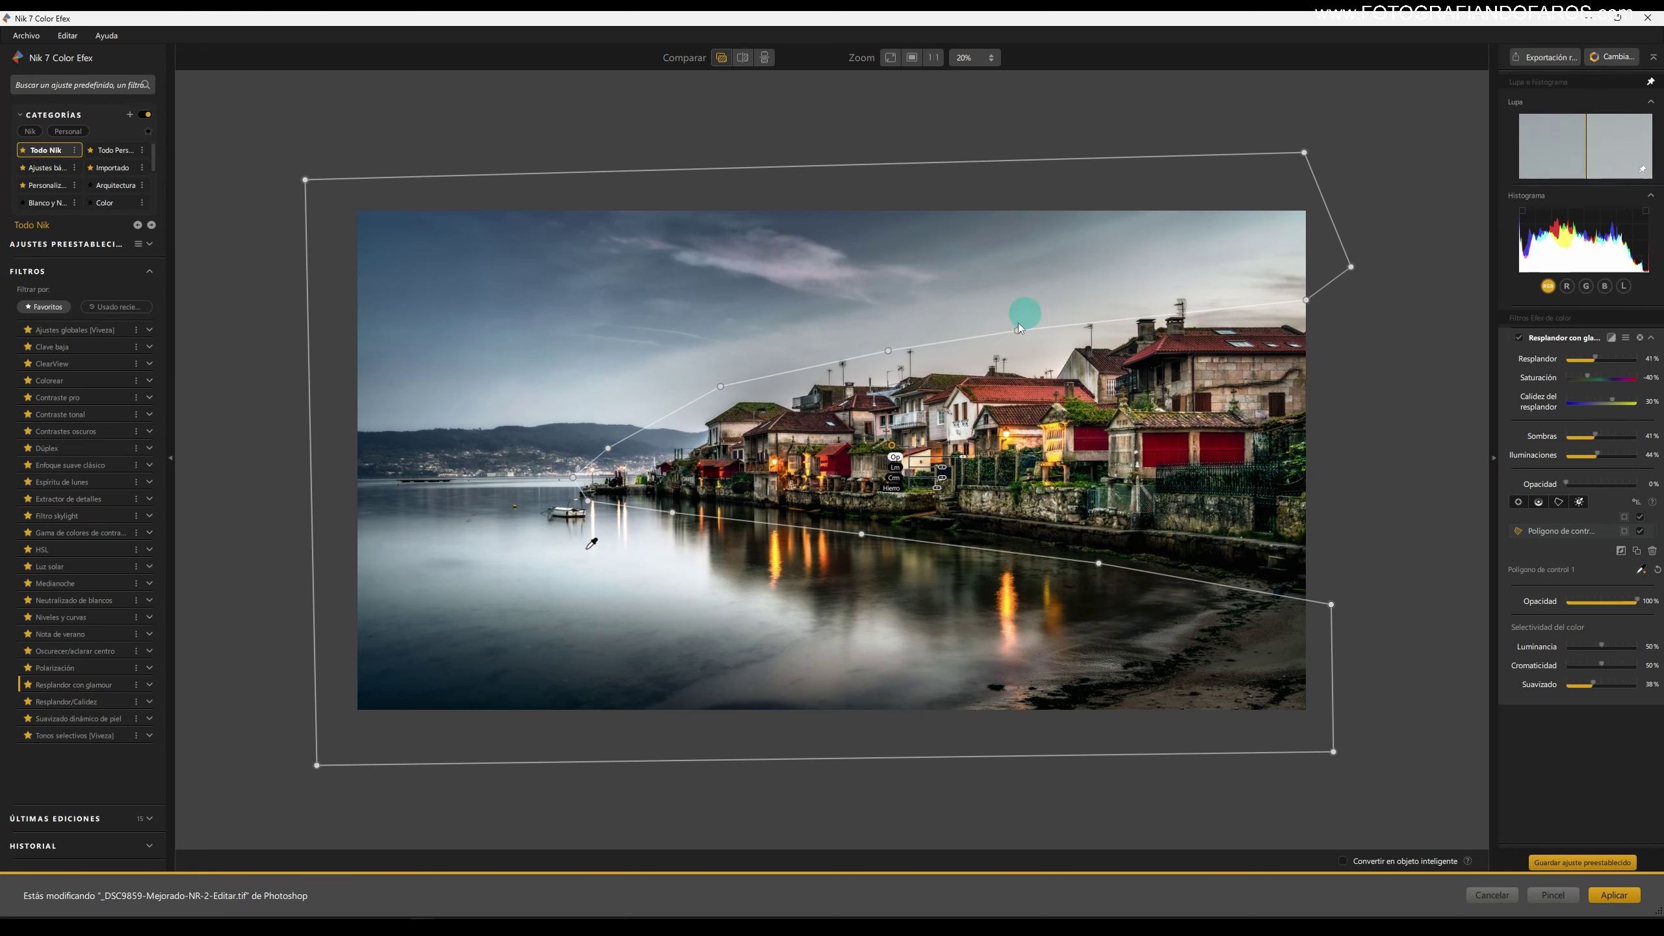
mouse_move(1018, 331)
mouse_down()
mouse_move(1035, 345)
mouse_move(1051, 323)
mouse_move(1051, 352)
mouse_move(1050, 318)
mouse_move(1021, 358)
mouse_move(1051, 320)
mouse_move(1045, 346)
mouse_up()
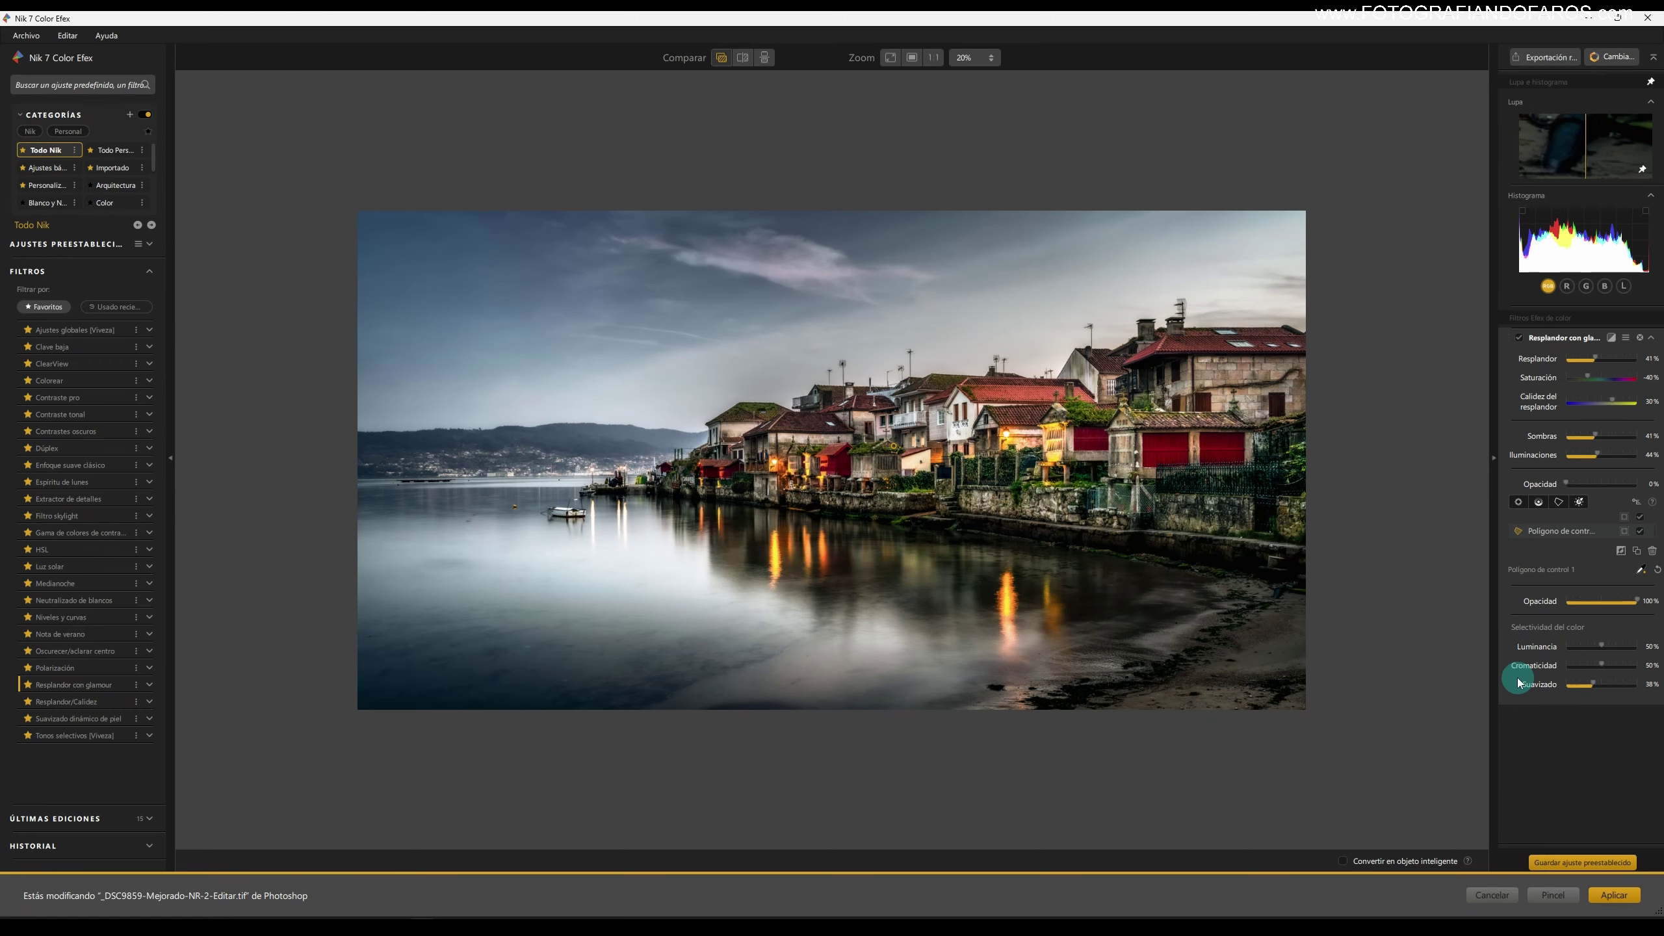
Apply the Resplandor con glamour filter to the Photoshop image and compare the new layer hidden and shown.
click(1614, 894)
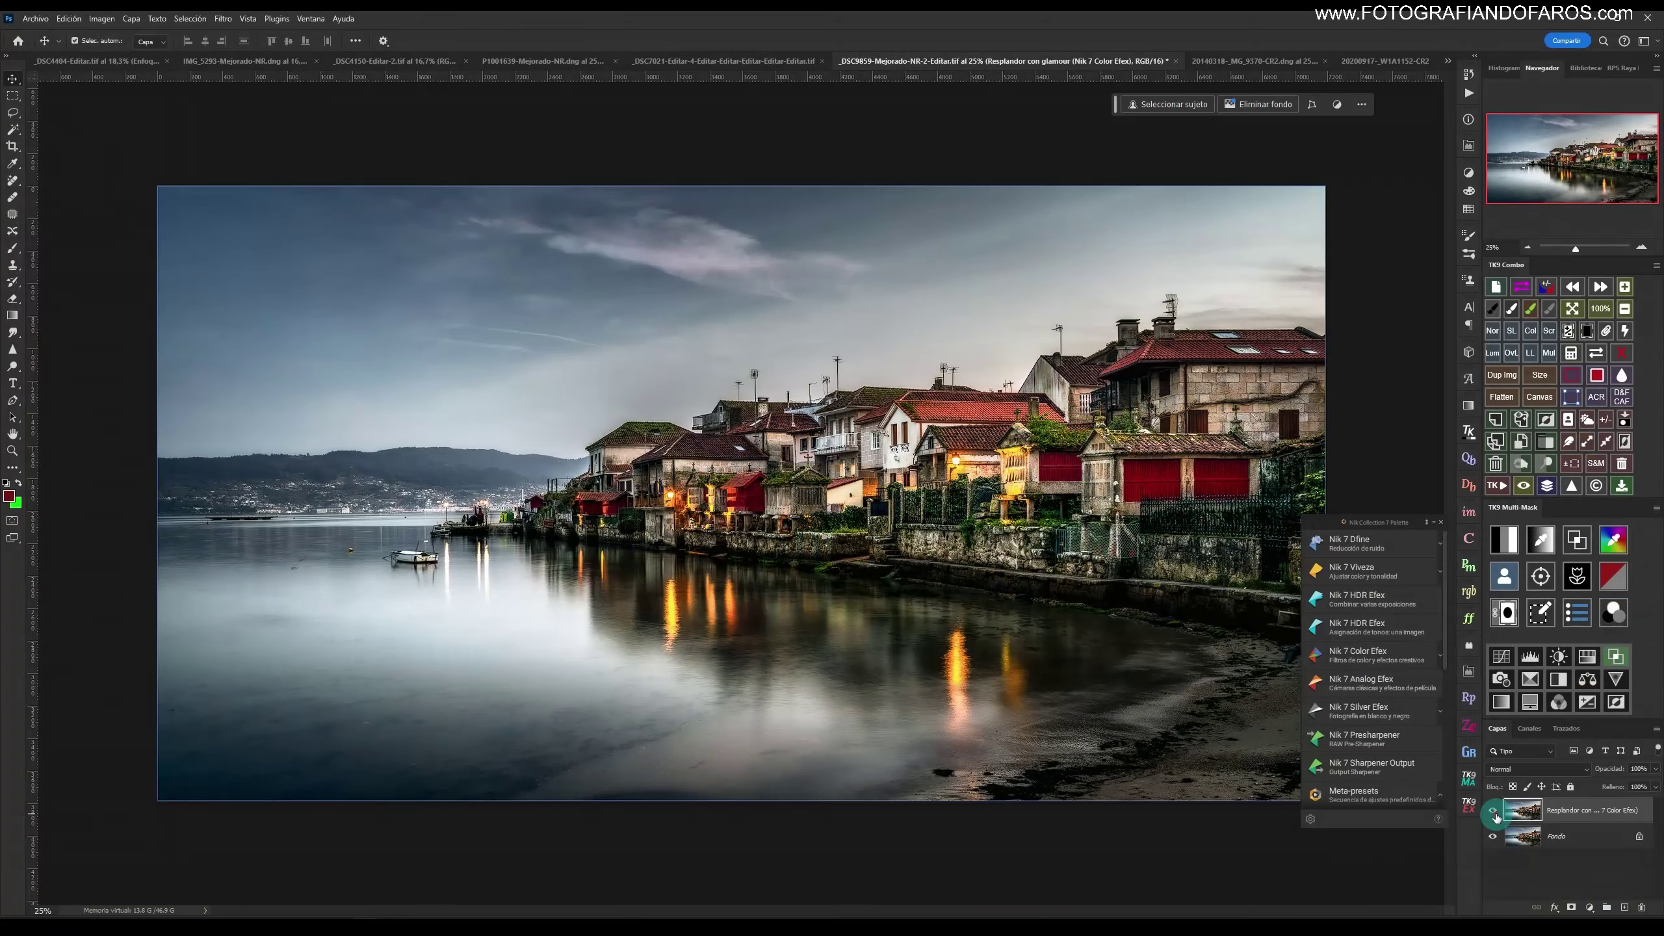
click(1494, 810)
click(1494, 810)
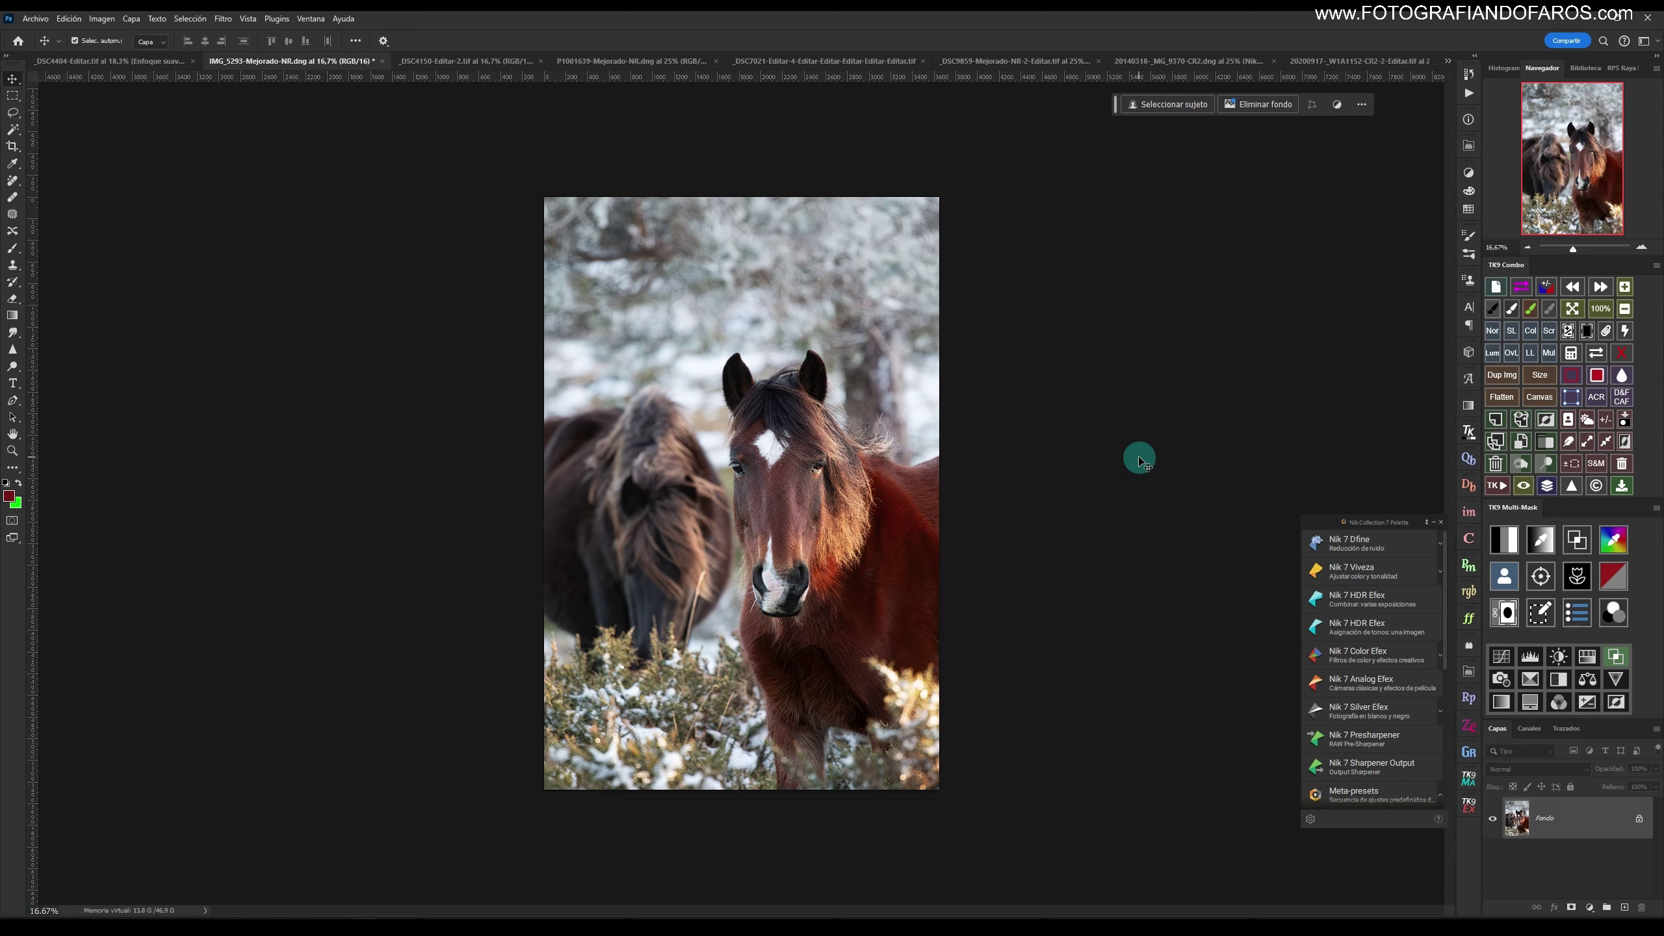
Open the snowy horse photo in Nik 7 Viveza and draw a closed control polygon around the two horses.
click(1355, 567)
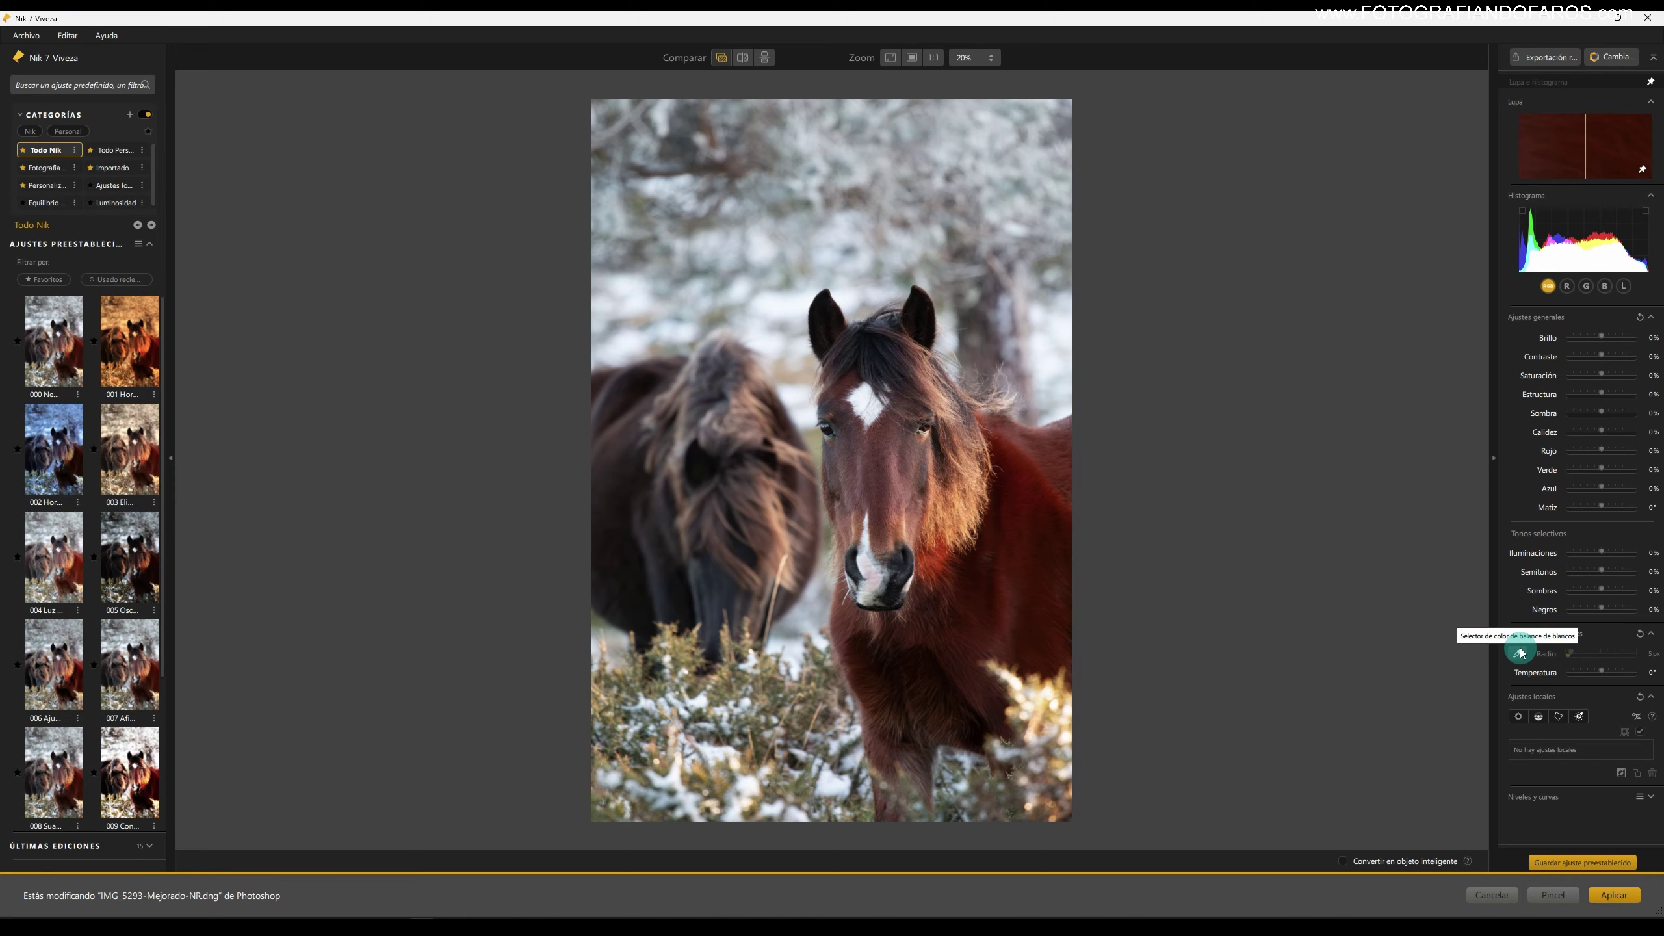
click(1559, 717)
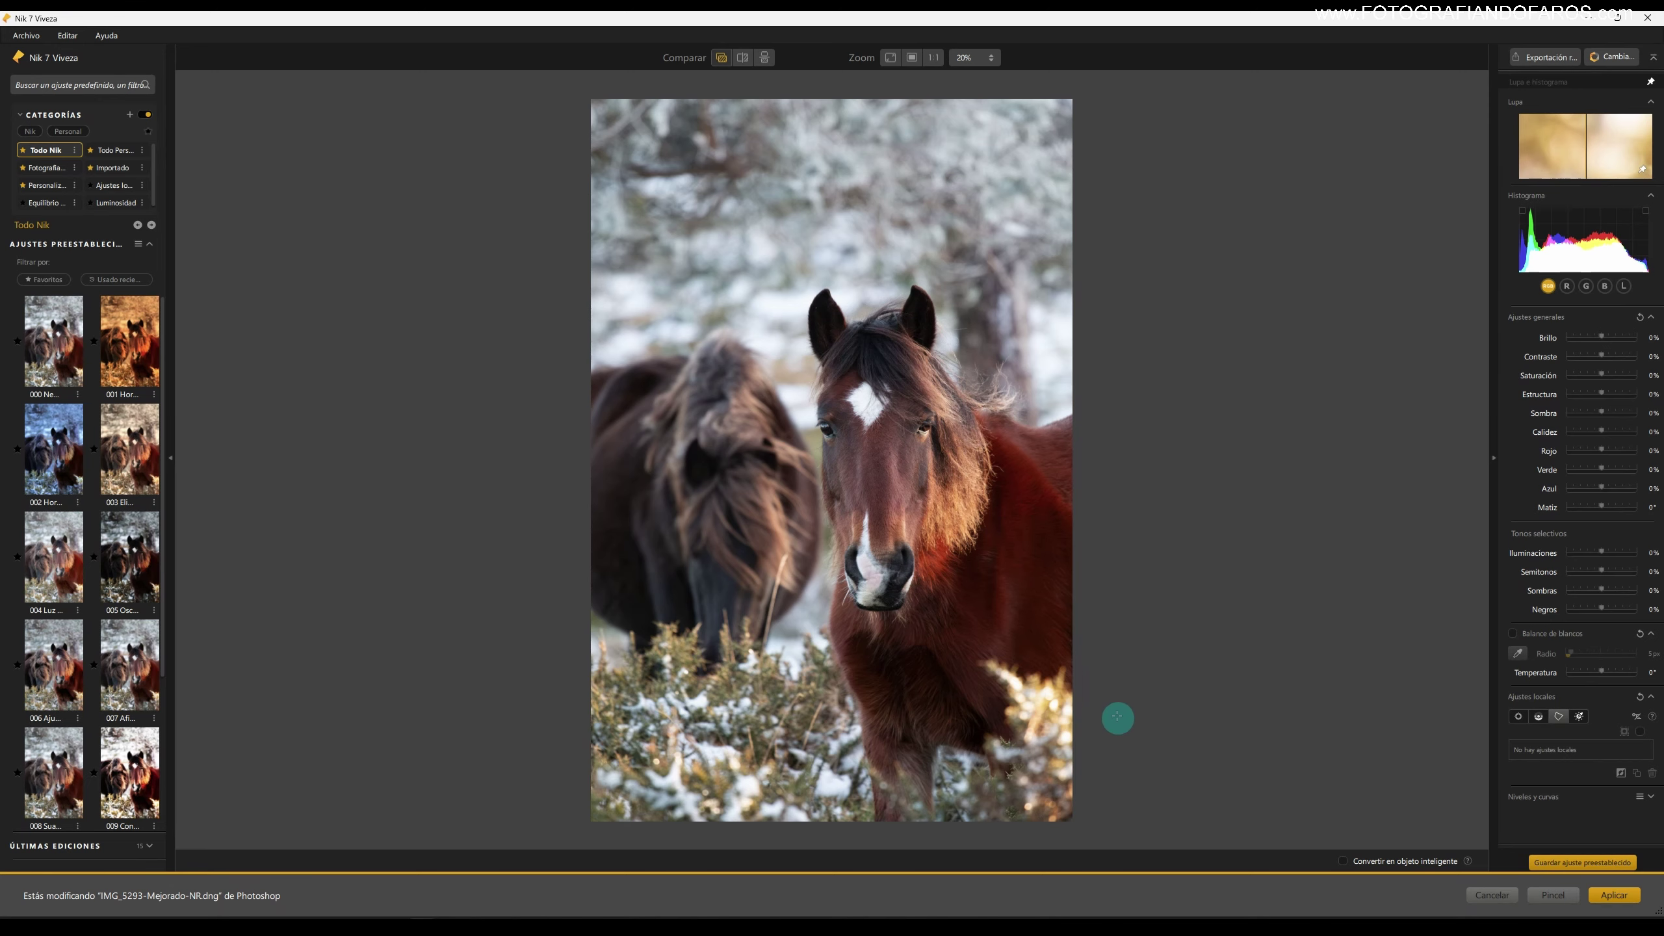
click(1105, 691)
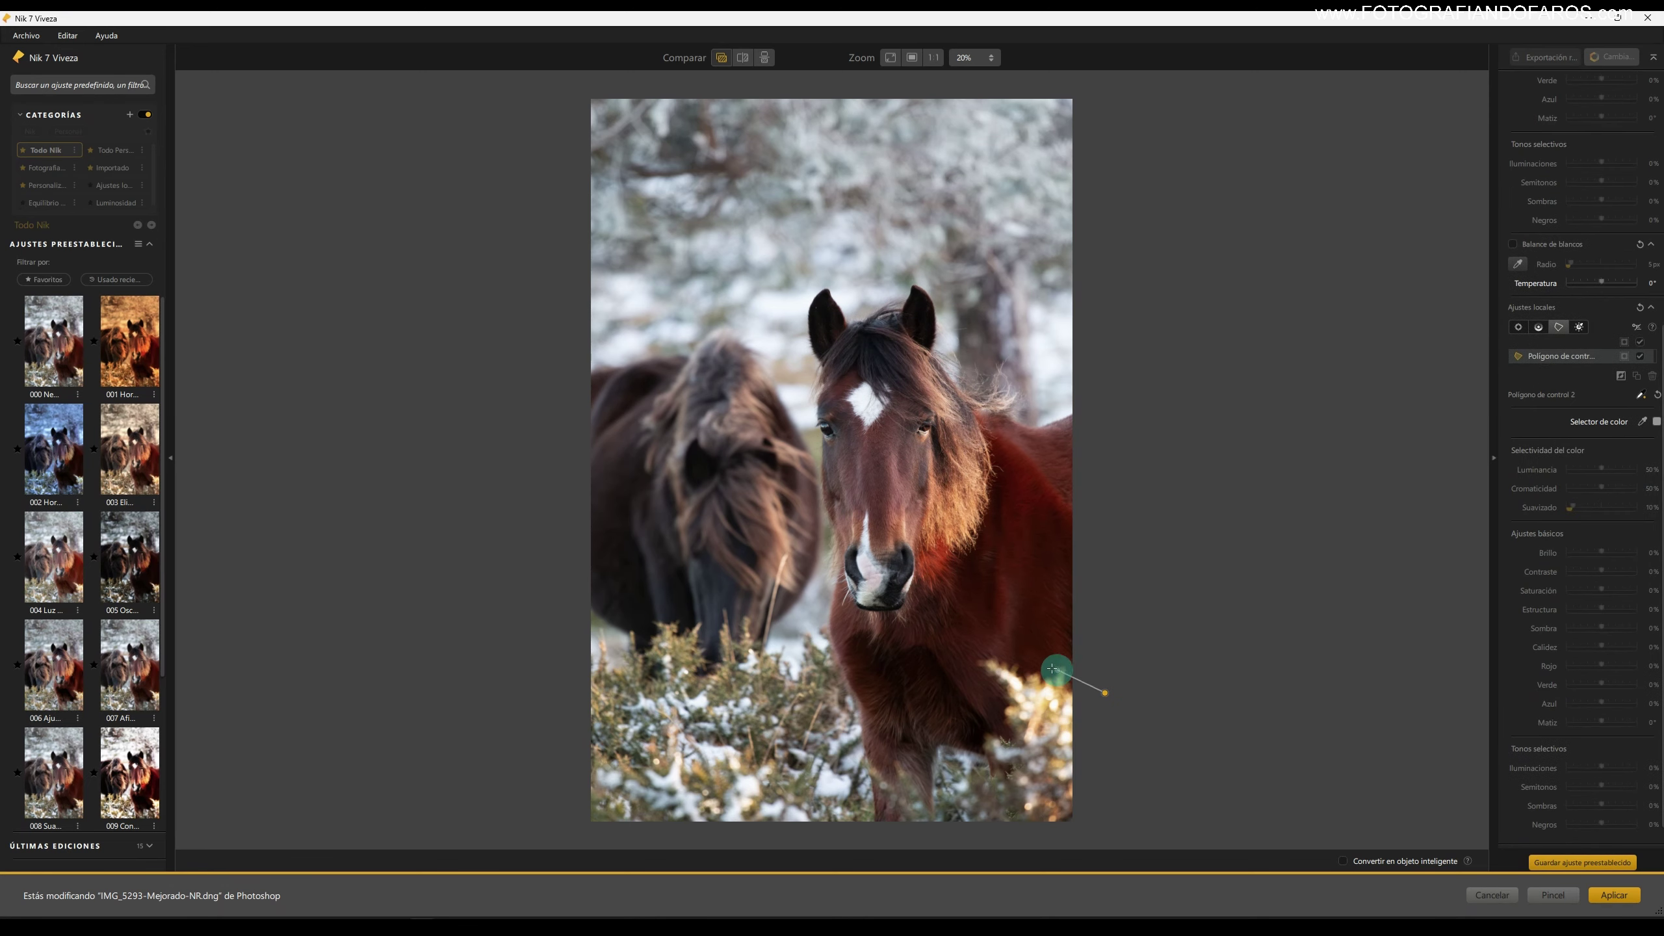
click(976, 652)
click(965, 764)
click(845, 799)
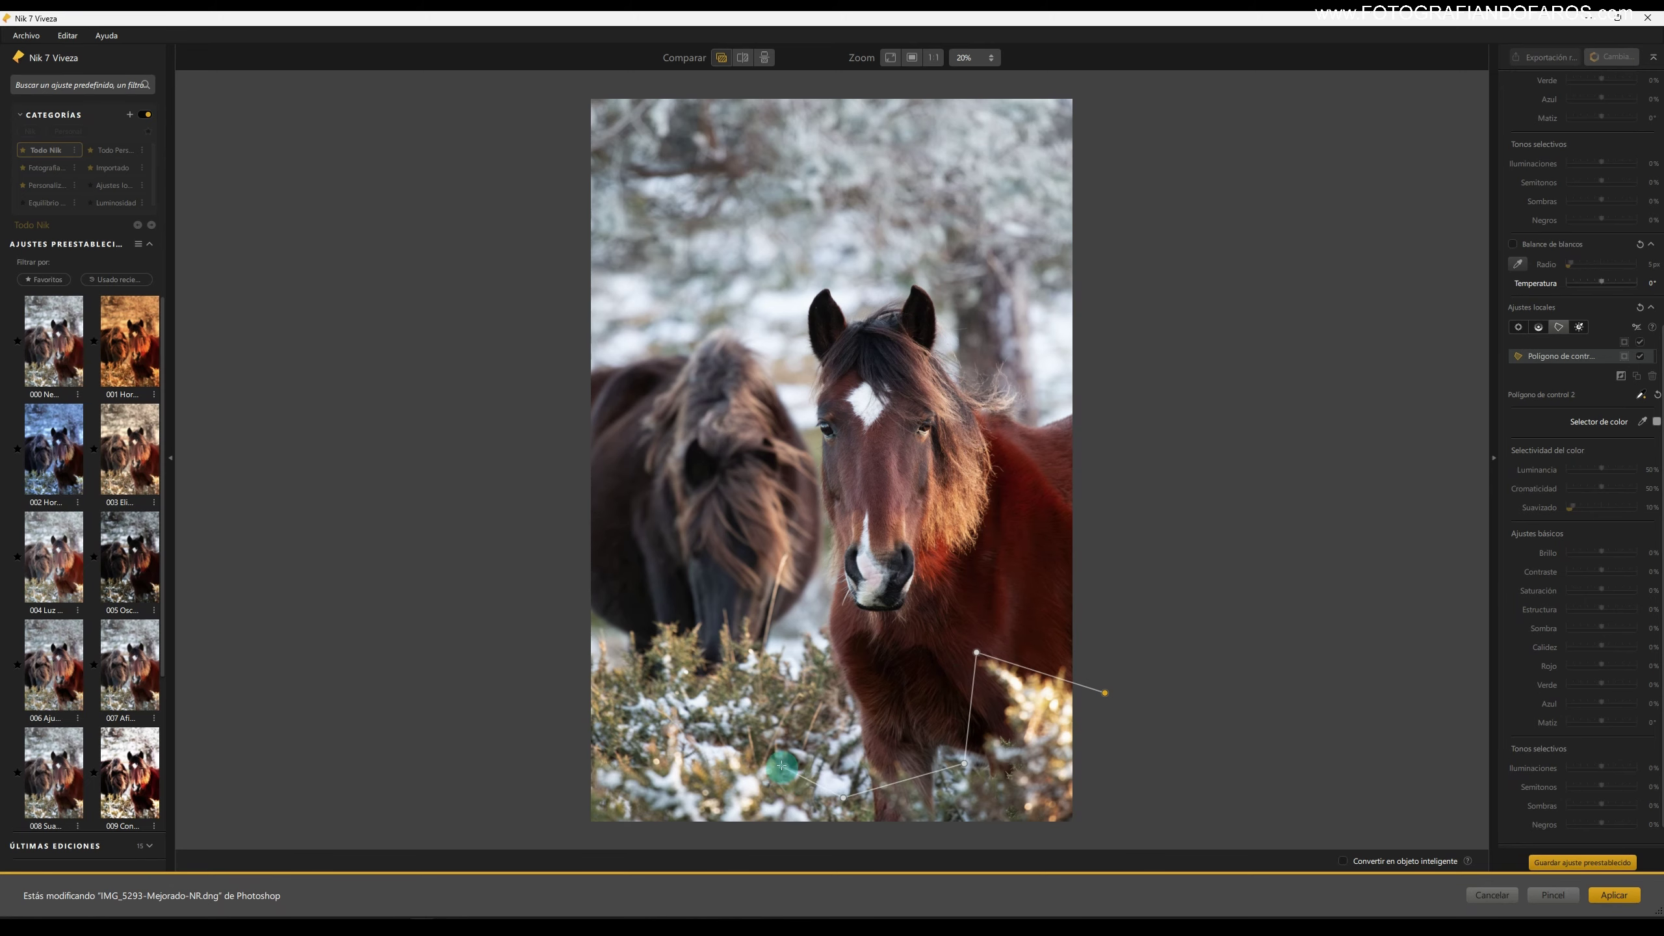
click(771, 709)
click(750, 653)
click(694, 545)
click(660, 413)
click(728, 306)
click(837, 242)
click(872, 300)
click(922, 238)
click(956, 300)
click(999, 346)
click(1068, 371)
click(1089, 372)
click(1105, 693)
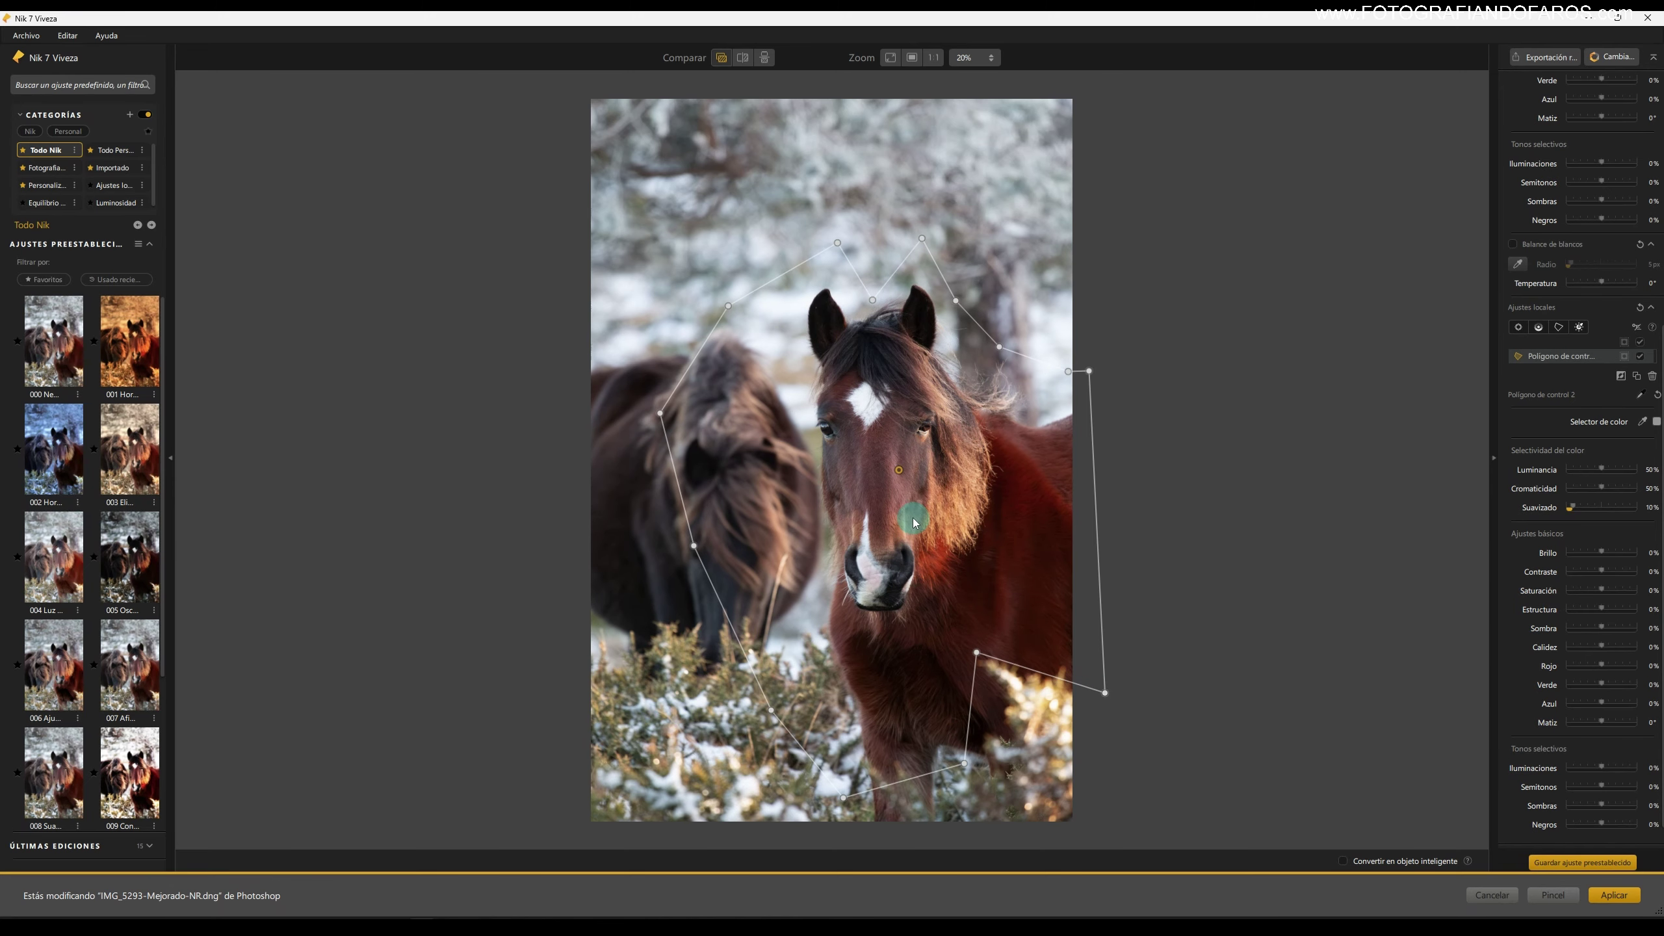
Display the polygon's mask and set its Luminancia to 0% and Cromaticidad to 1%.
click(1624, 356)
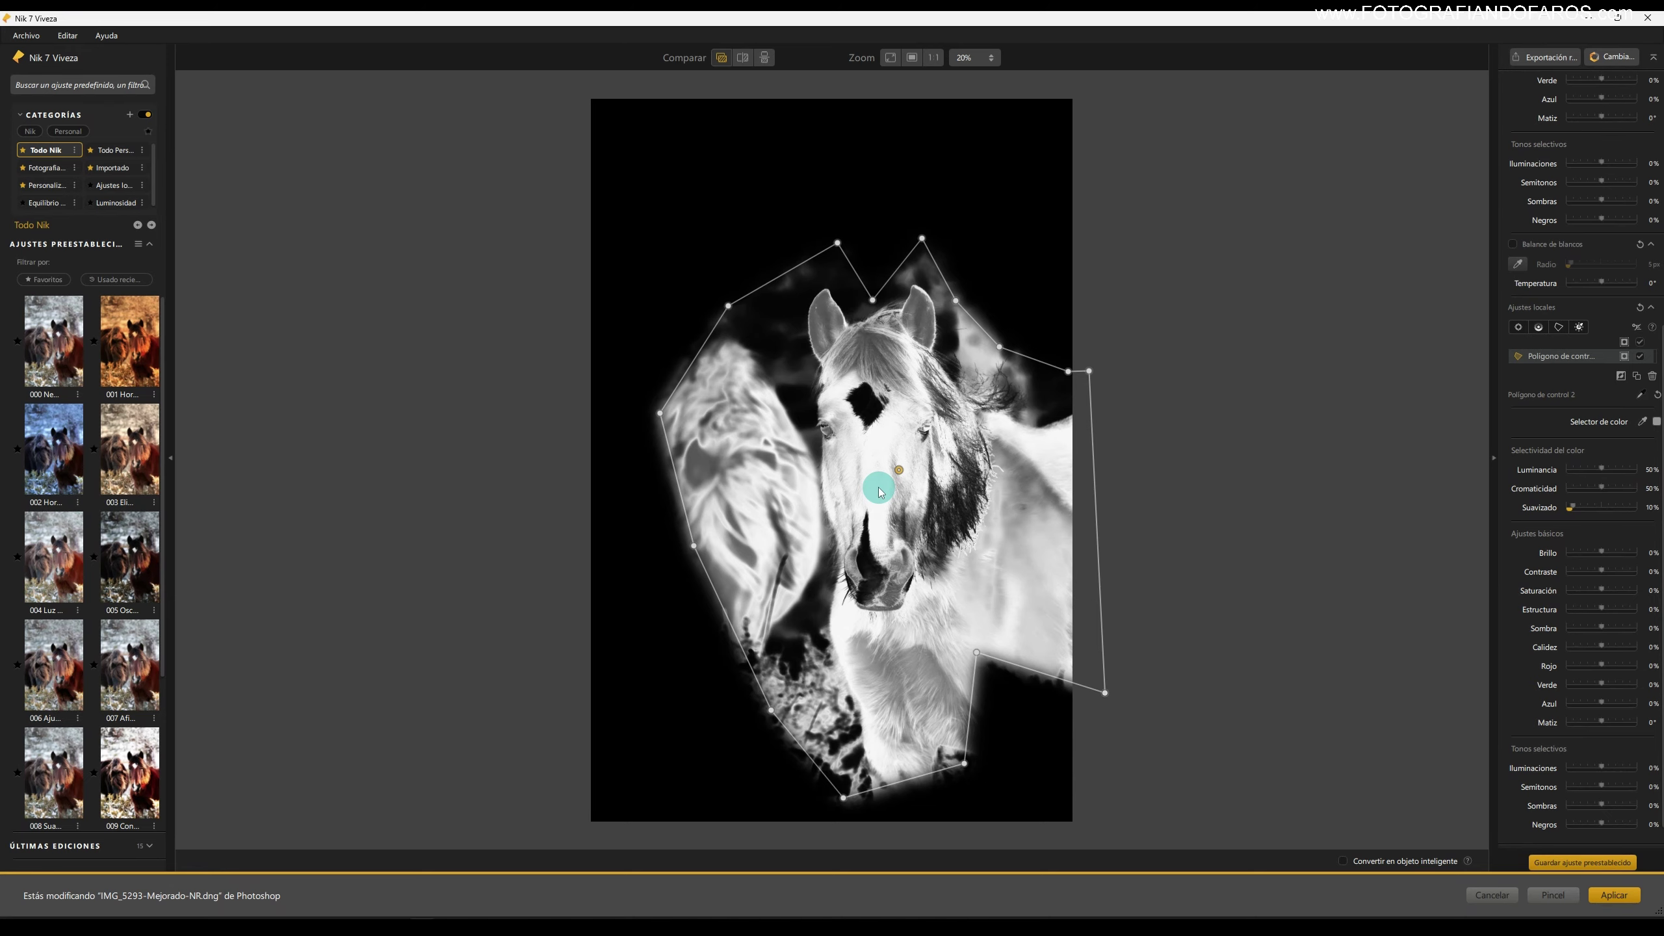
drag(1607, 470, 1563, 469)
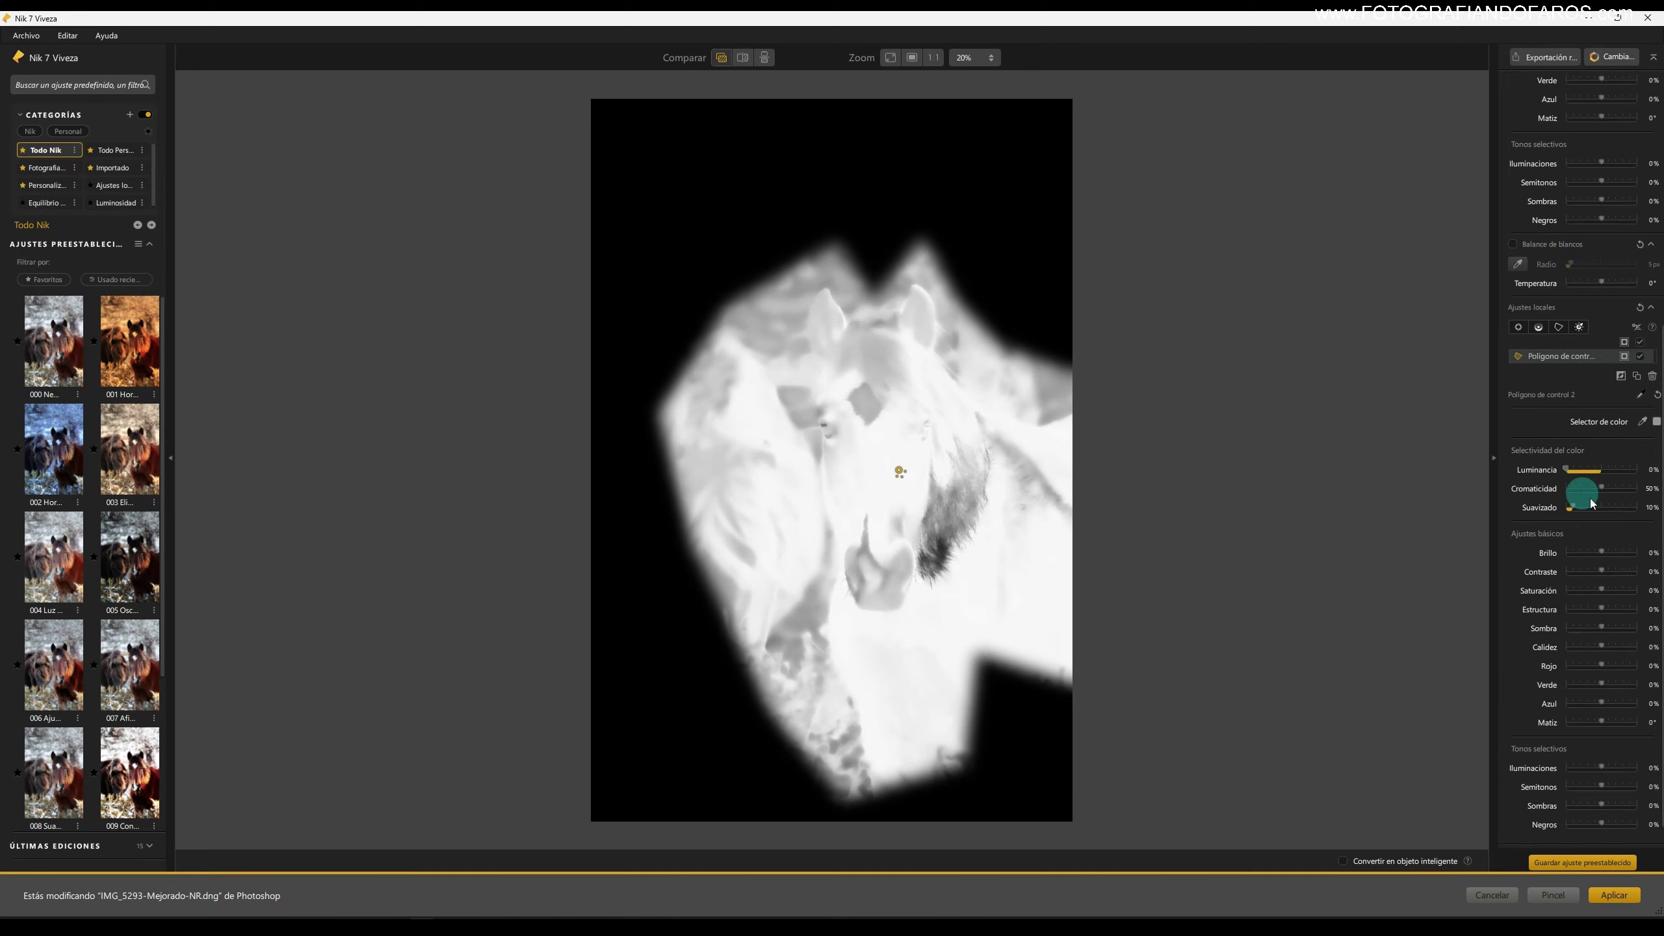
drag(1602, 488, 1571, 488)
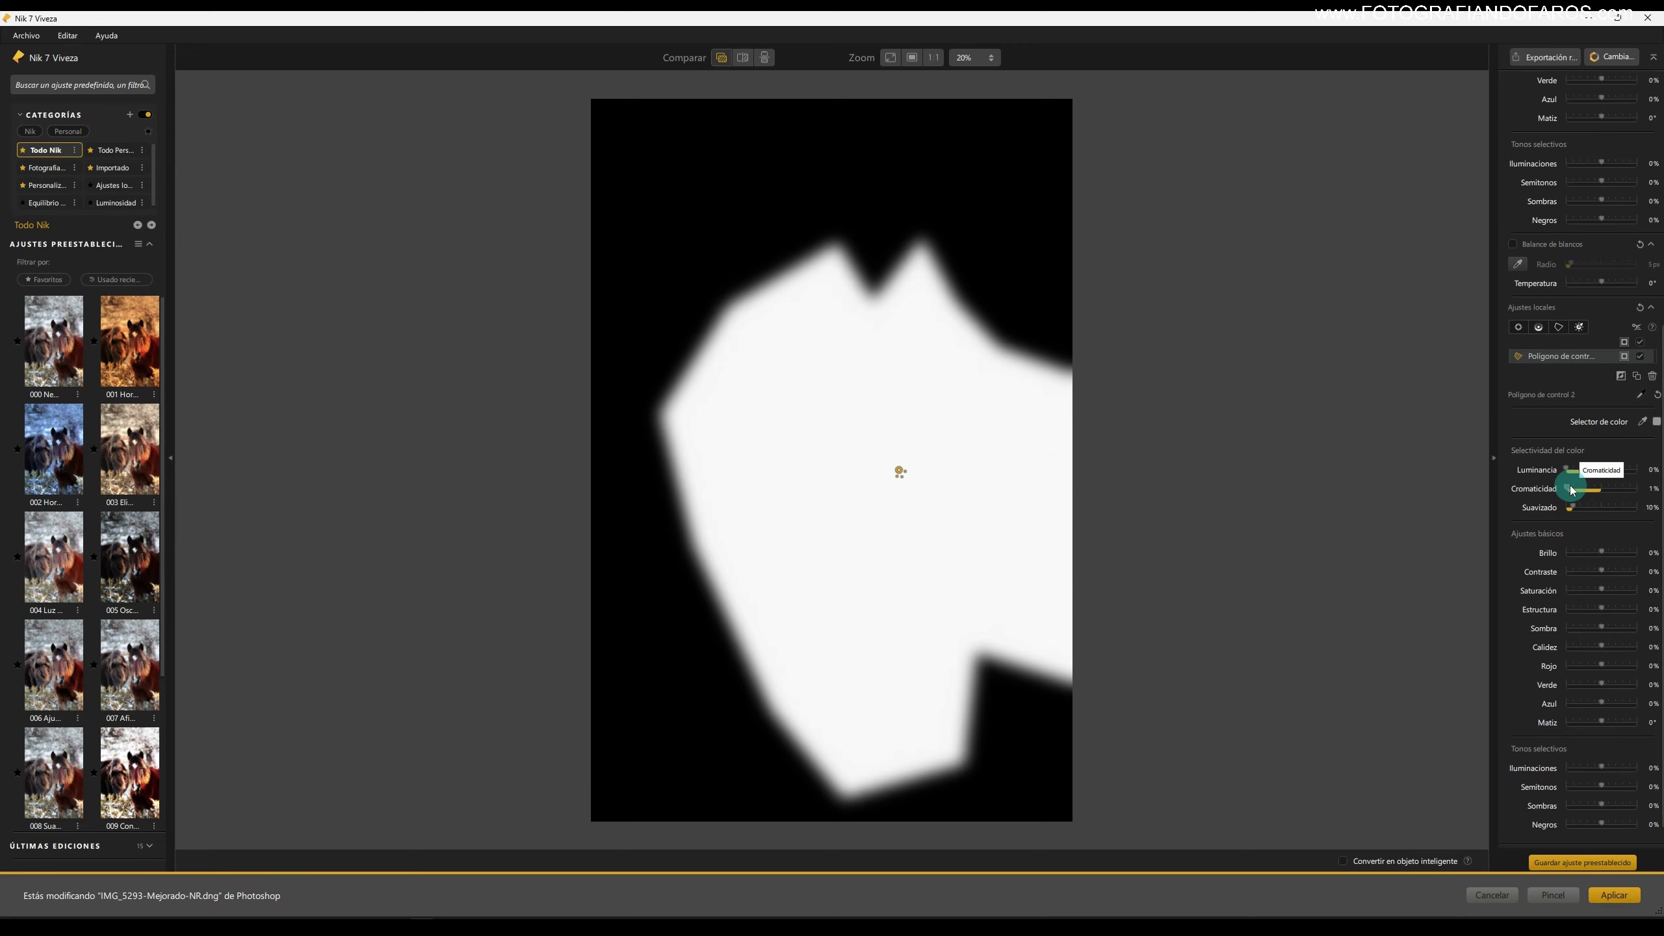
Invert the polygon to cover the background, with Suavizado 55% and Brillo -36%, and hide the mask.
click(1621, 375)
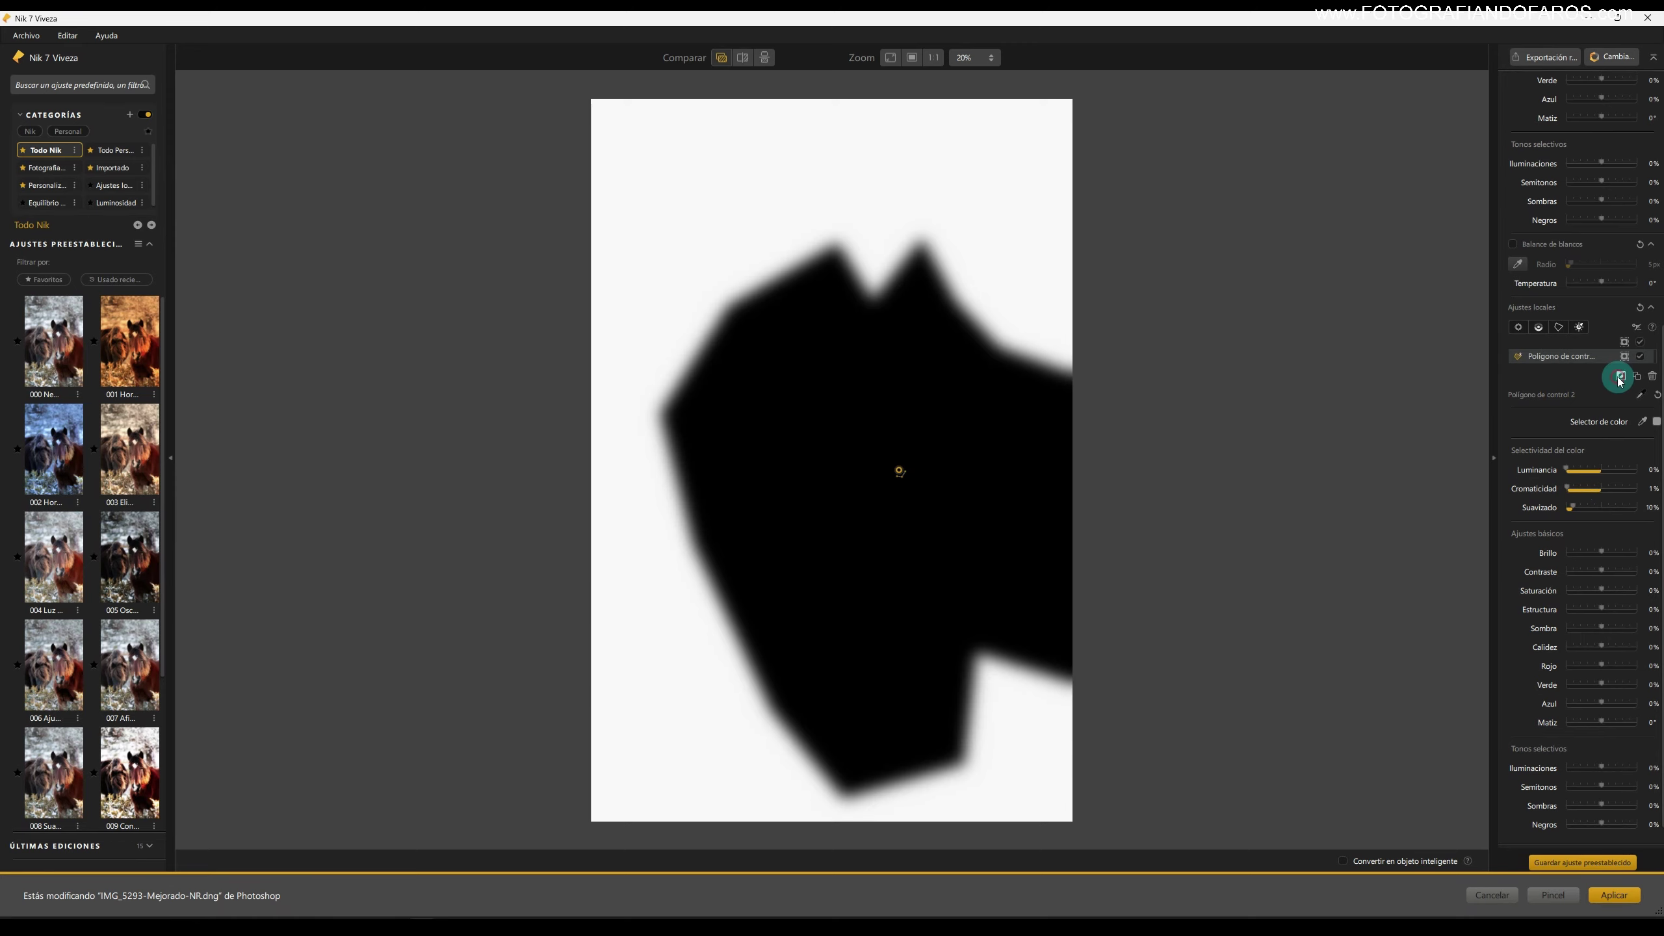
drag(1570, 508, 1592, 554)
click(1626, 360)
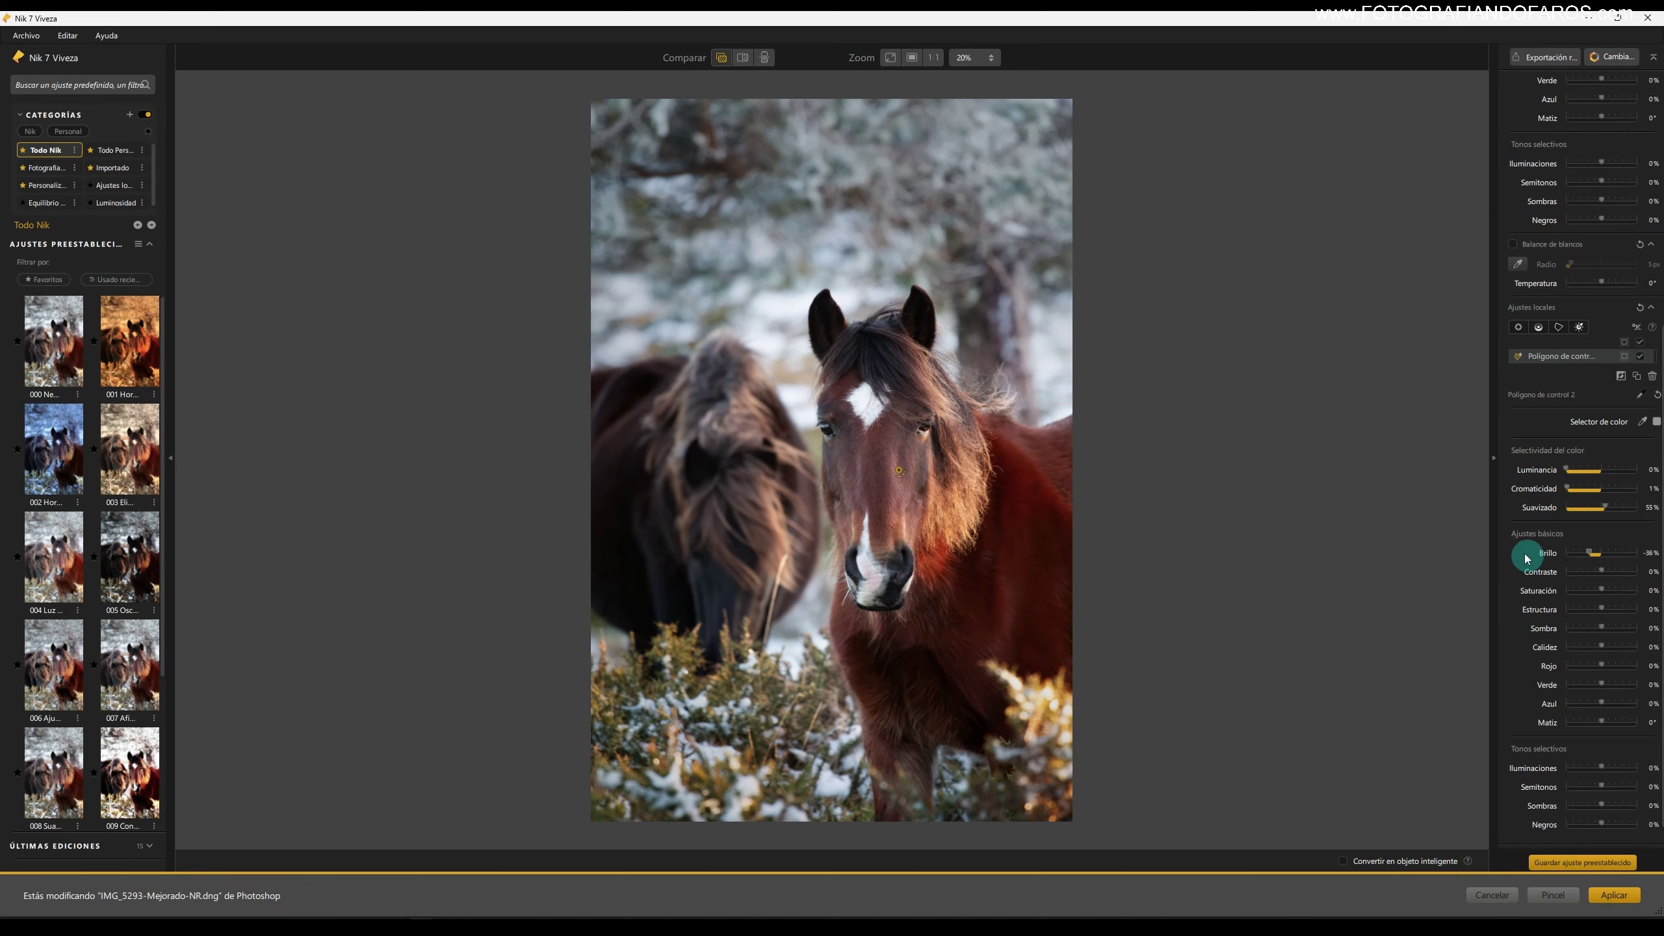
Compare the horse edit with the original and apply it to the Photoshop image, checking the new layer hidden and shown.
click(718, 57)
click(719, 57)
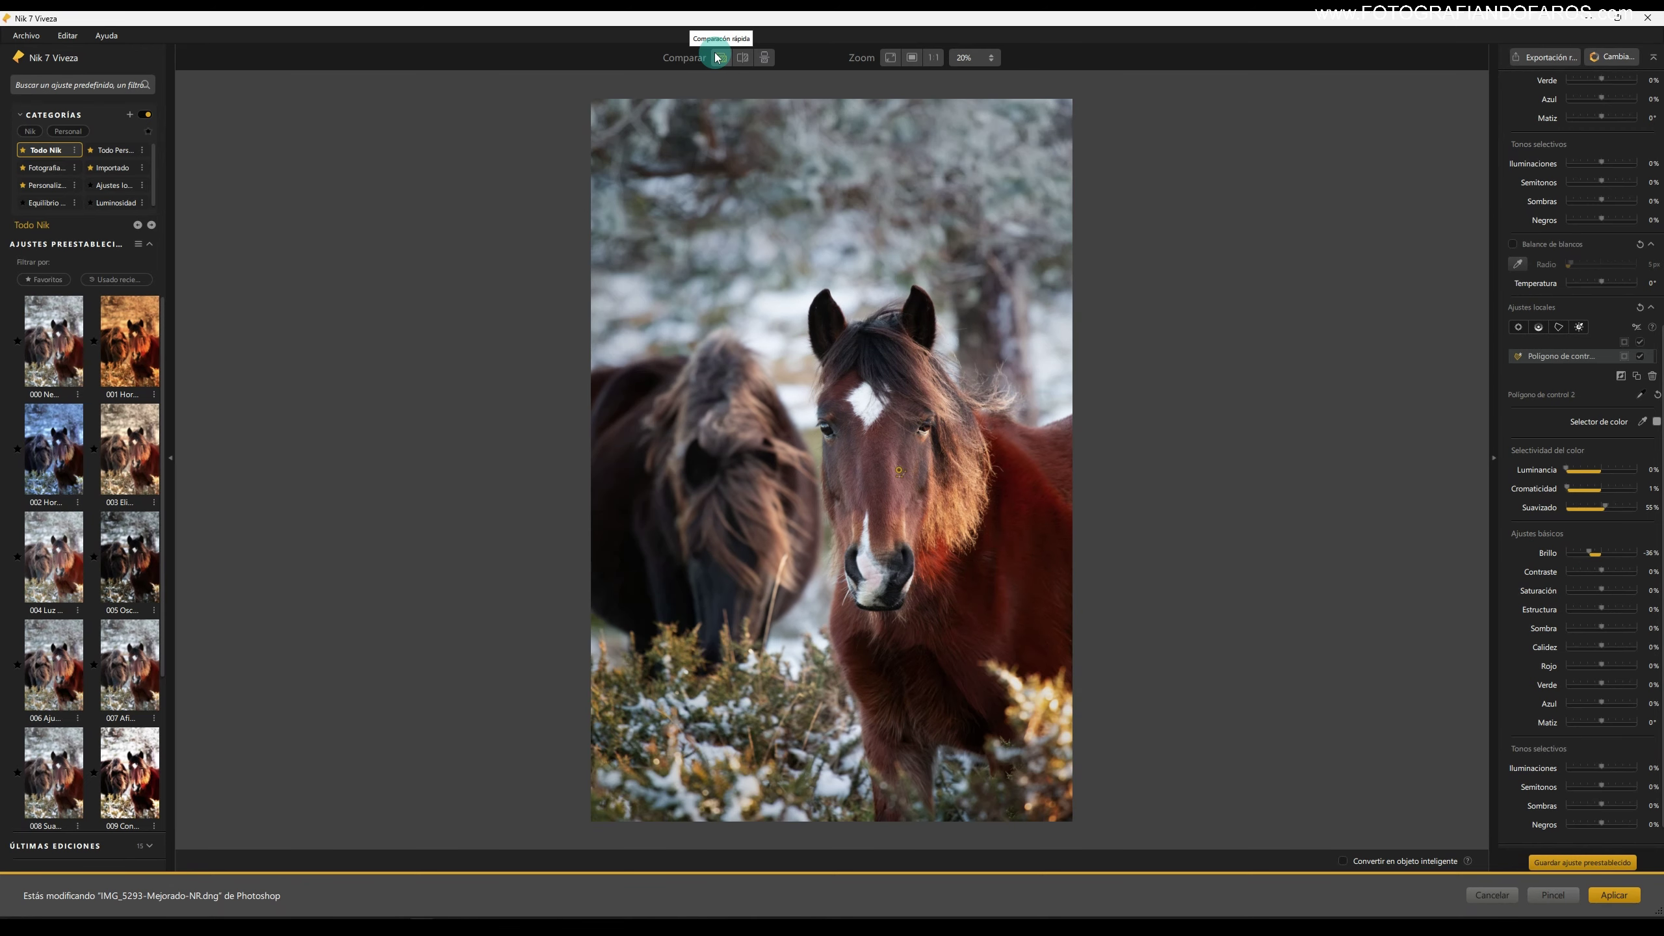
click(1614, 895)
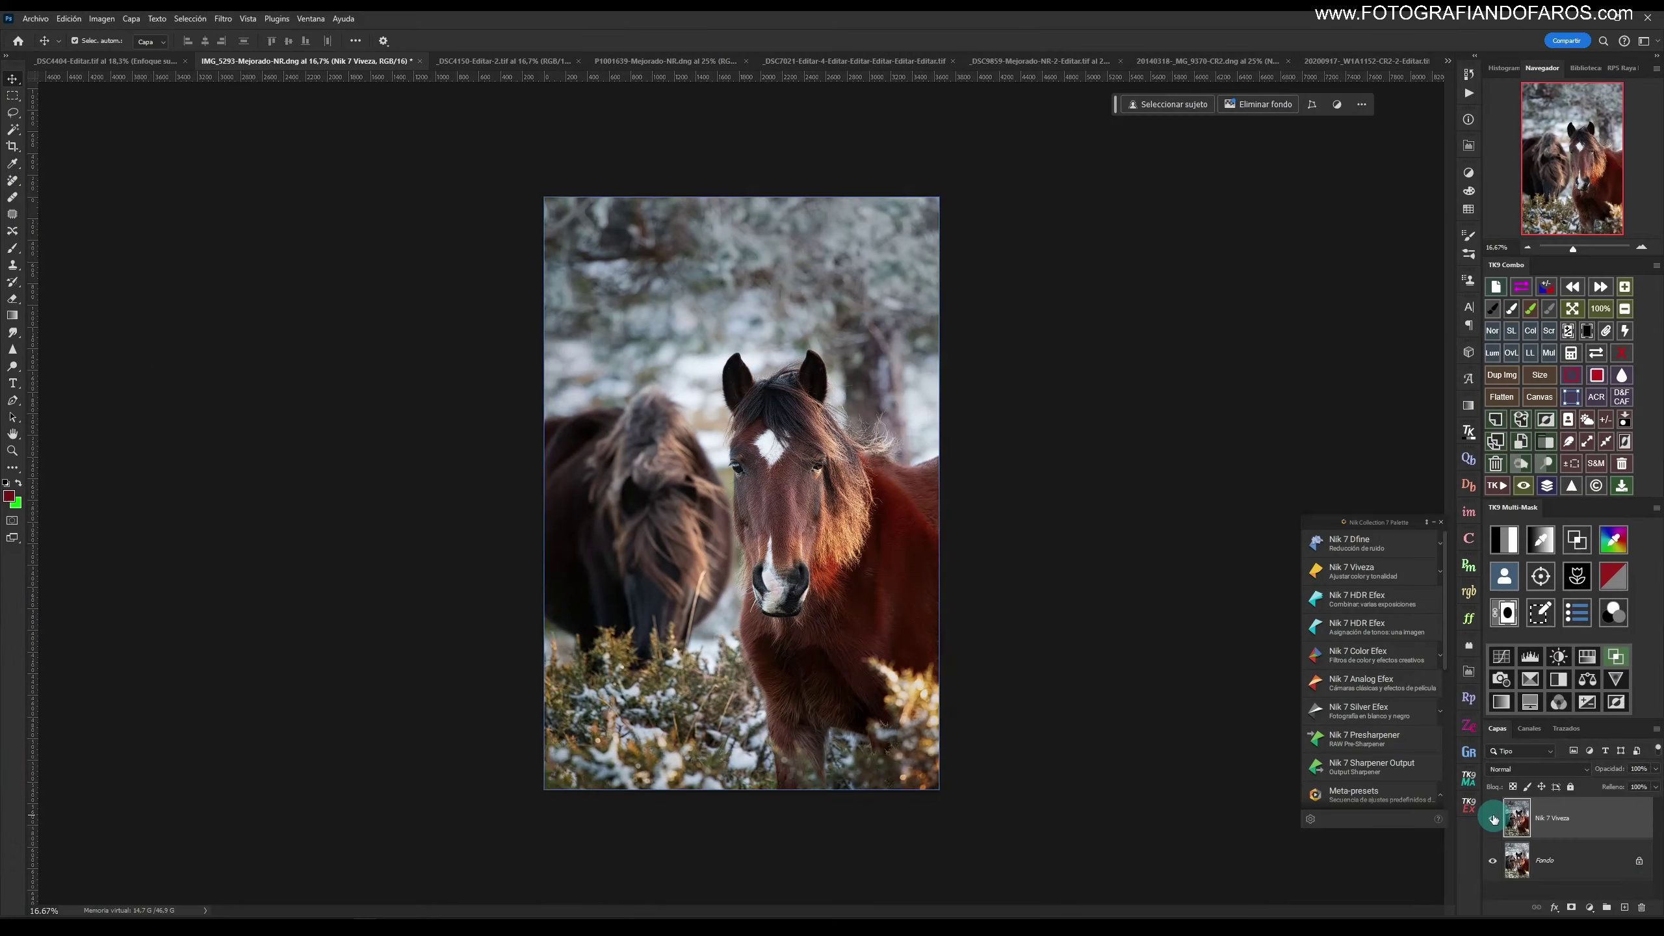
click(1493, 818)
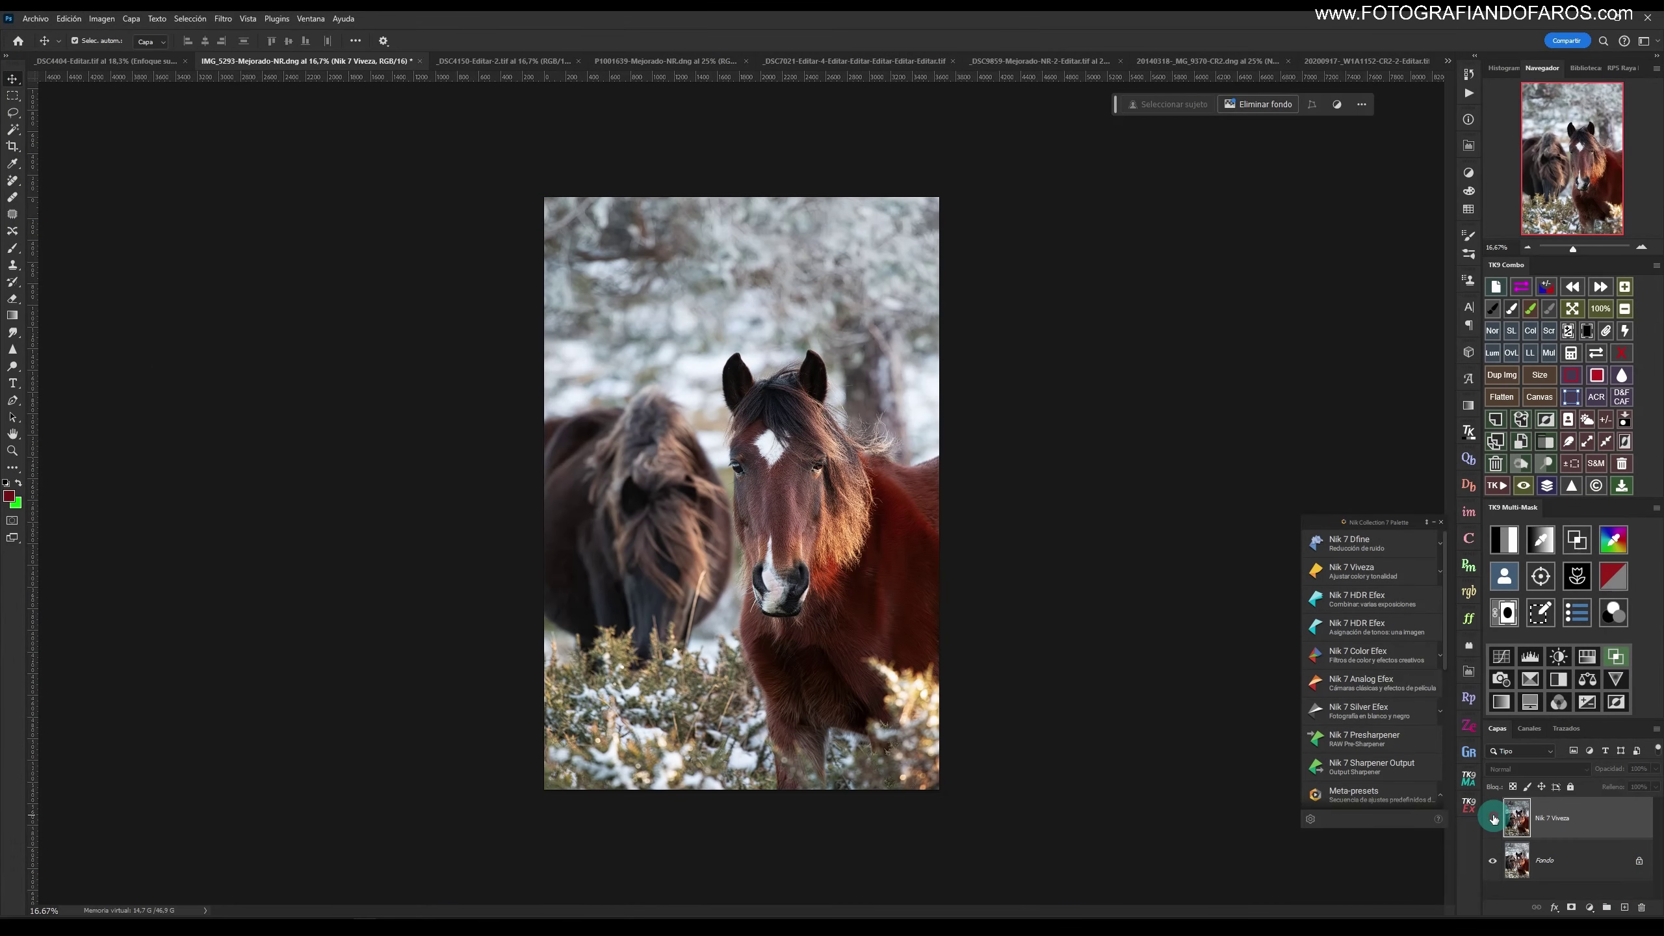
click(1494, 818)
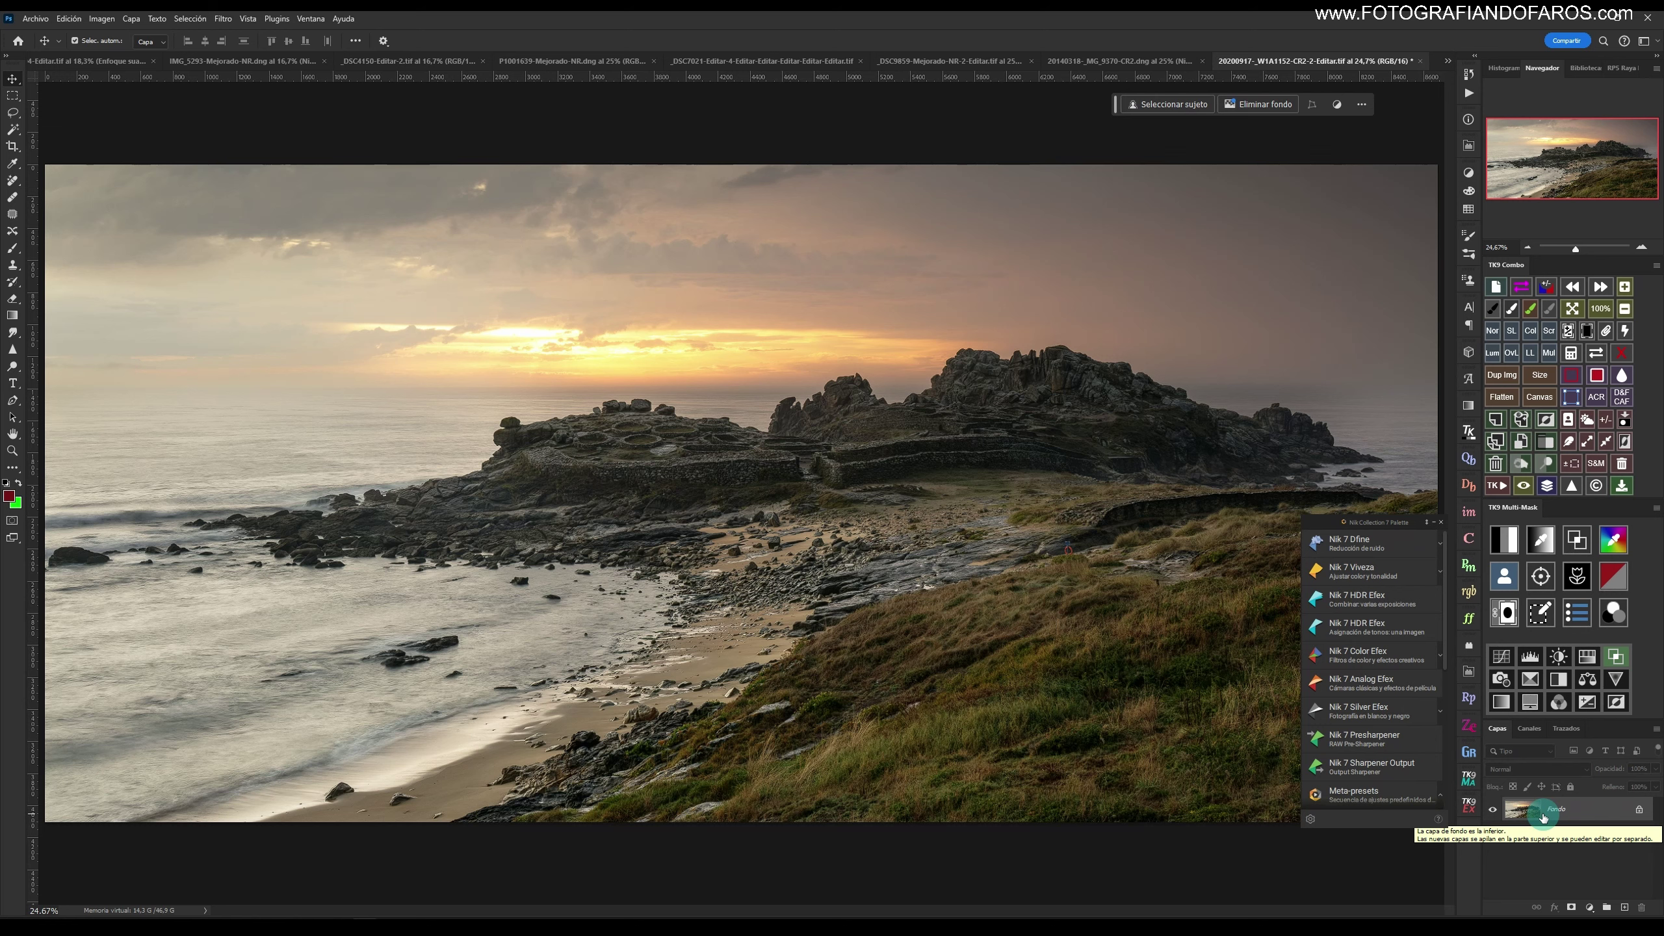
Open the coastal sunset photo in Nik 7 Color Efex and add the favourite filter Extractor de detalles.
click(1360, 657)
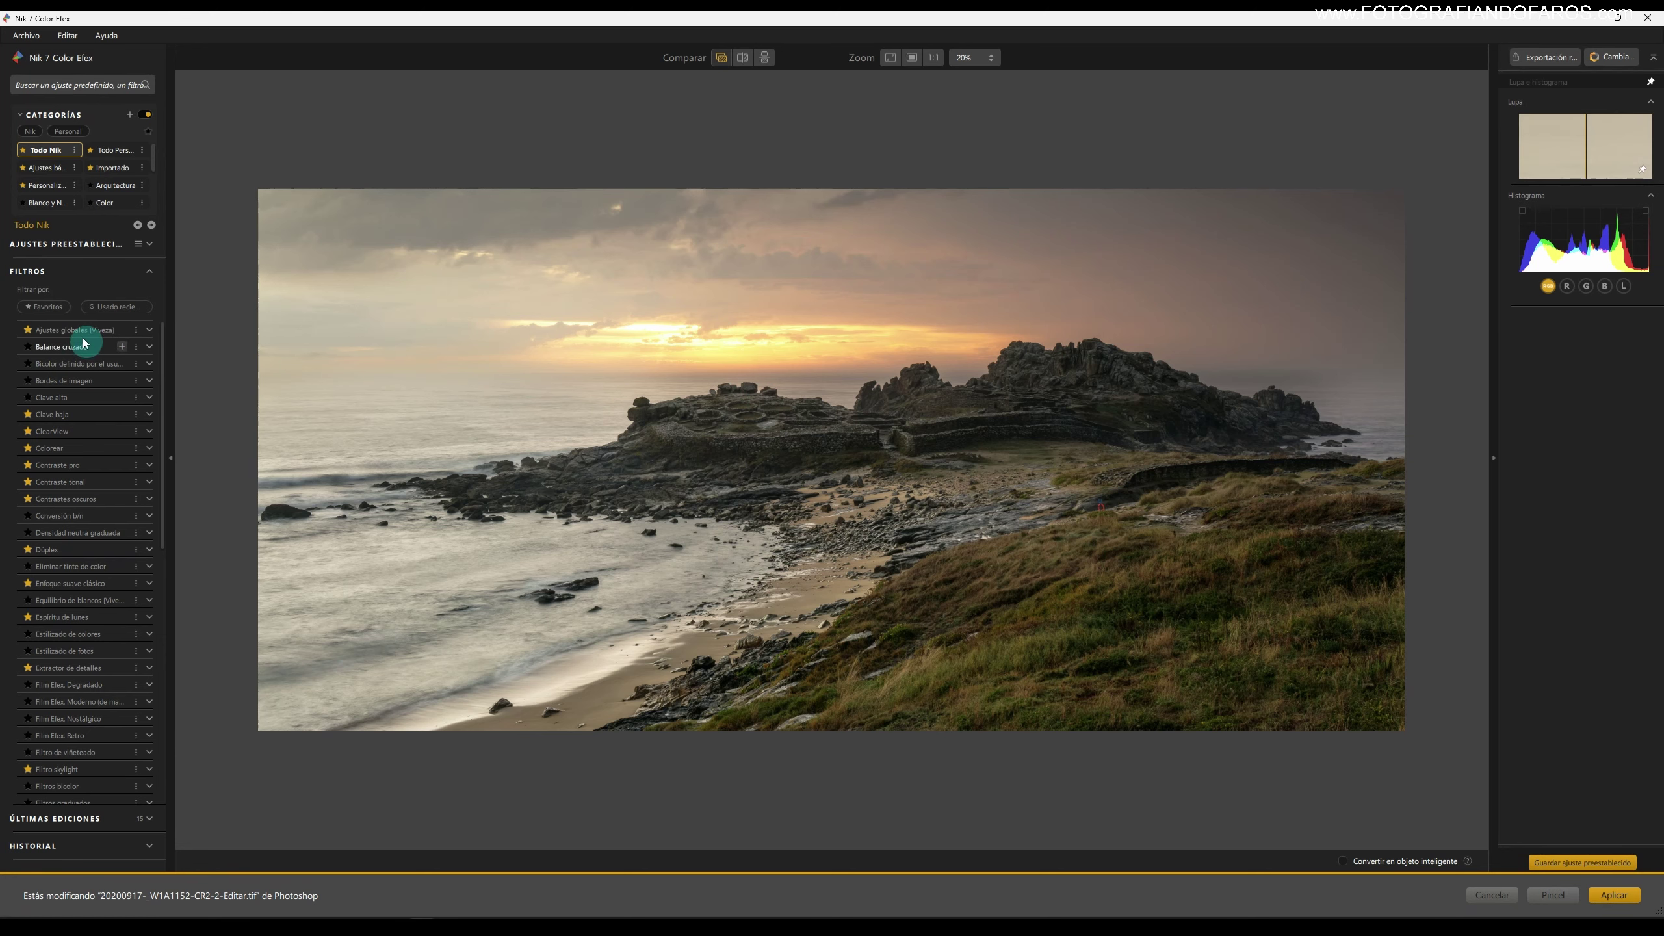
click(45, 307)
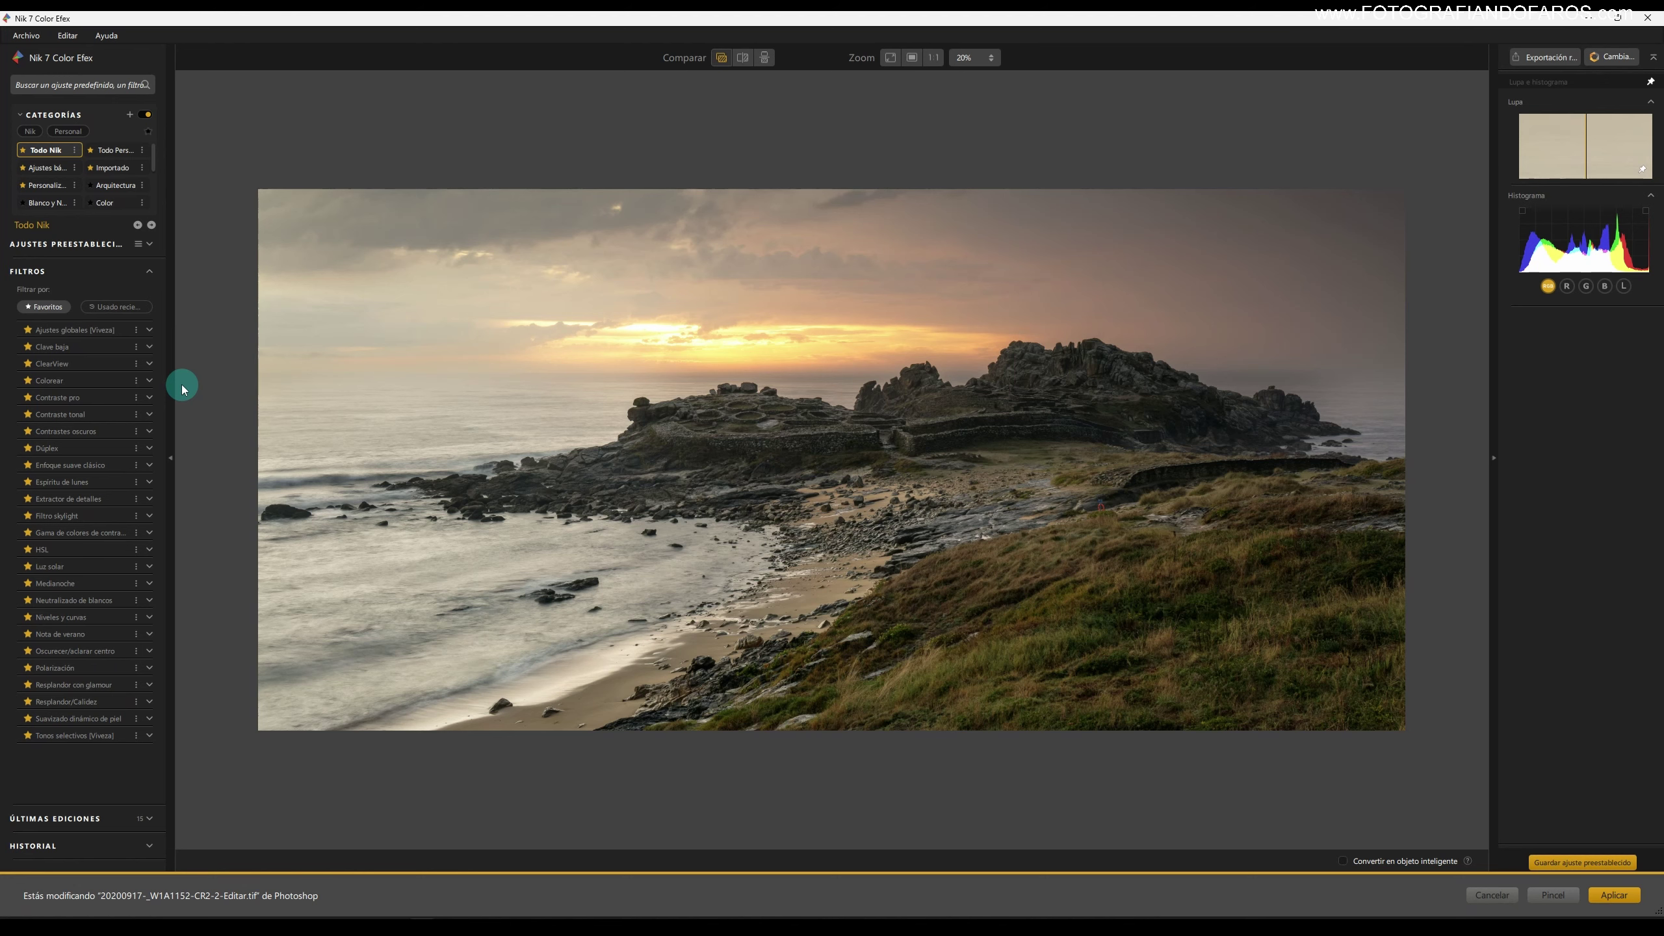
click(67, 497)
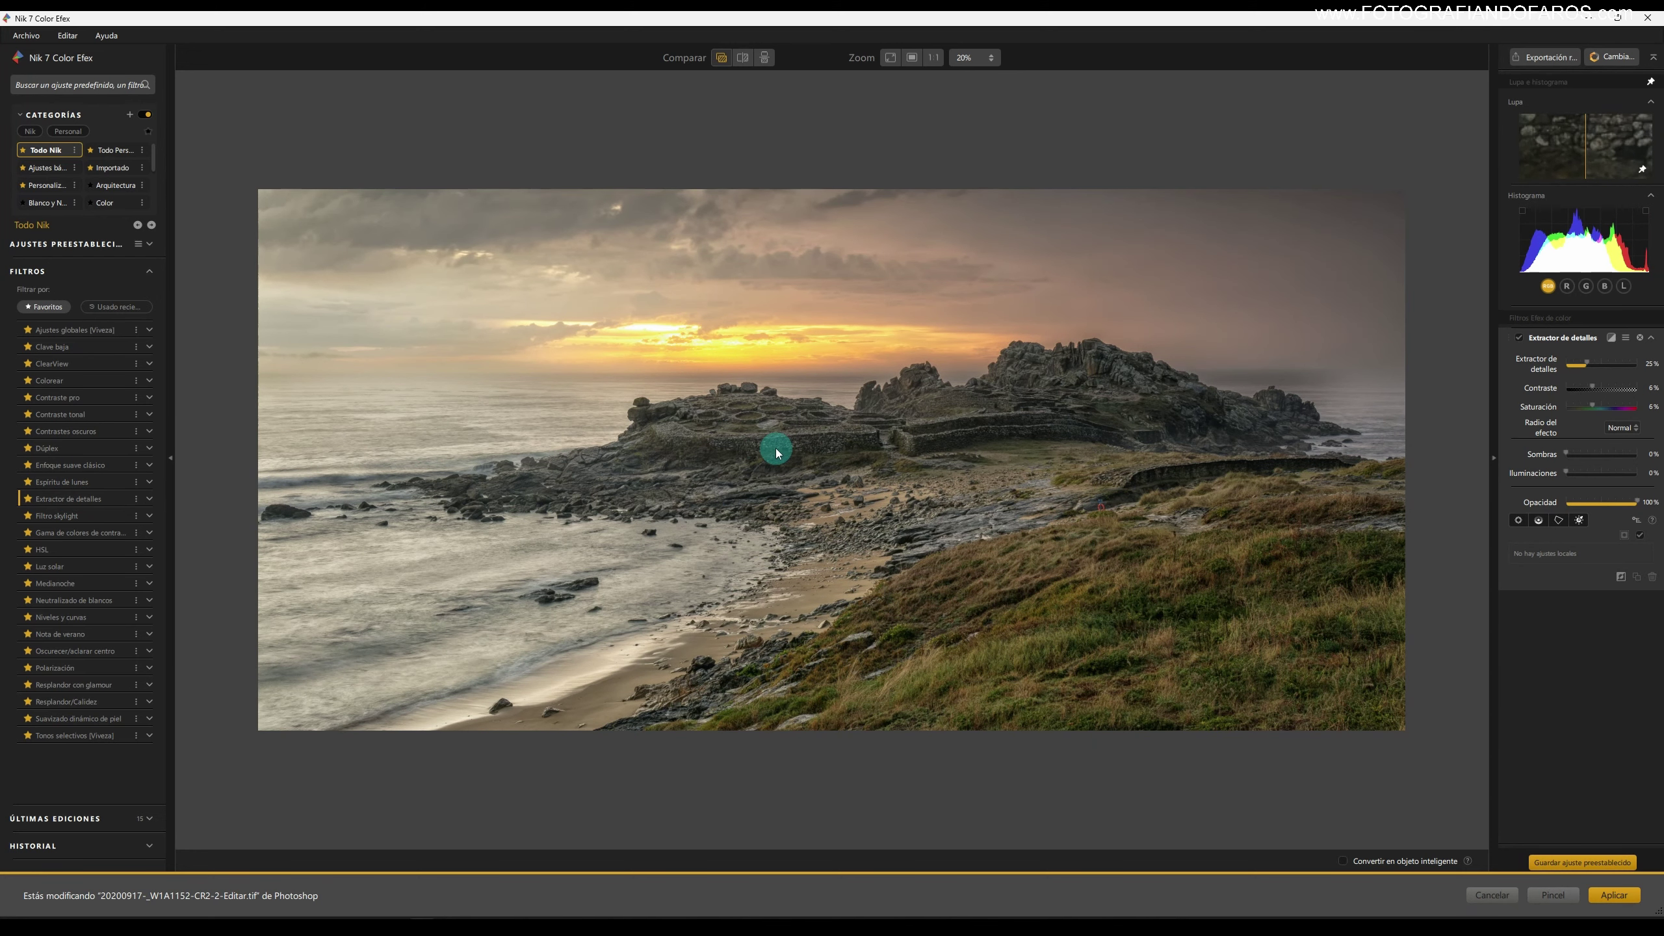
Draw a closed control polygon around the rocky headland and its stone ruins, following the shoreline and the skyline of the rocks.
click(1556, 521)
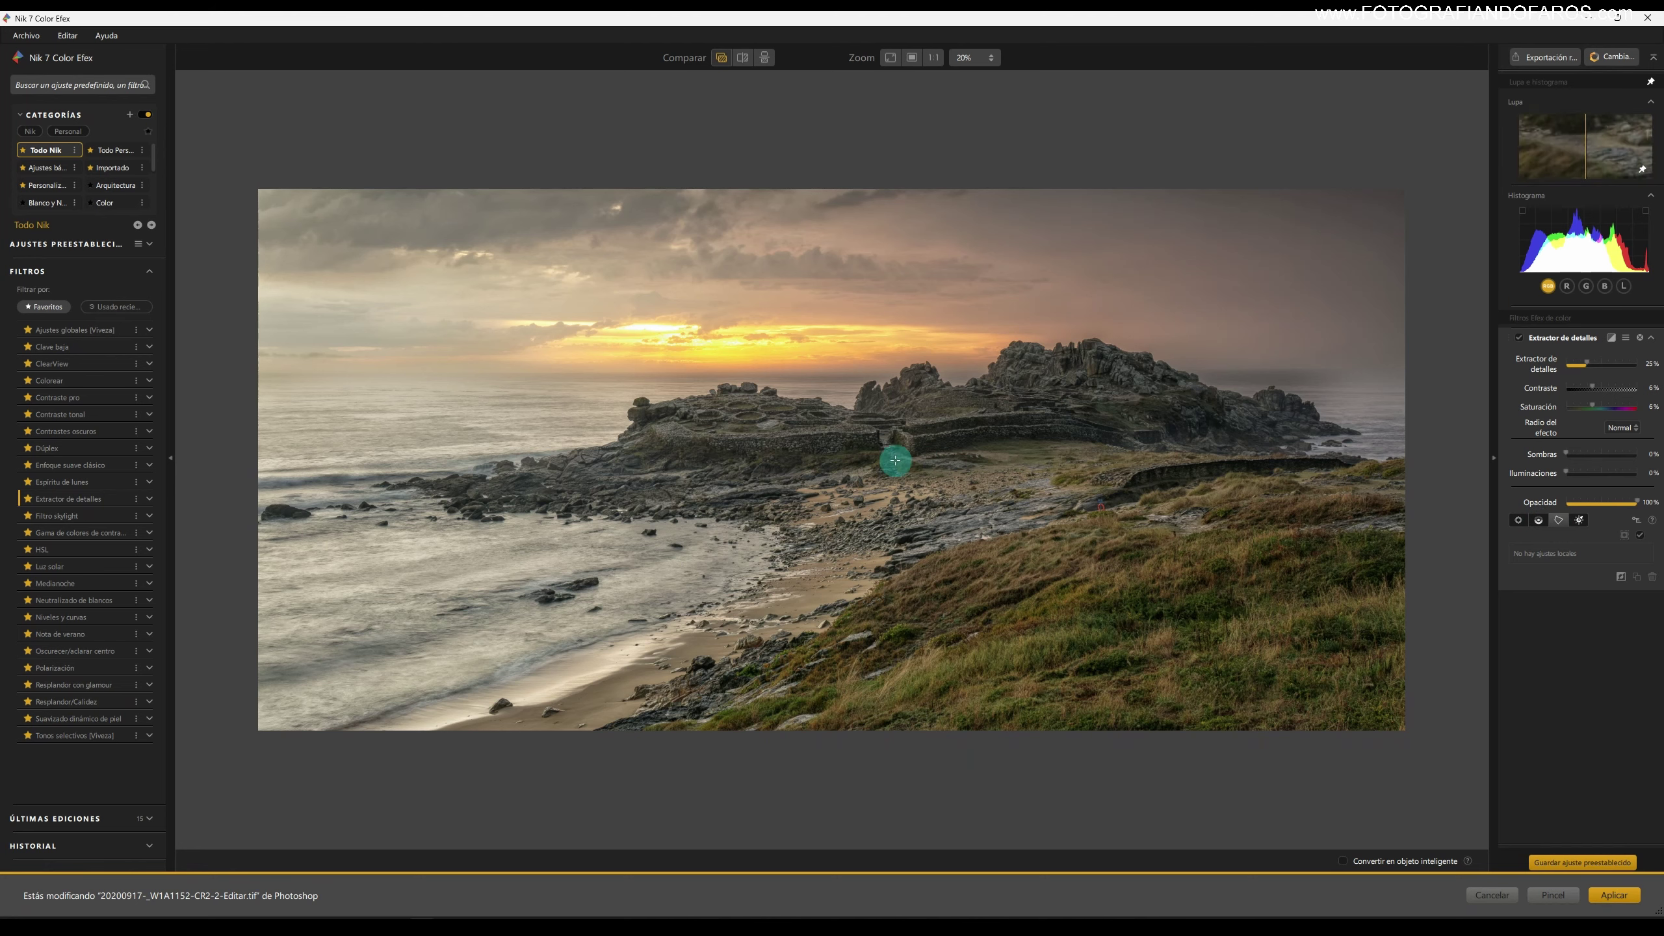
click(663, 513)
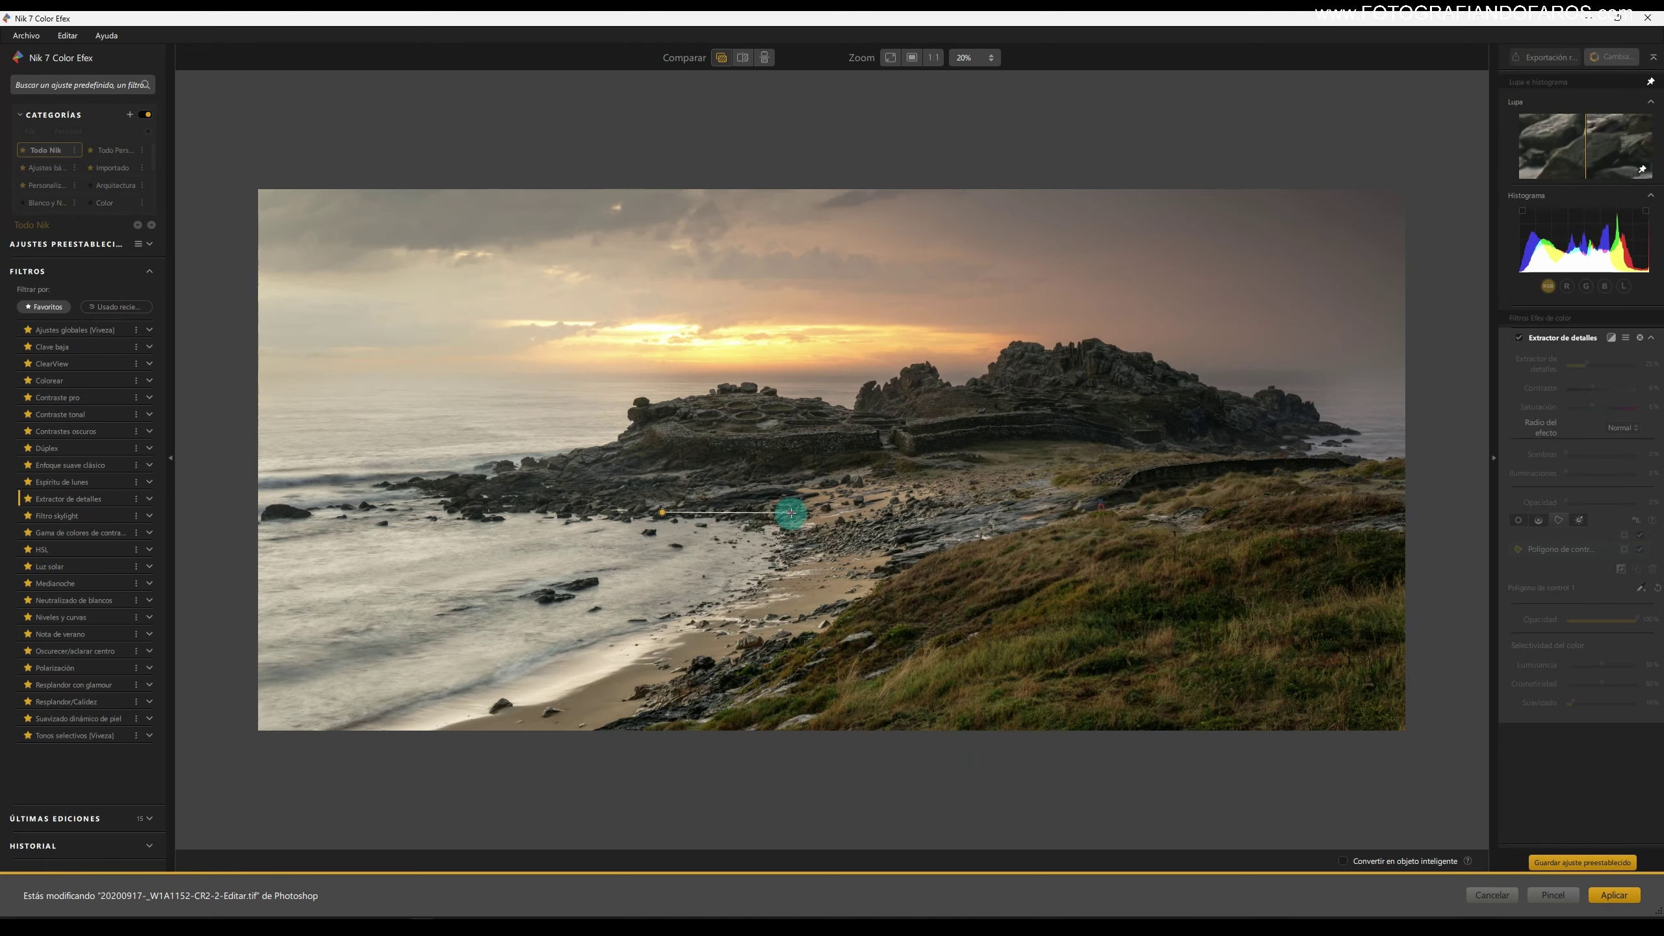
click(824, 499)
click(965, 470)
click(1021, 470)
click(1076, 485)
click(1148, 498)
click(1243, 485)
click(1334, 473)
click(1414, 461)
click(1375, 429)
click(1327, 398)
click(1261, 367)
click(1191, 352)
click(1121, 327)
click(1067, 321)
click(998, 320)
mouse_move(925, 332)
mouse_down()
mouse_move(885, 376)
mouse_move(705, 376)
mouse_move(605, 416)
mouse_move(619, 506)
mouse_up()
click(663, 512)
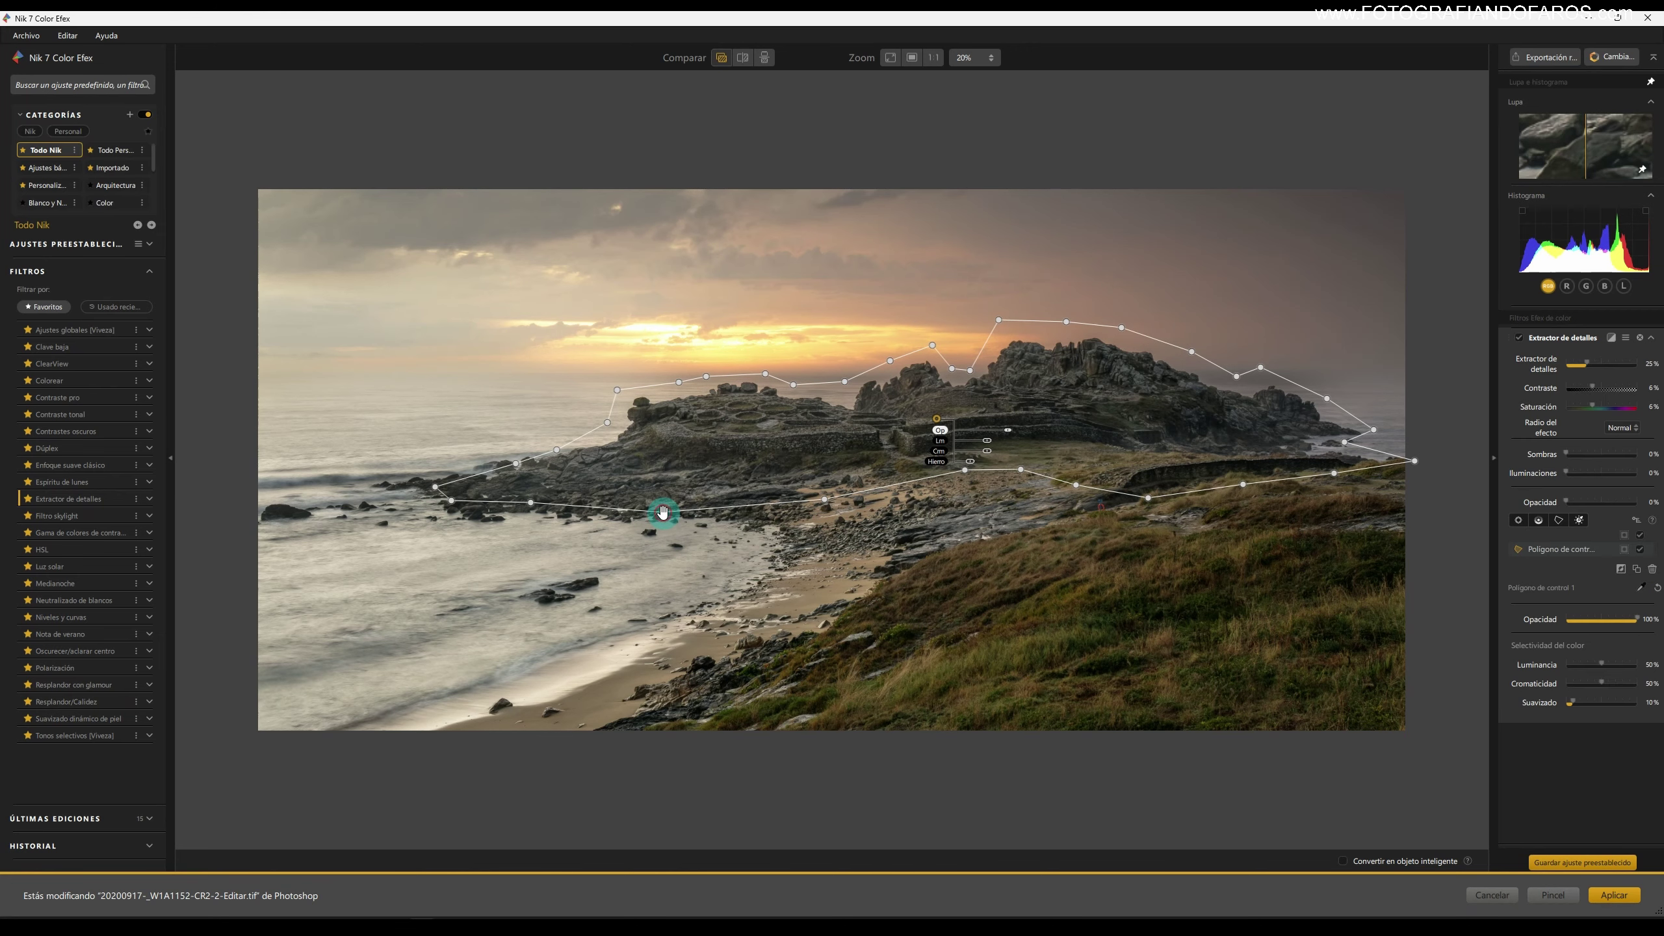
Display the headland polygon's mask, set its Suavizado to 24%, and hide the mask again.
click(1625, 549)
click(1573, 508)
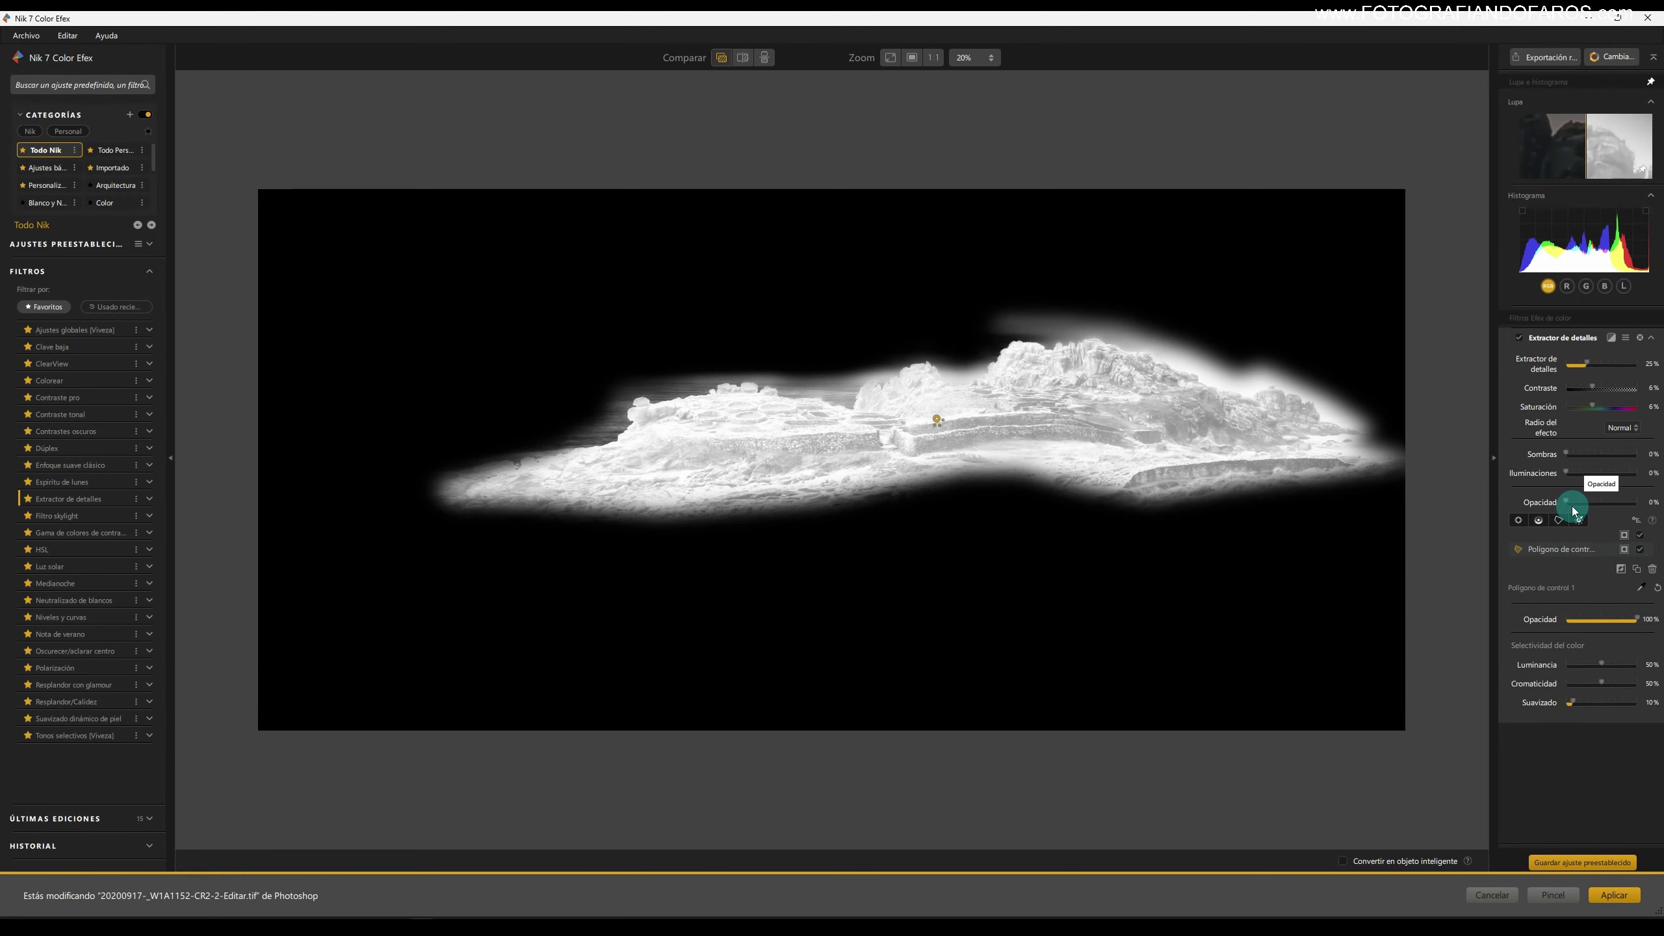
mouse_move(936, 420)
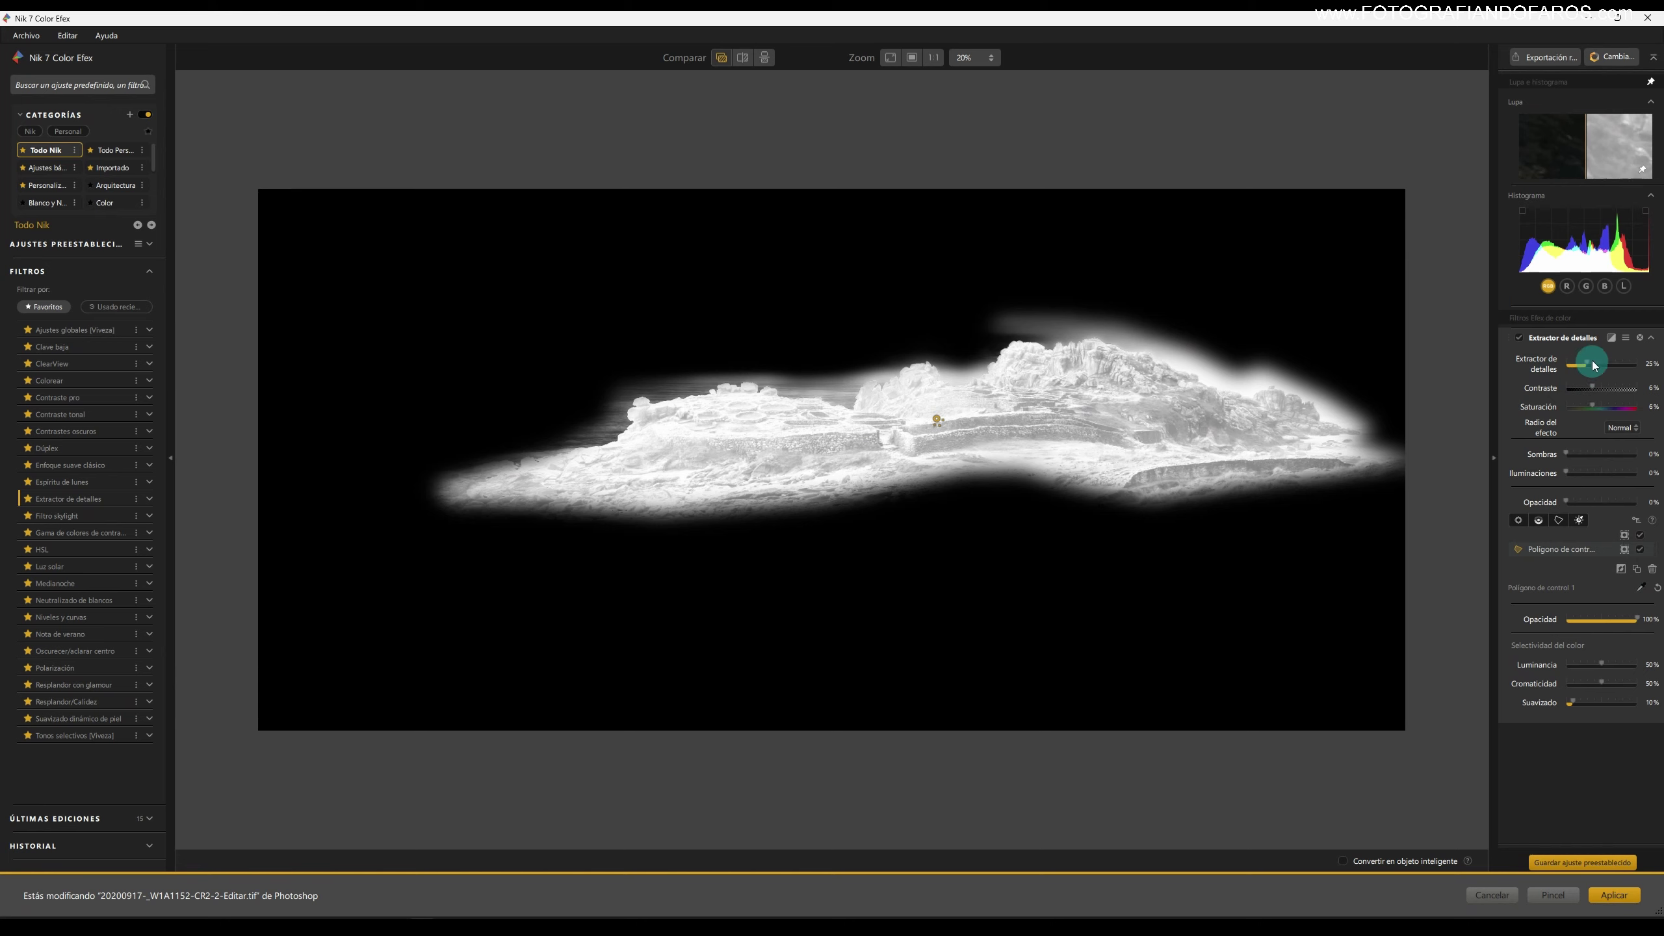
drag(1573, 703, 1586, 706)
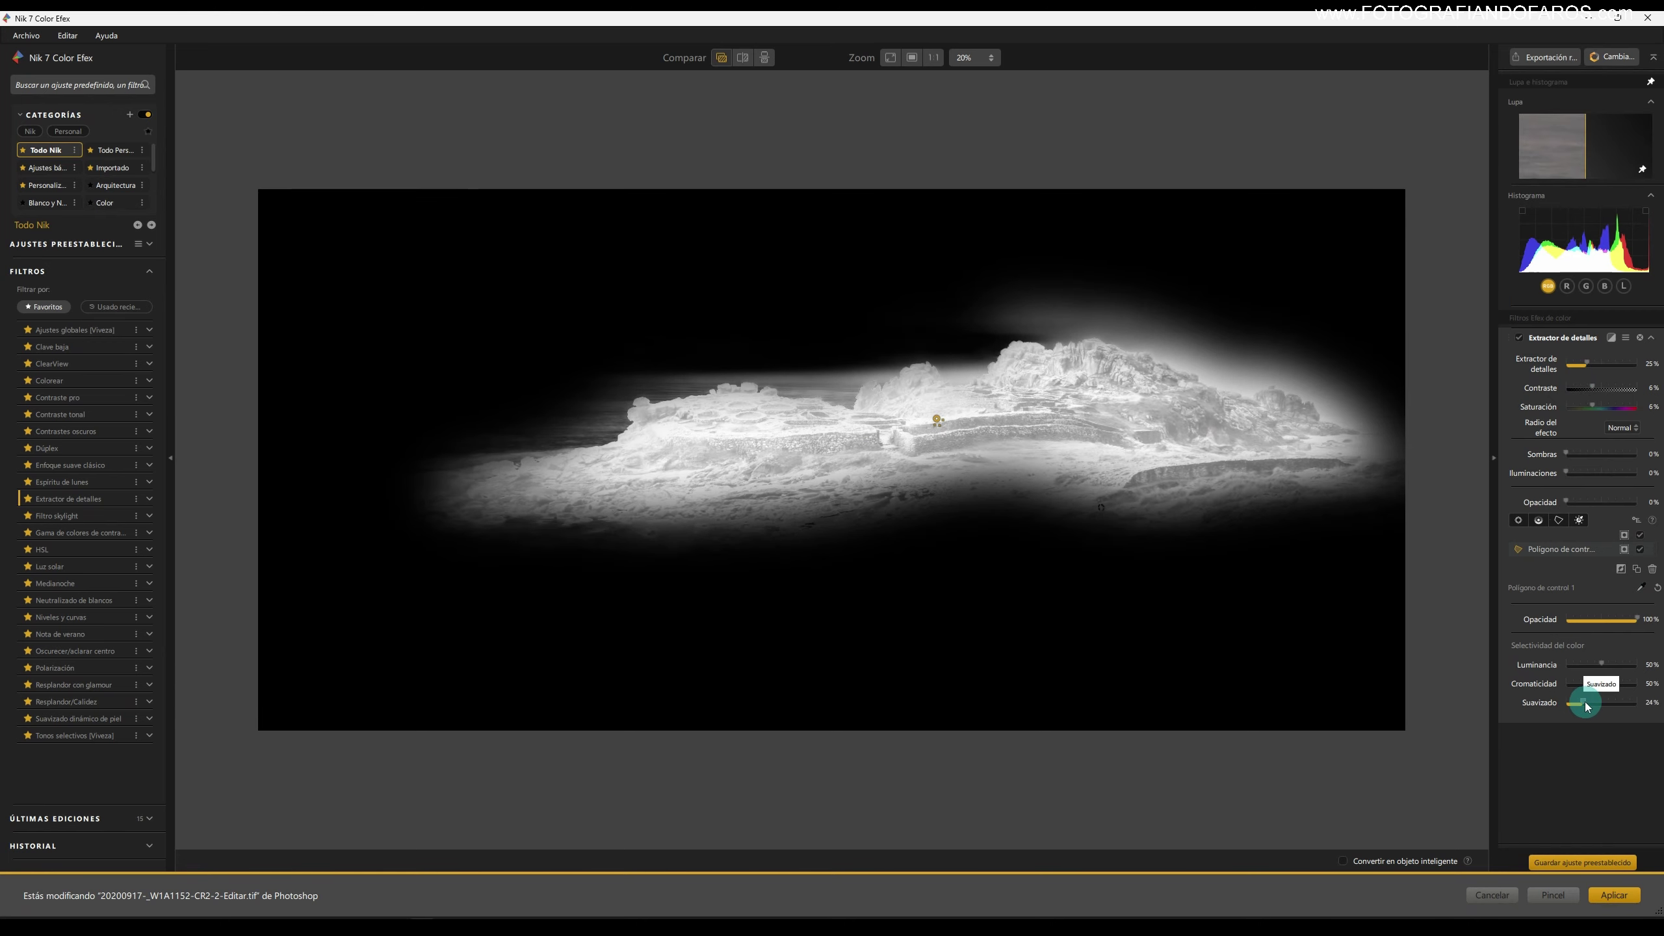
click(1627, 548)
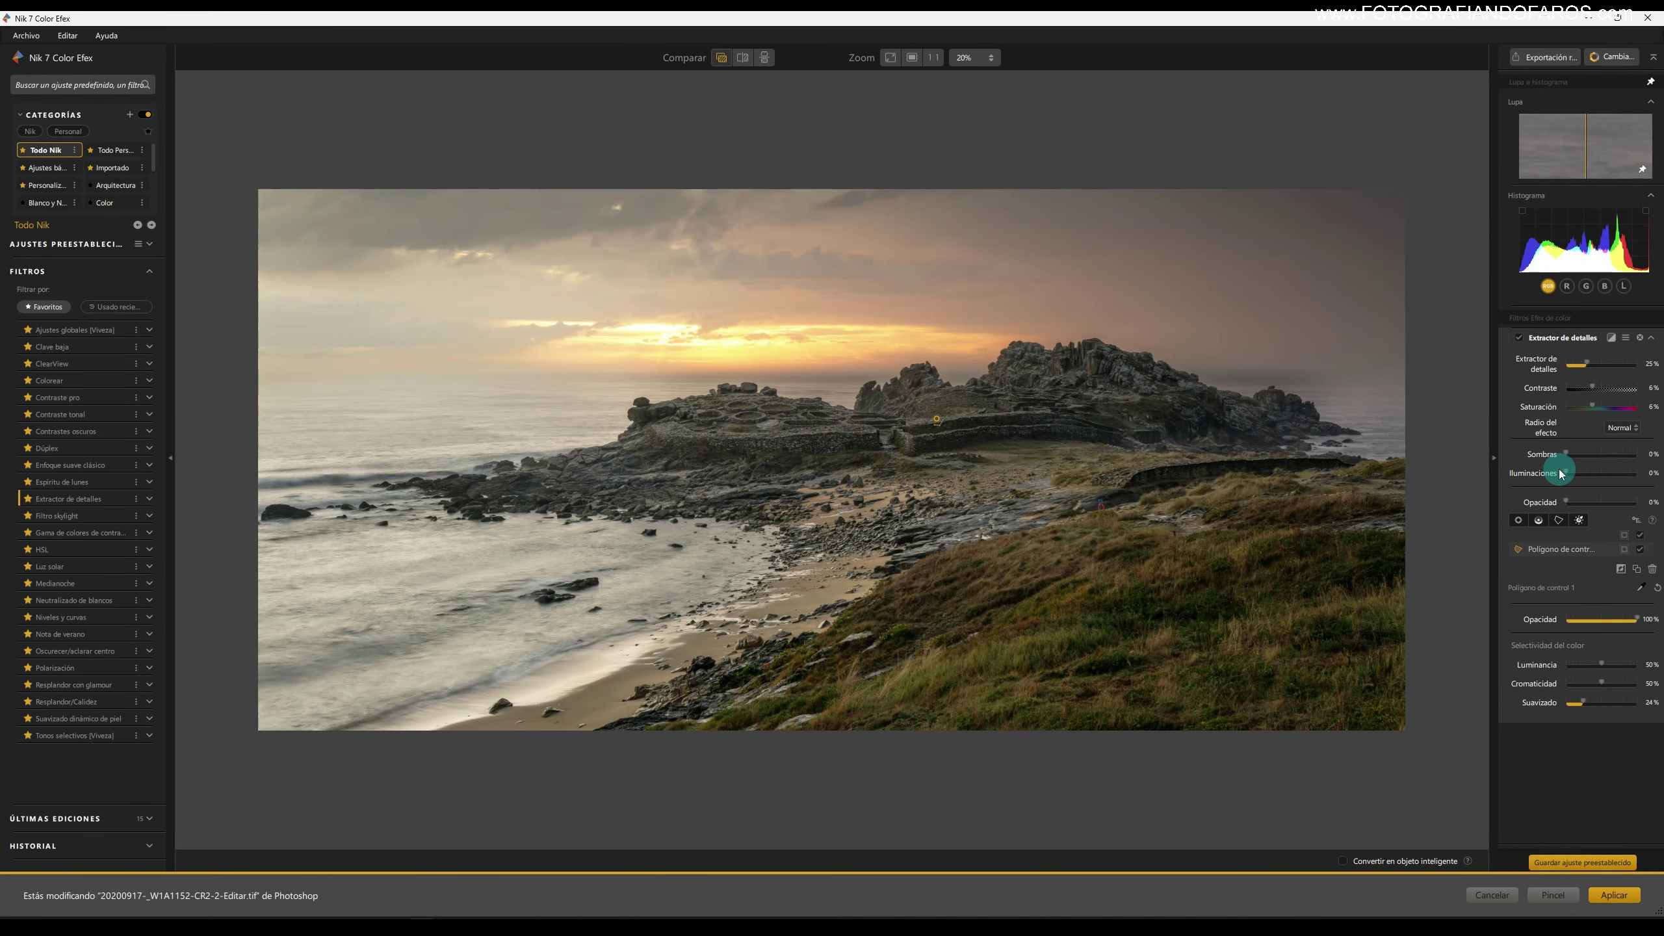
Set the filter's Contraste to 44% and inspect the ruins at 100% with the polygon's effect off and on.
drag(1592, 387, 1612, 391)
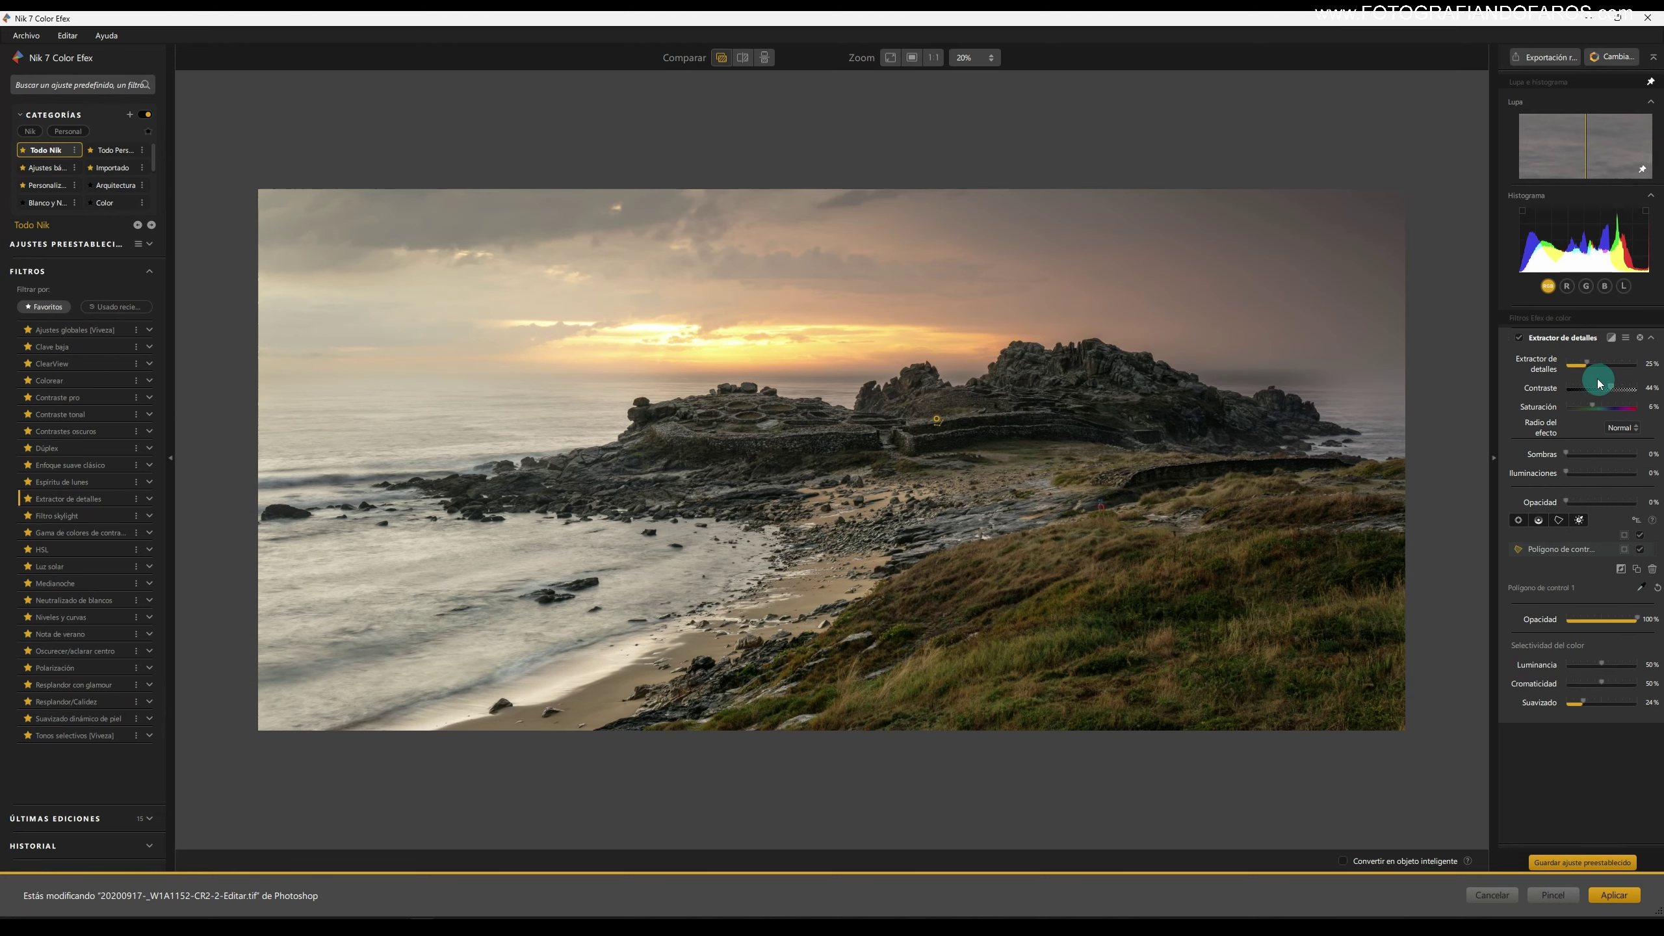
mouse_move(930, 386)
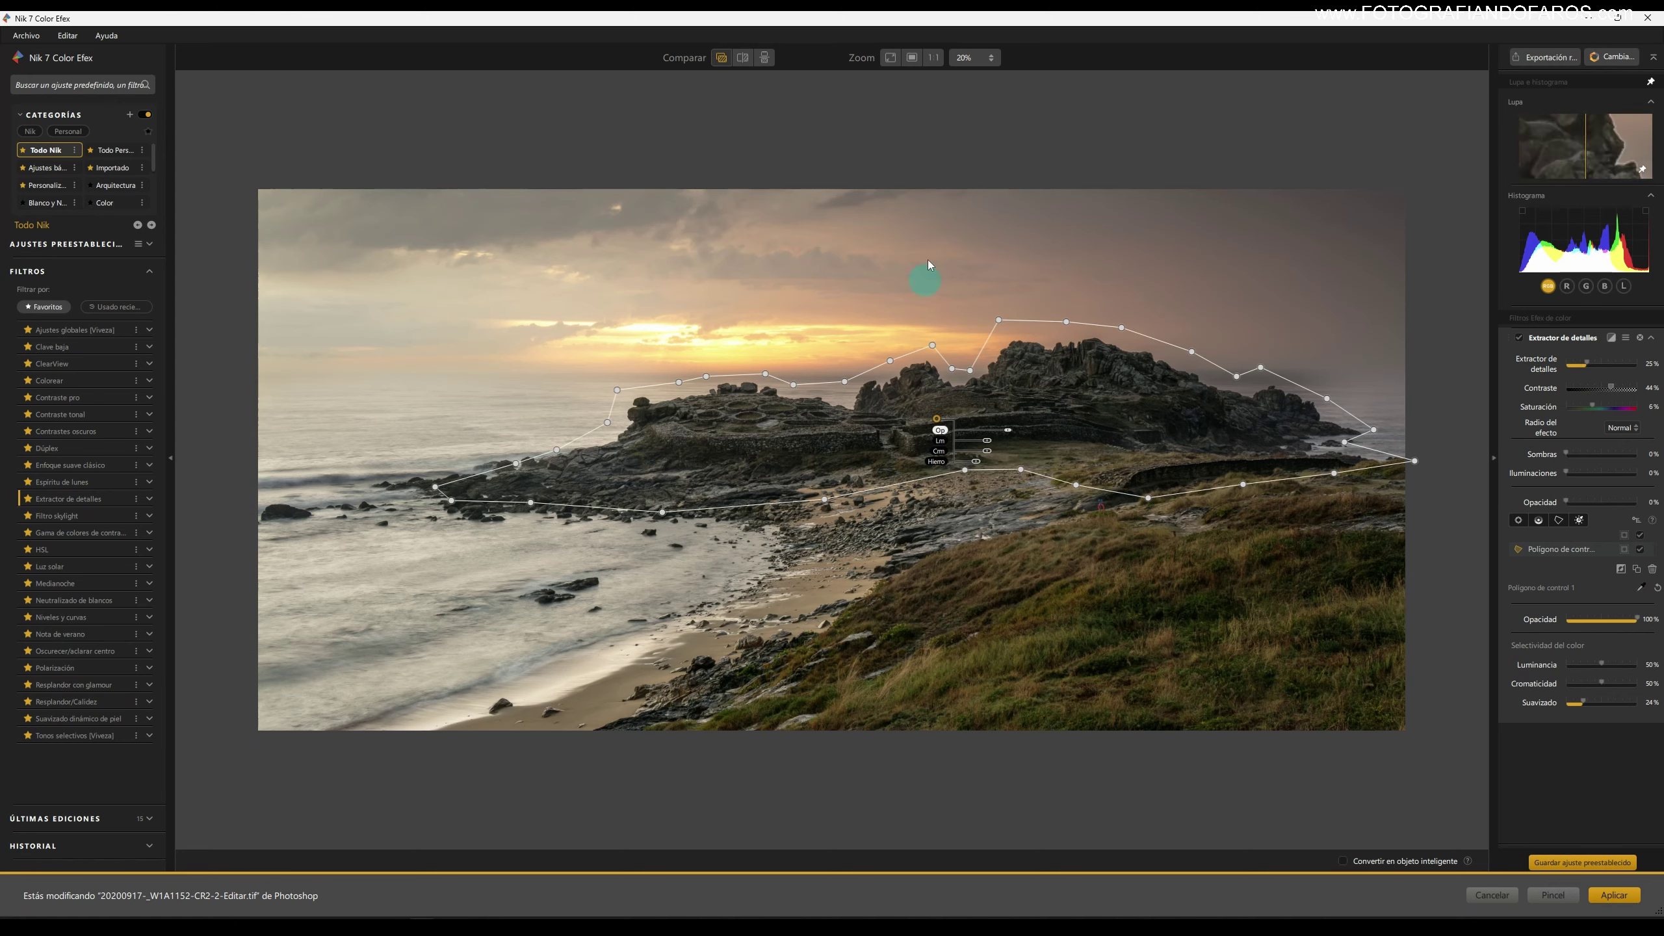
click(932, 58)
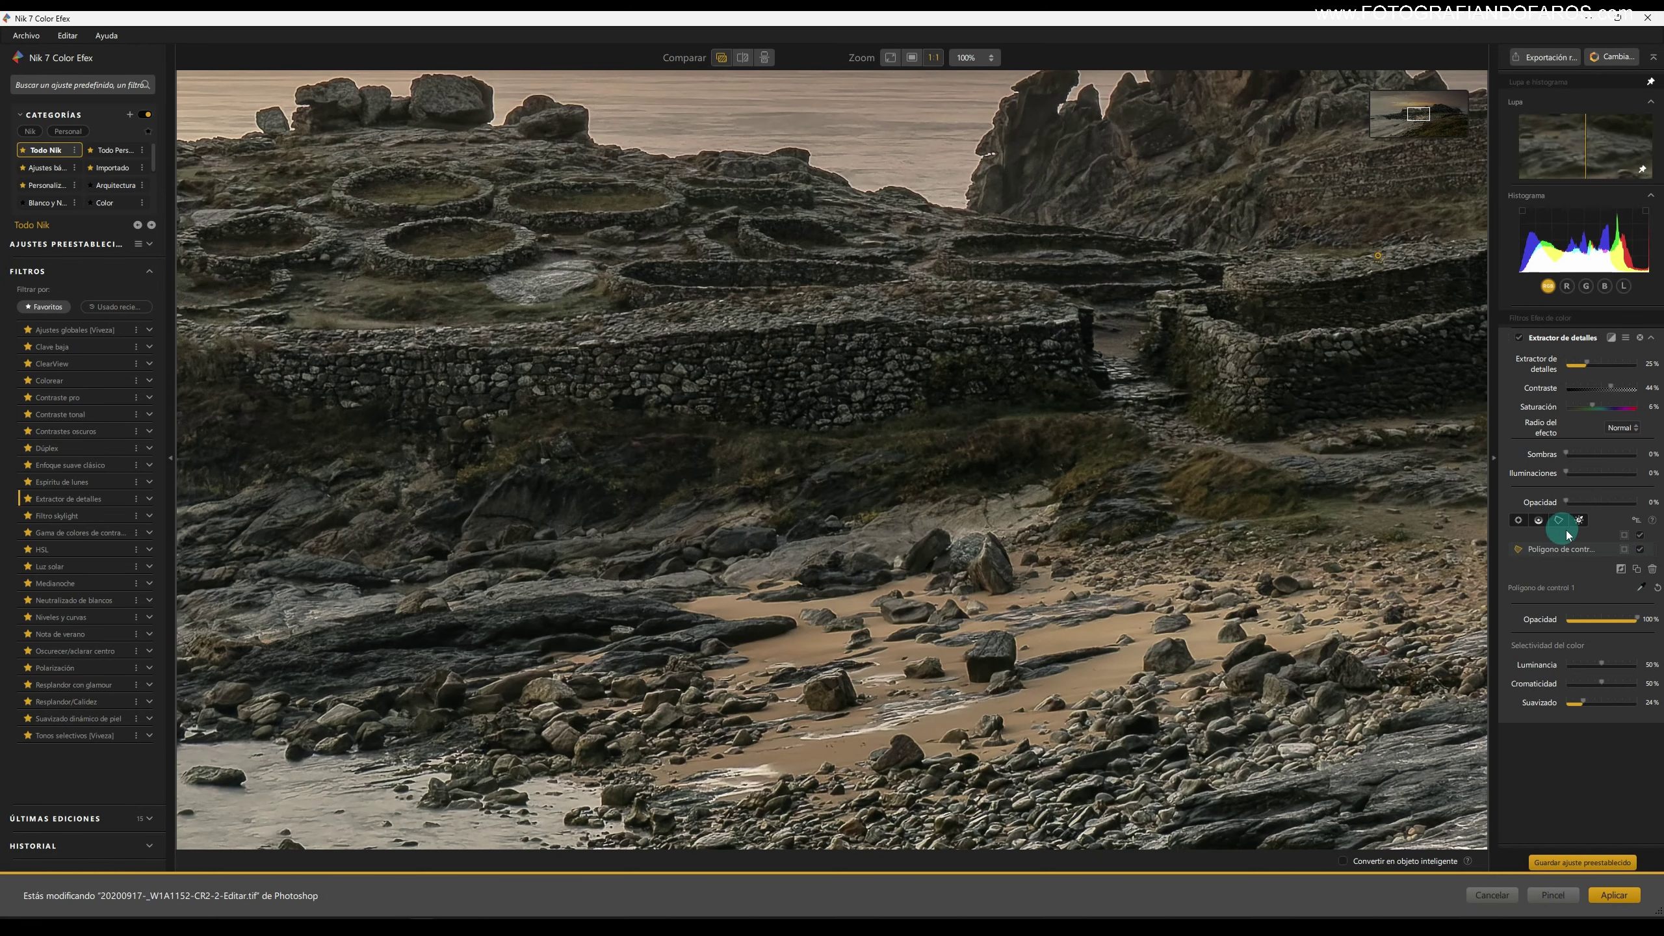
click(1640, 551)
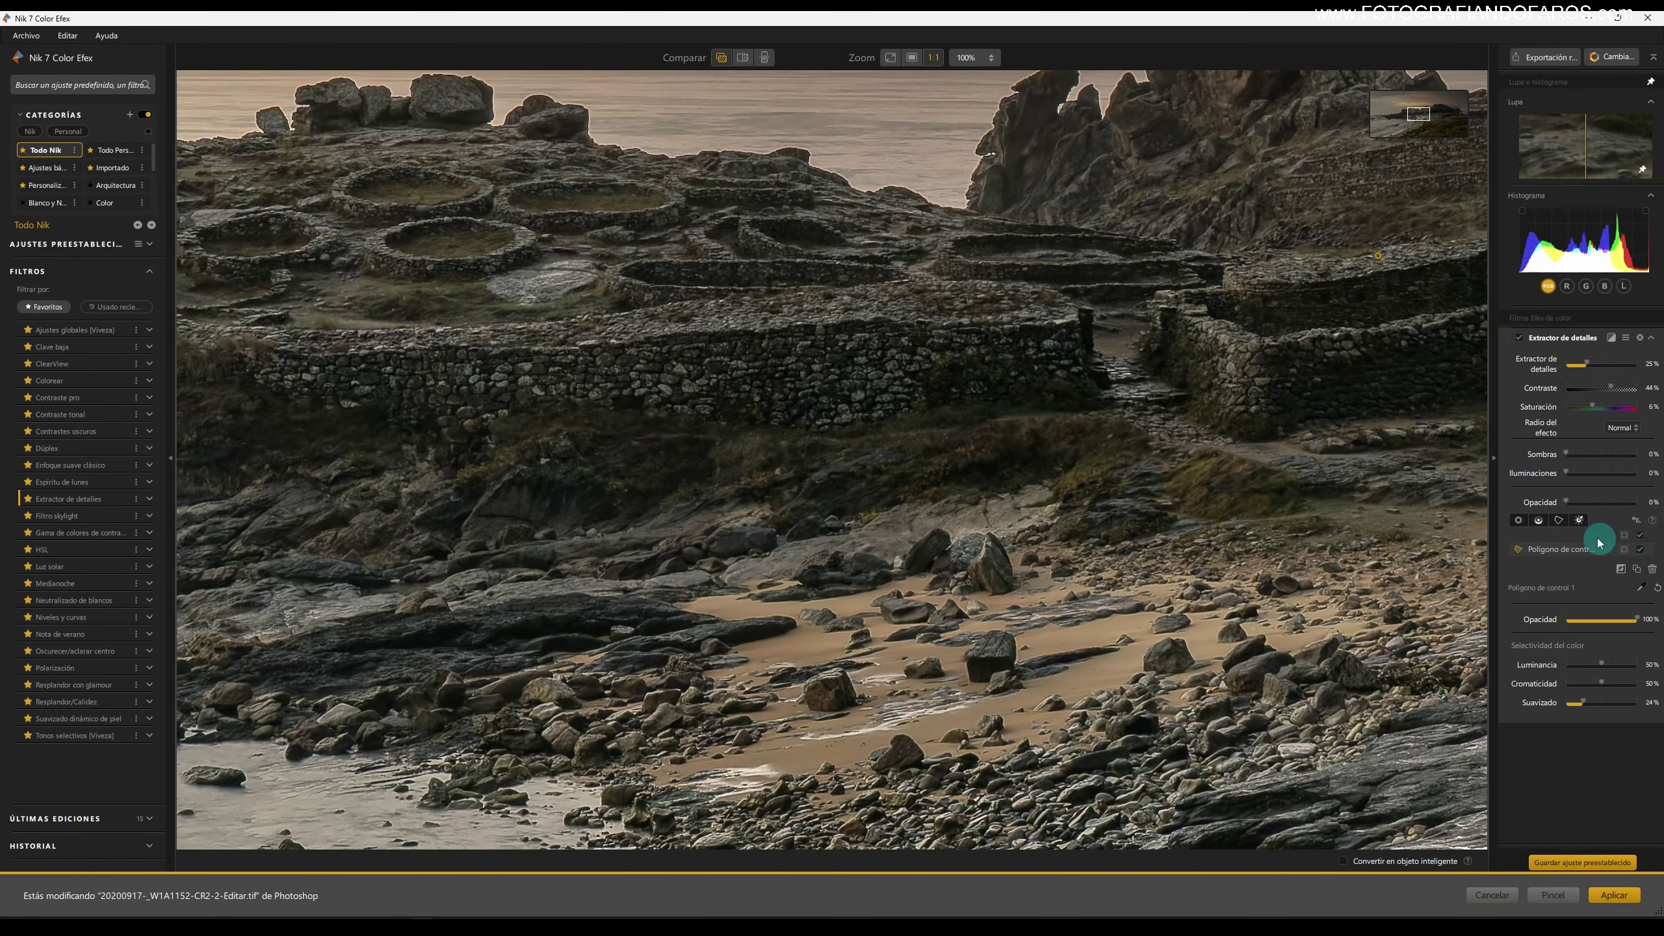
Set Extractor de detalles to 30% and Contraste to 53%, checking the polygon's effect off and on across the whole photo.
drag(1587, 367, 1616, 384)
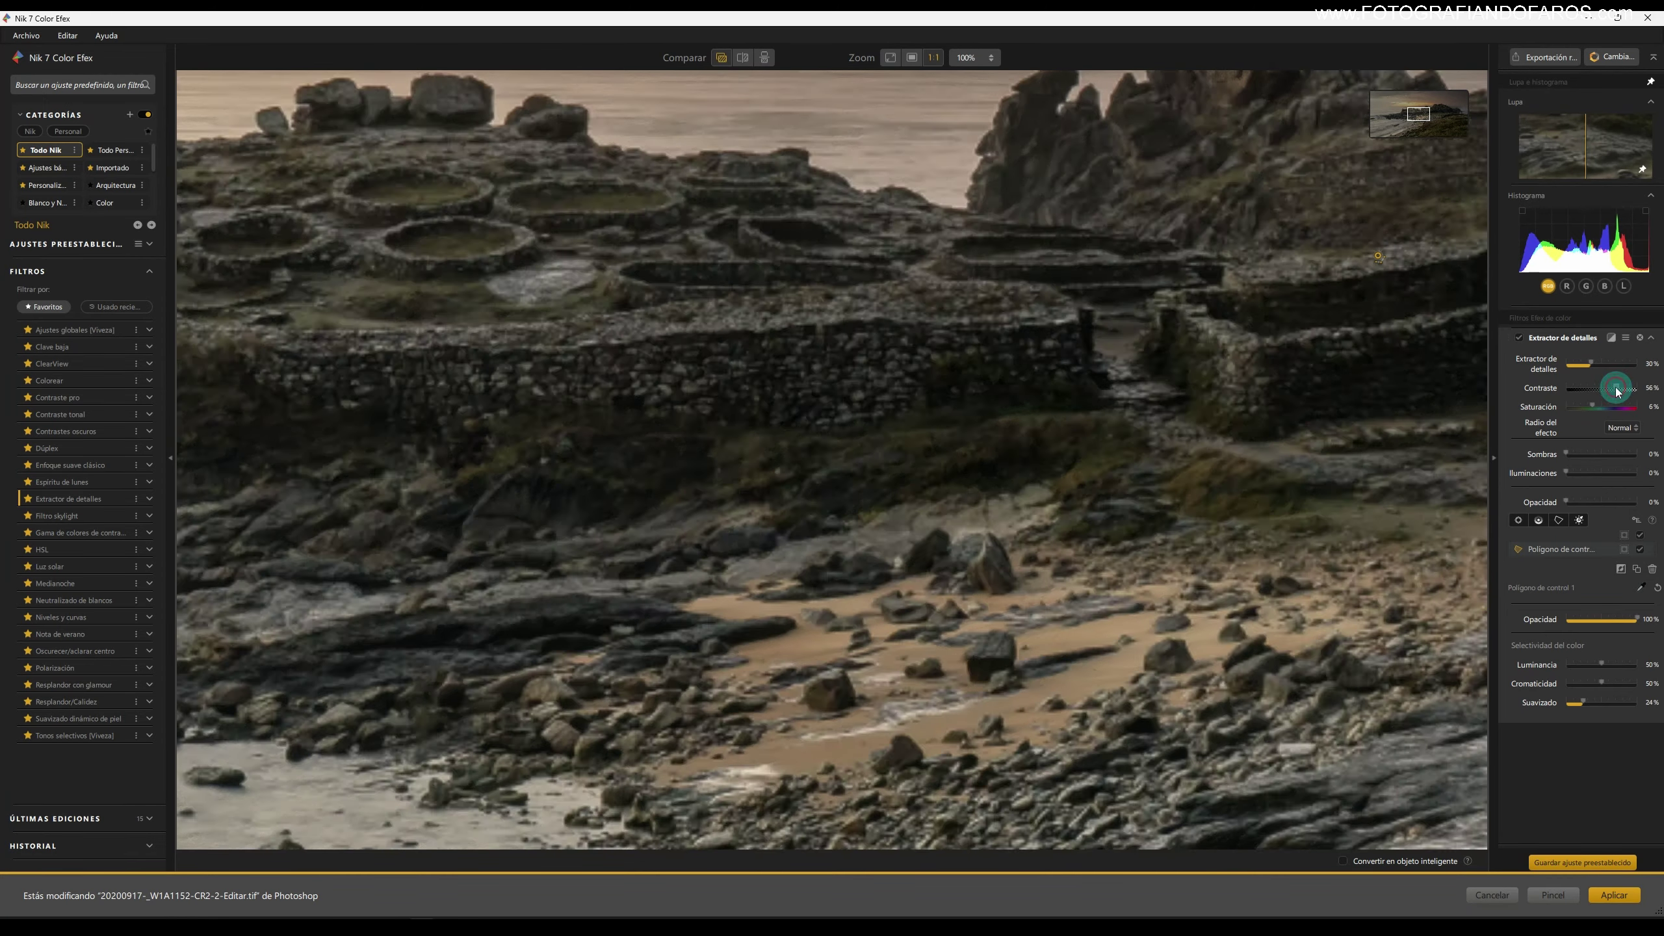
click(890, 57)
click(1642, 551)
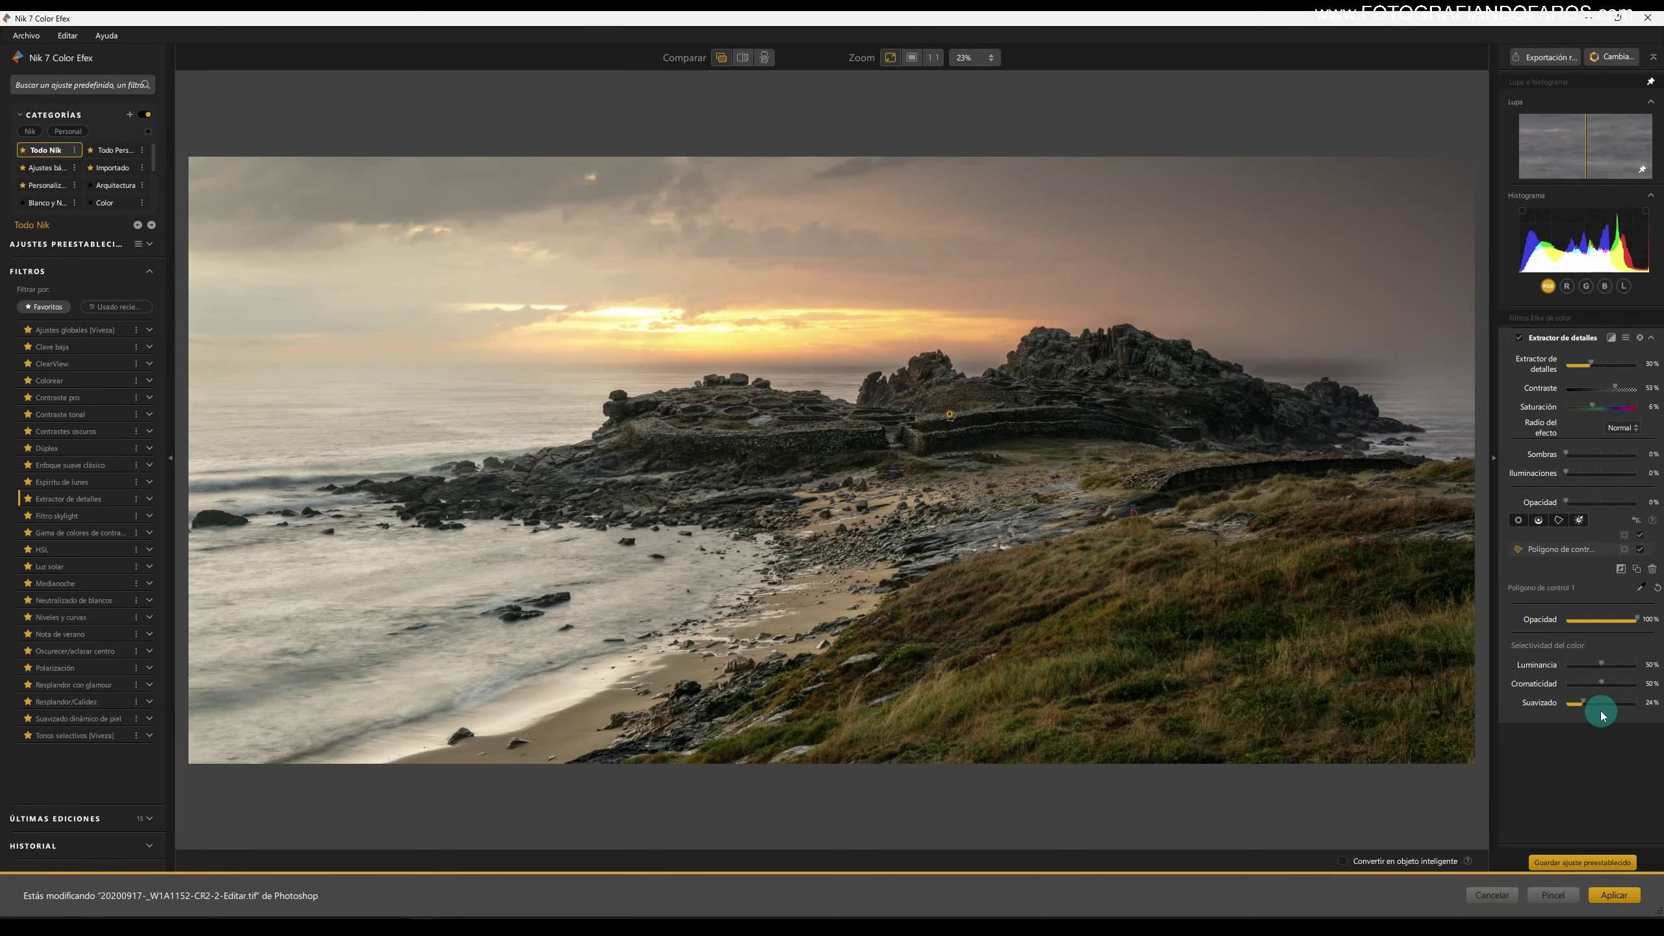
Apply the Extractor de detalles filter to the Photoshop image and compare the new layer hidden and shown.
click(1606, 896)
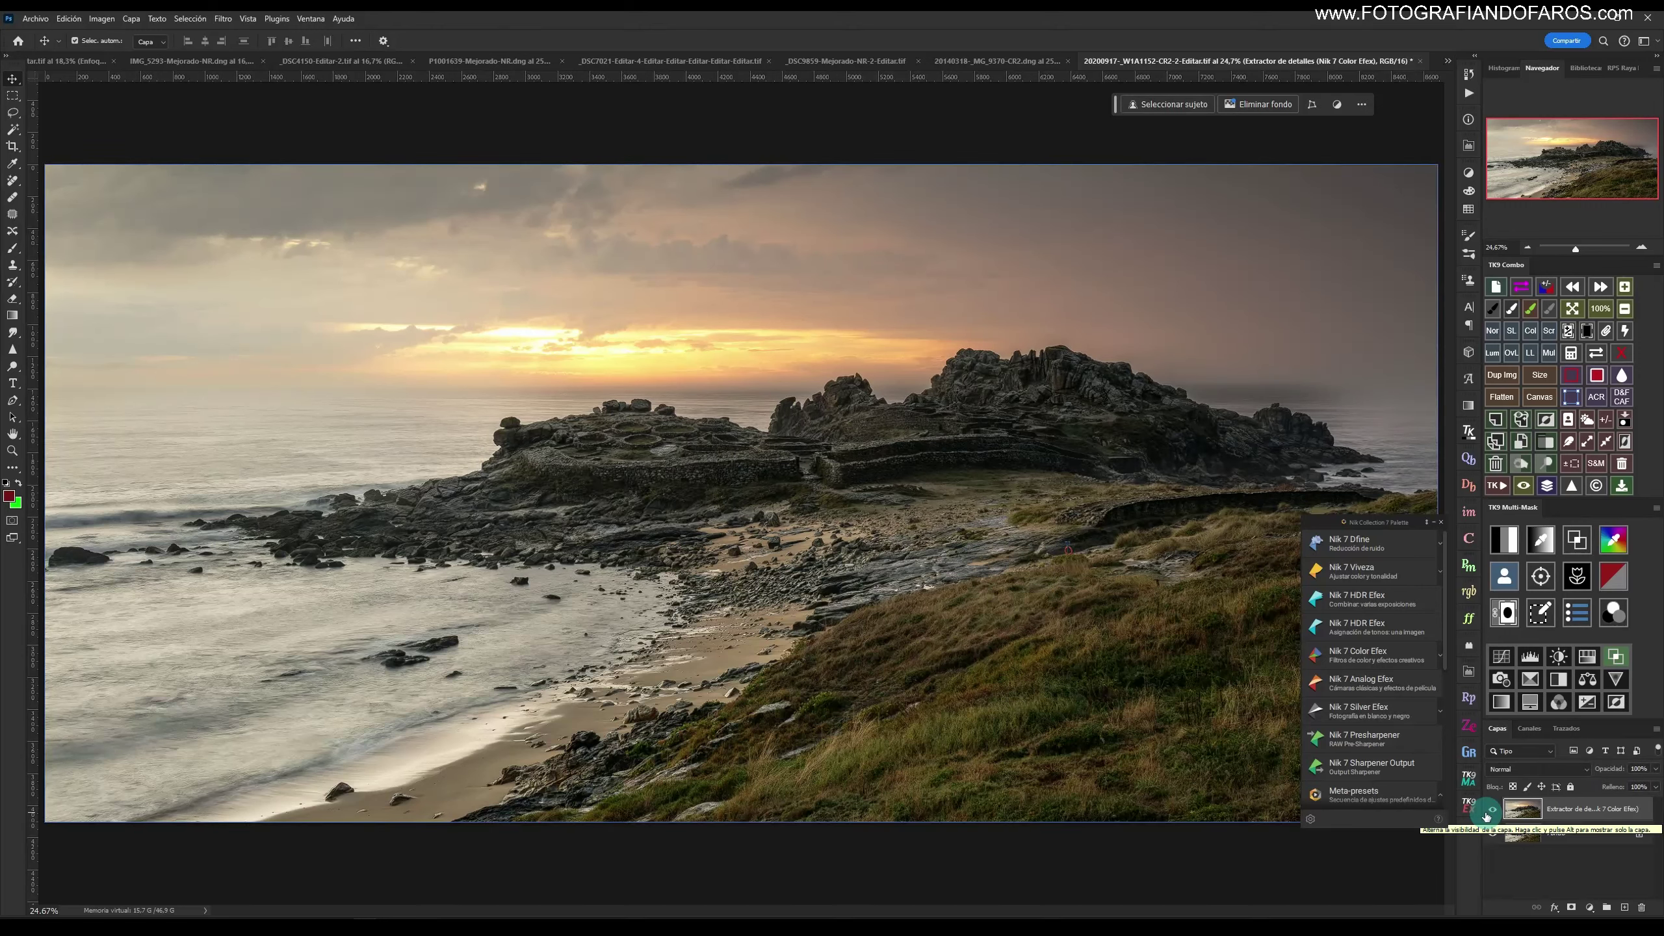
click(1486, 816)
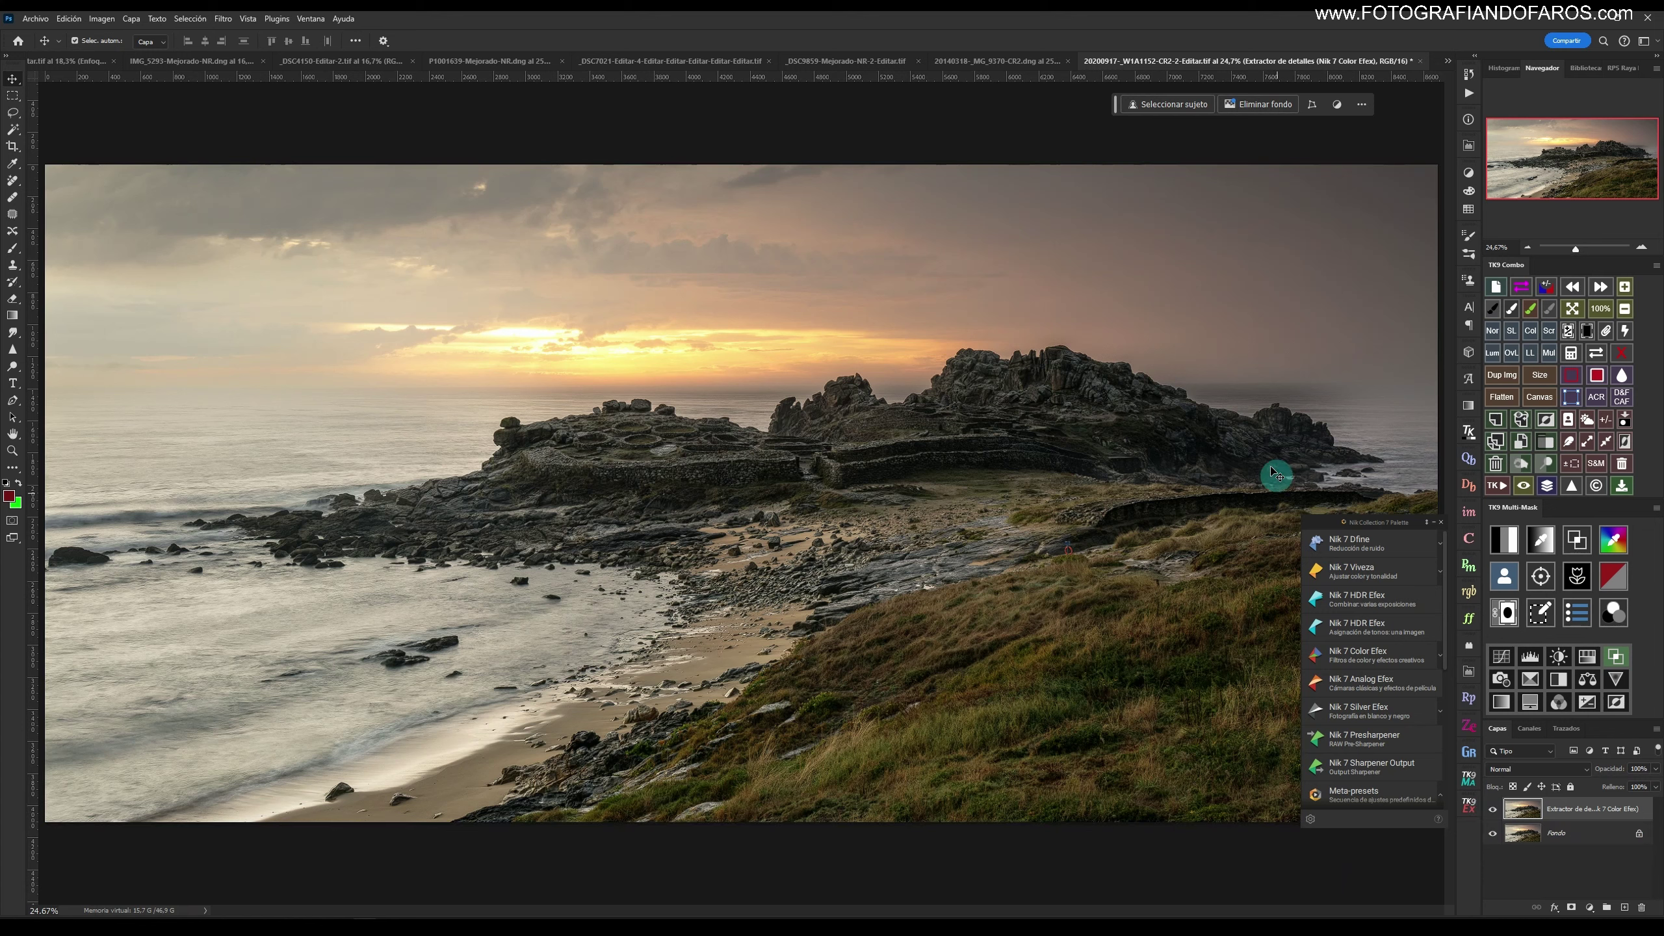